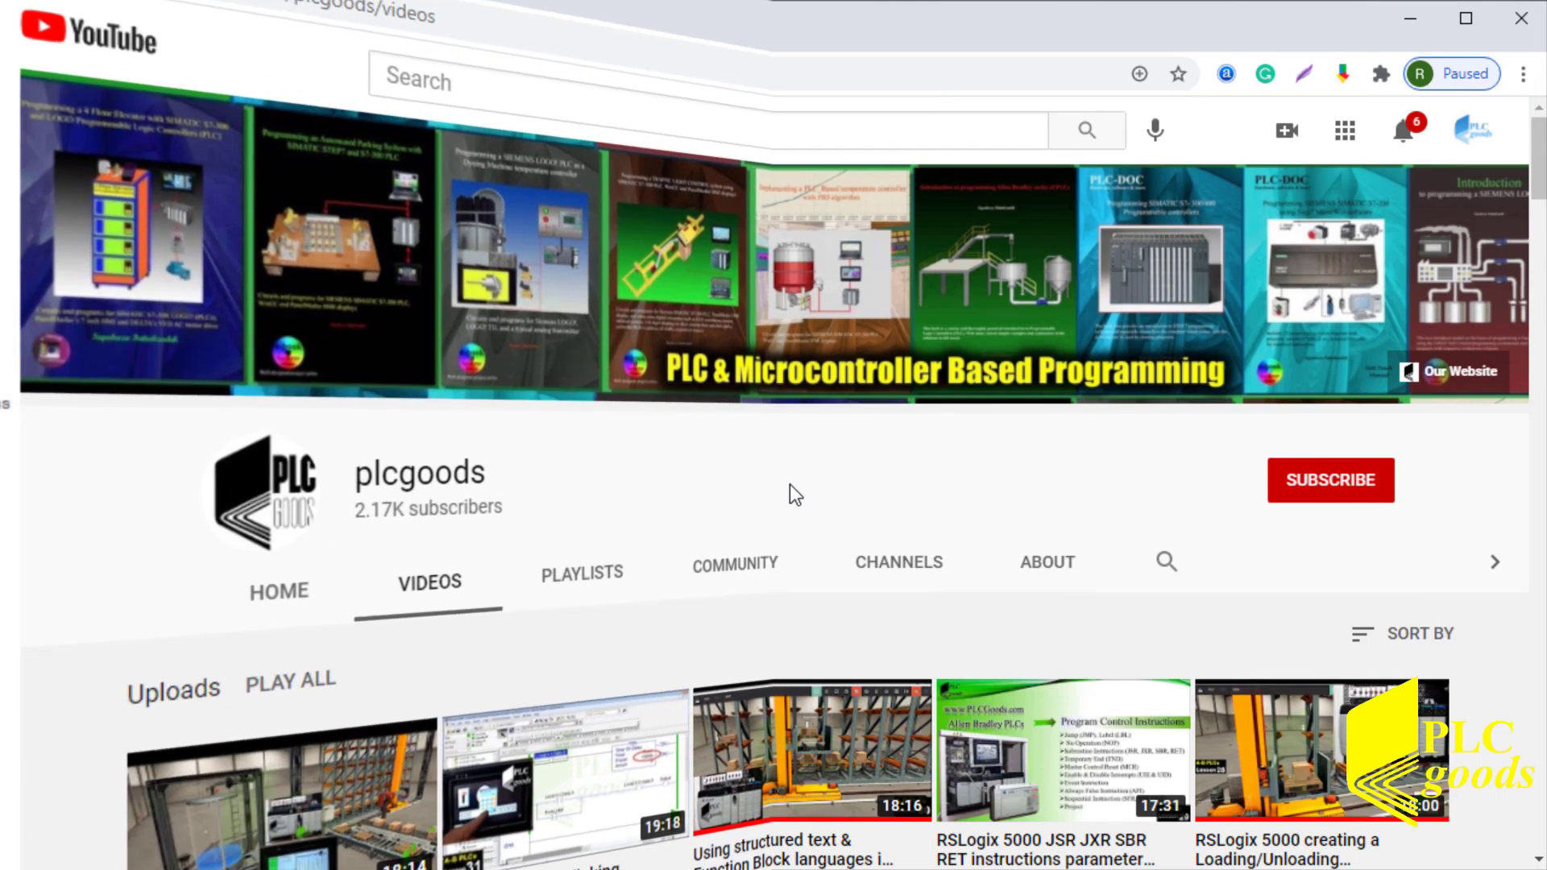
# Step: Scroll down the video grid on the plcgoods channel's Videos page
pyautogui.scroll(-5, 790, 488)
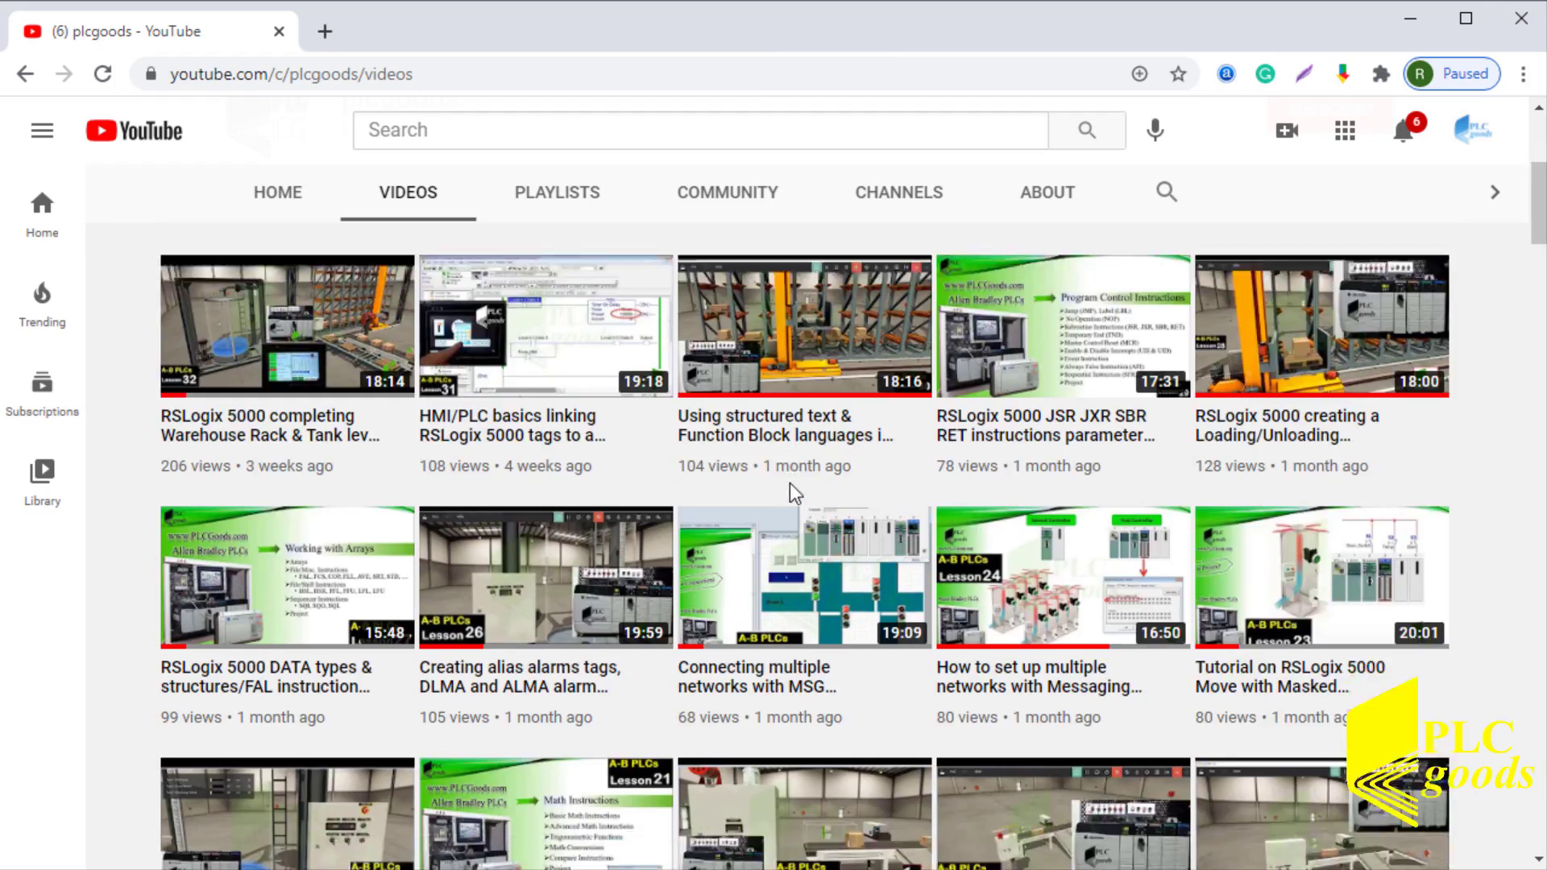
pyautogui.scroll(-10, 789, 484)
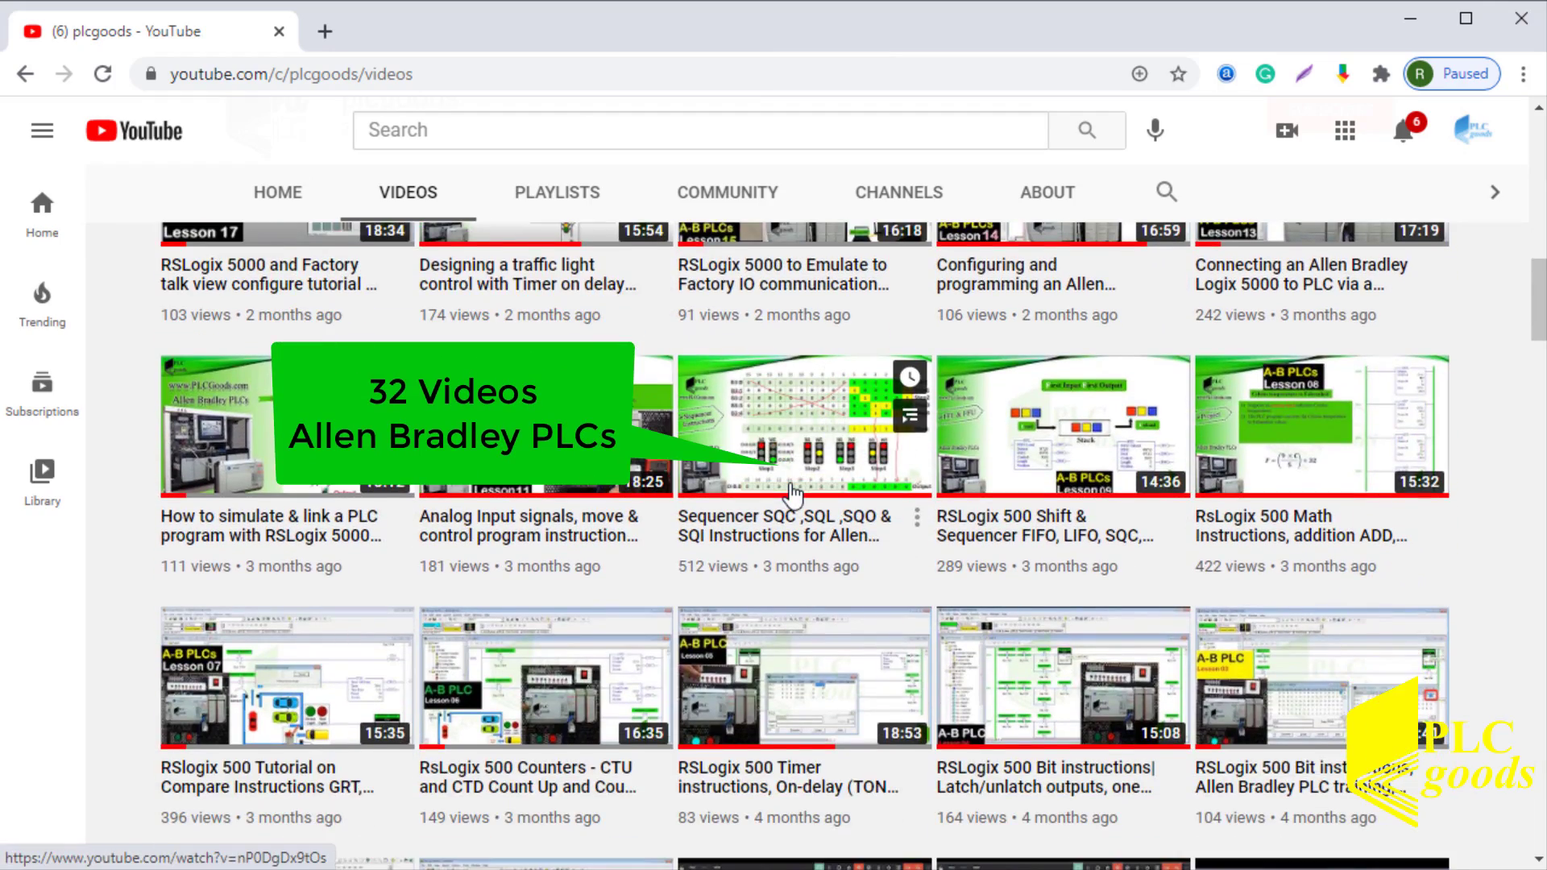
# Step: Scroll through the plcgoods video grid and back up toward the channel header
pyautogui.scroll(-13, 792, 493)
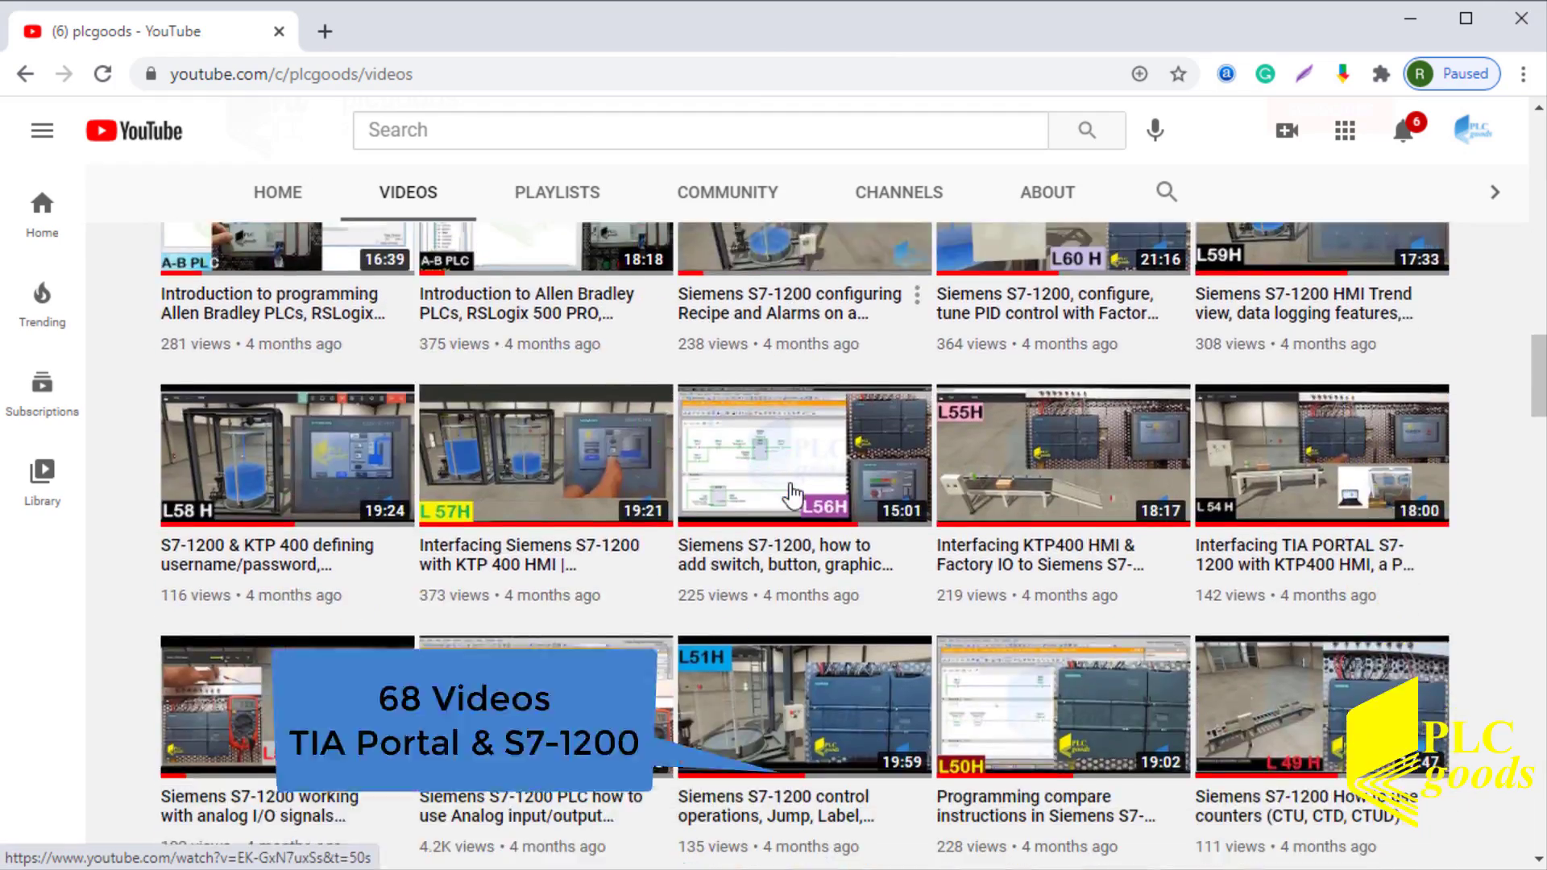
pyautogui.scroll(-2, 793, 496)
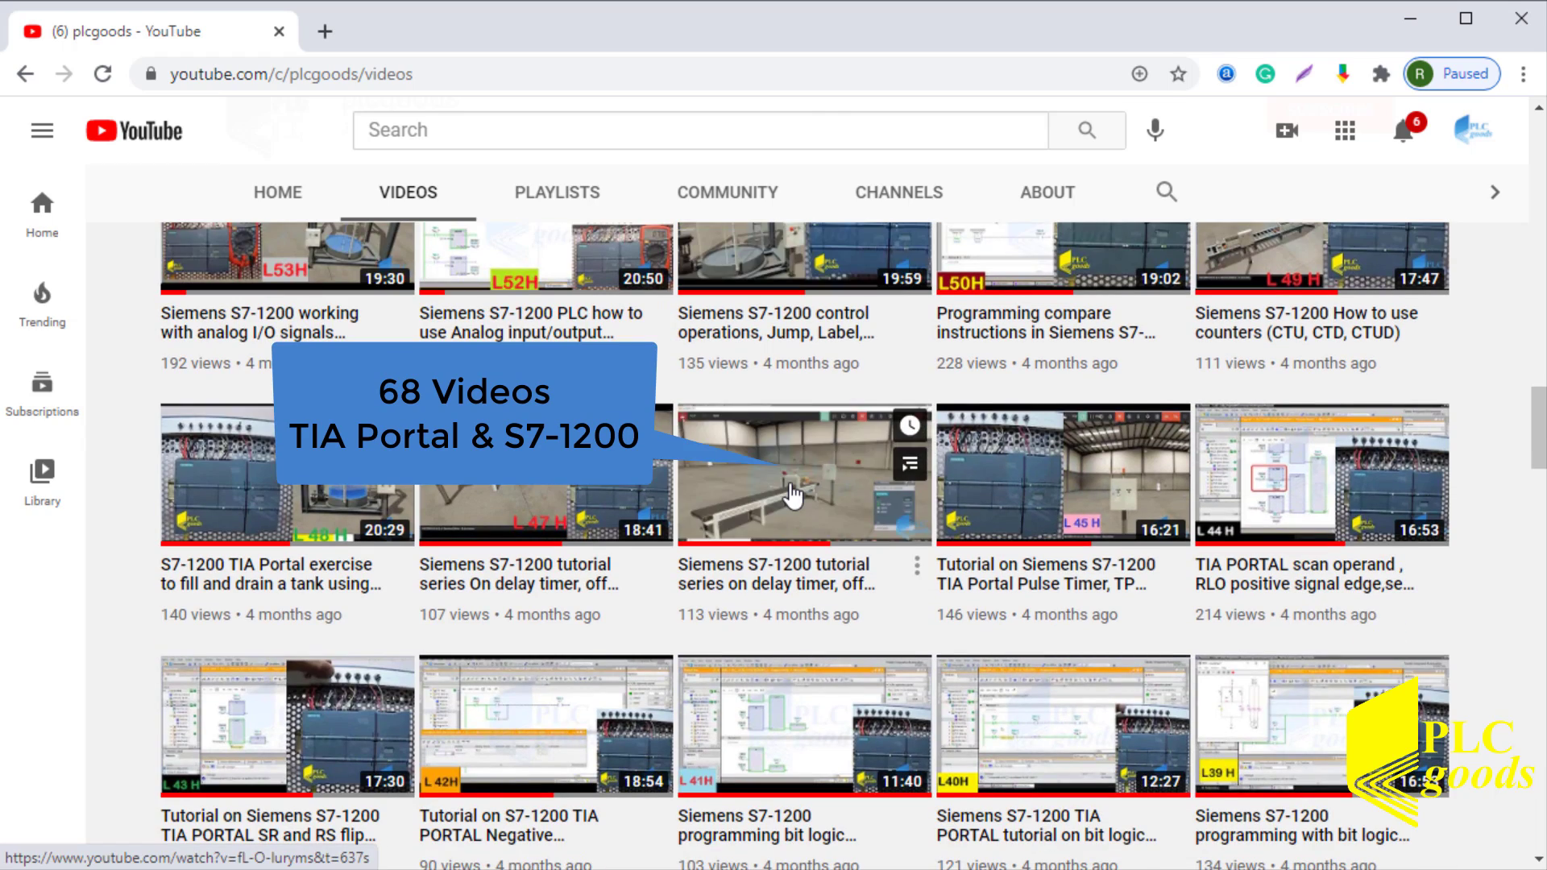
pyautogui.scroll(-9, 793, 495)
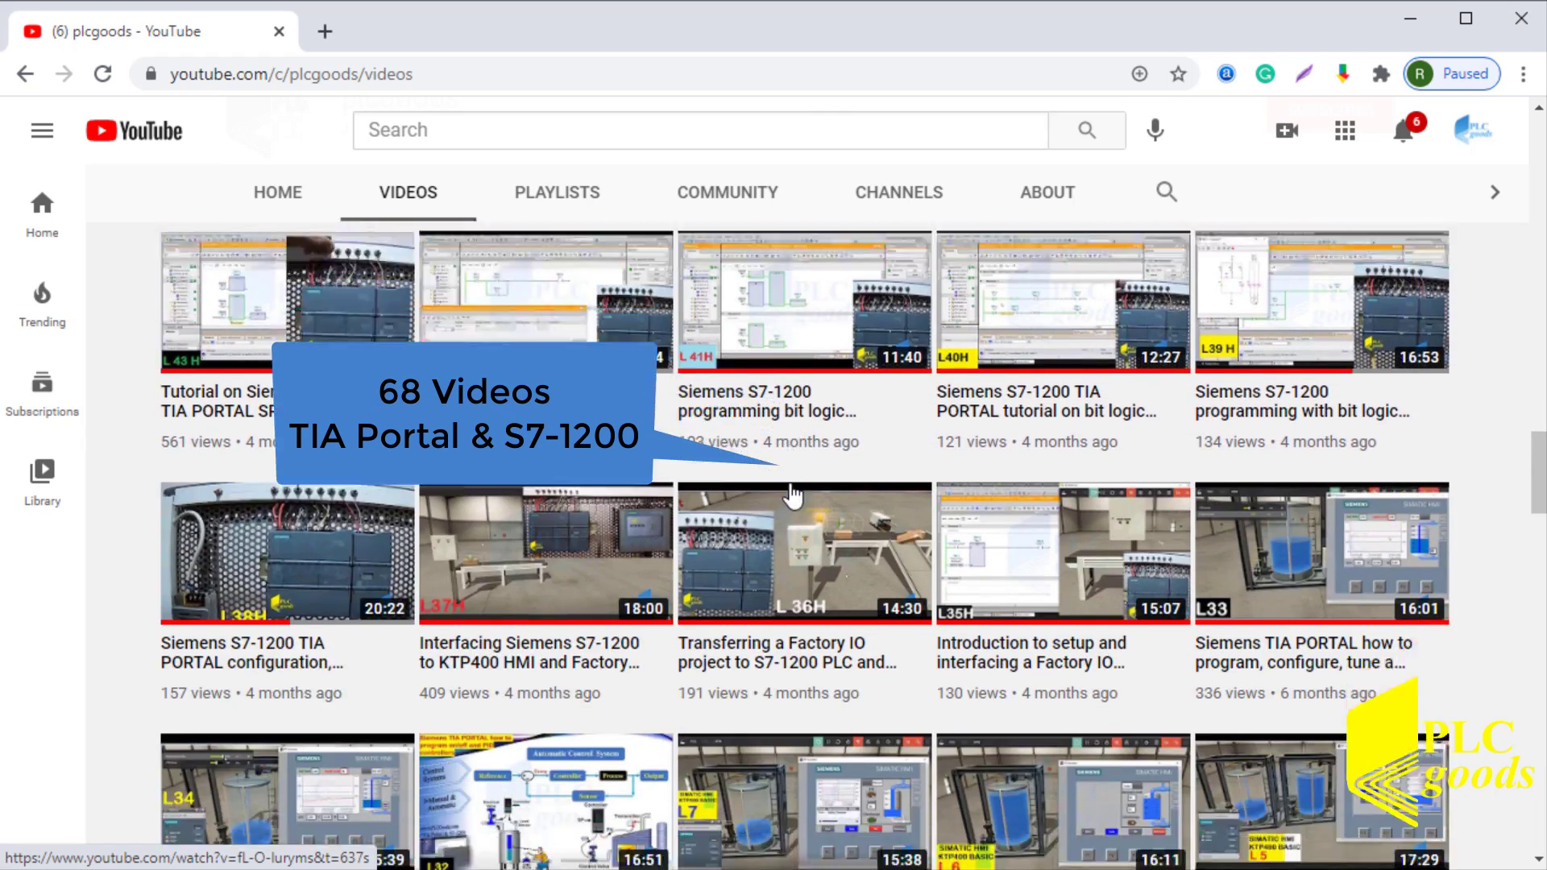
pyautogui.scroll(-15, 794, 495)
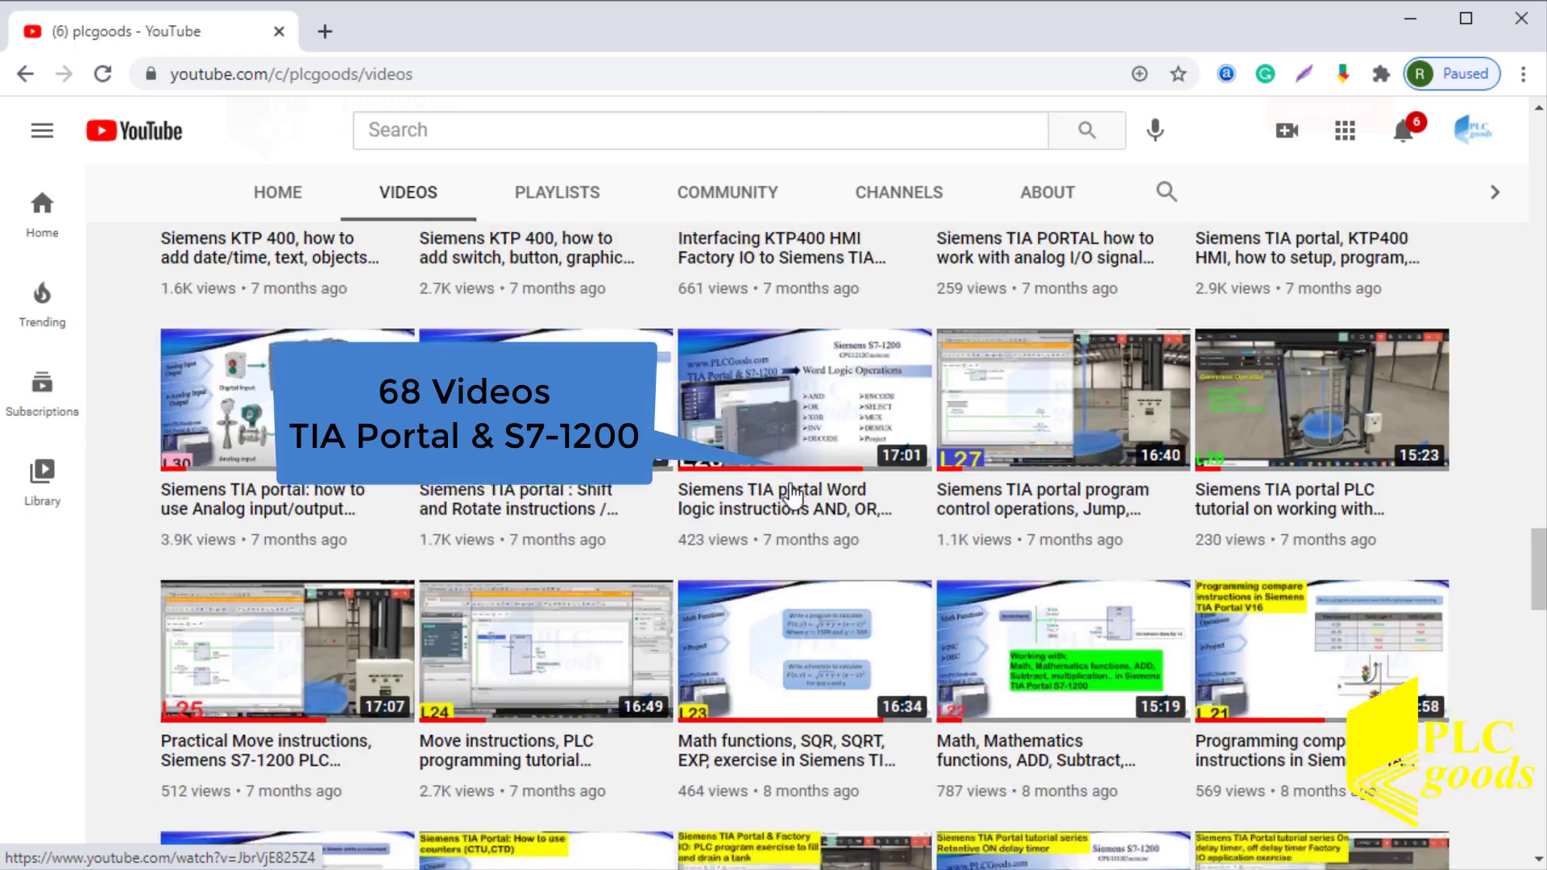
pyautogui.scroll(-15, 793, 495)
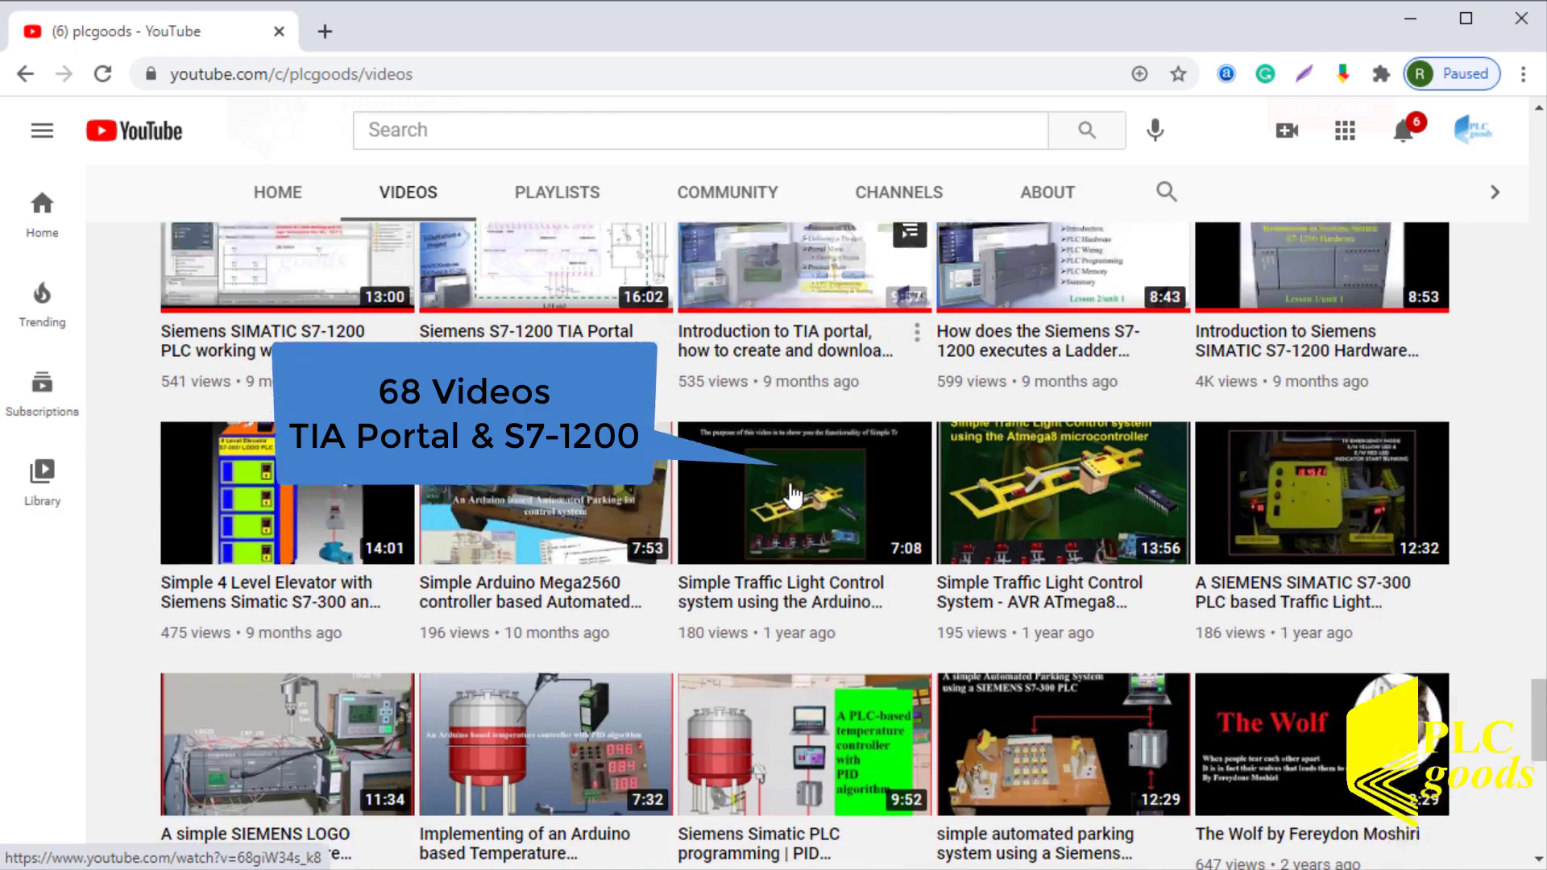
pyautogui.scroll(-6, 794, 496)
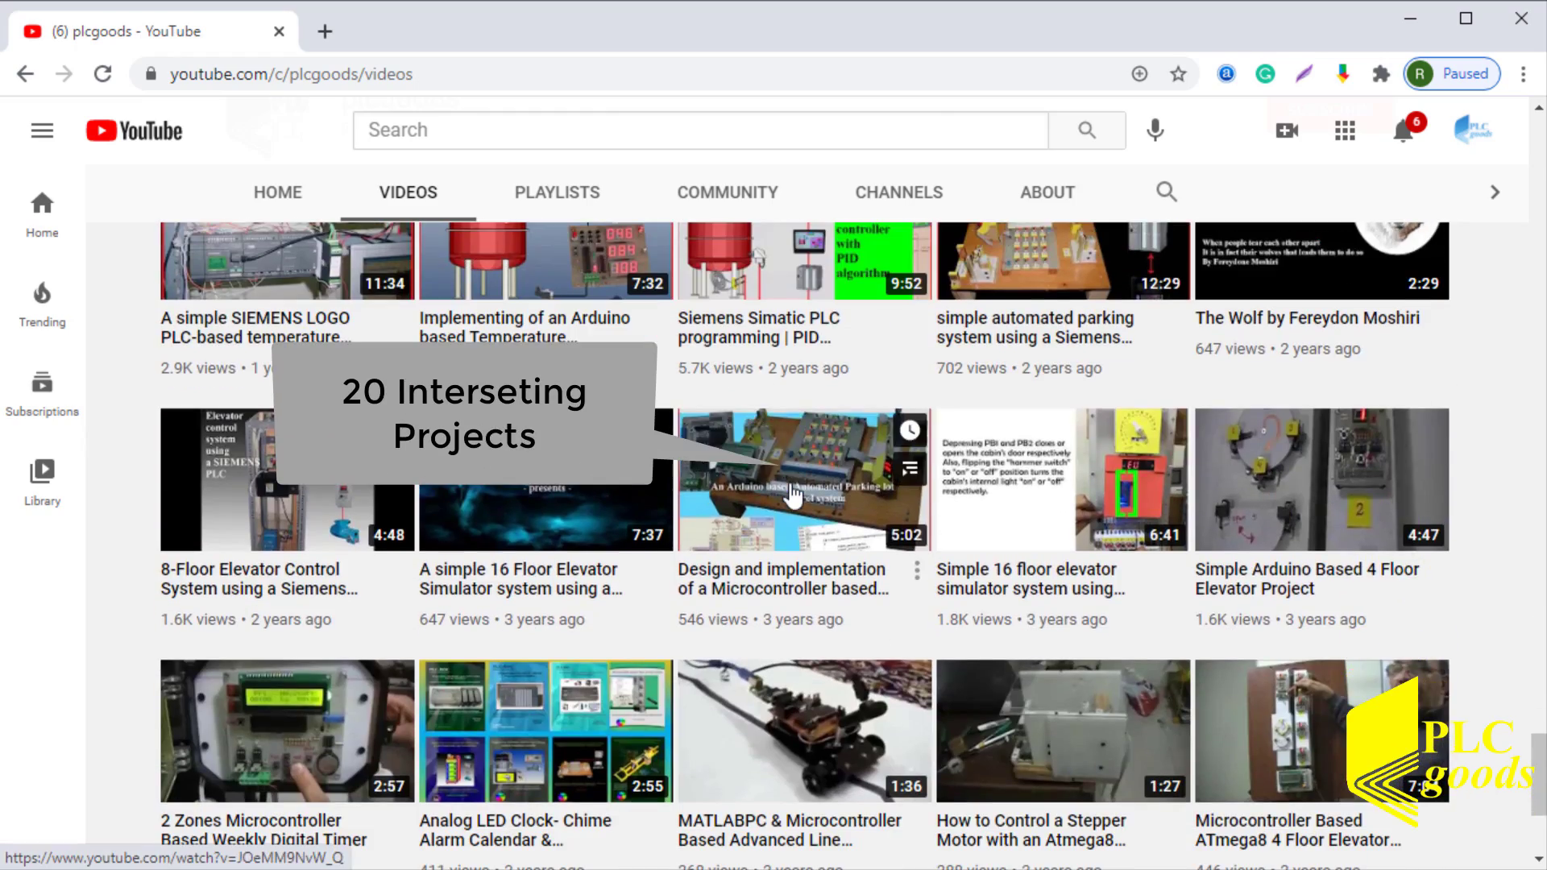
pyautogui.scroll(-3, 793, 495)
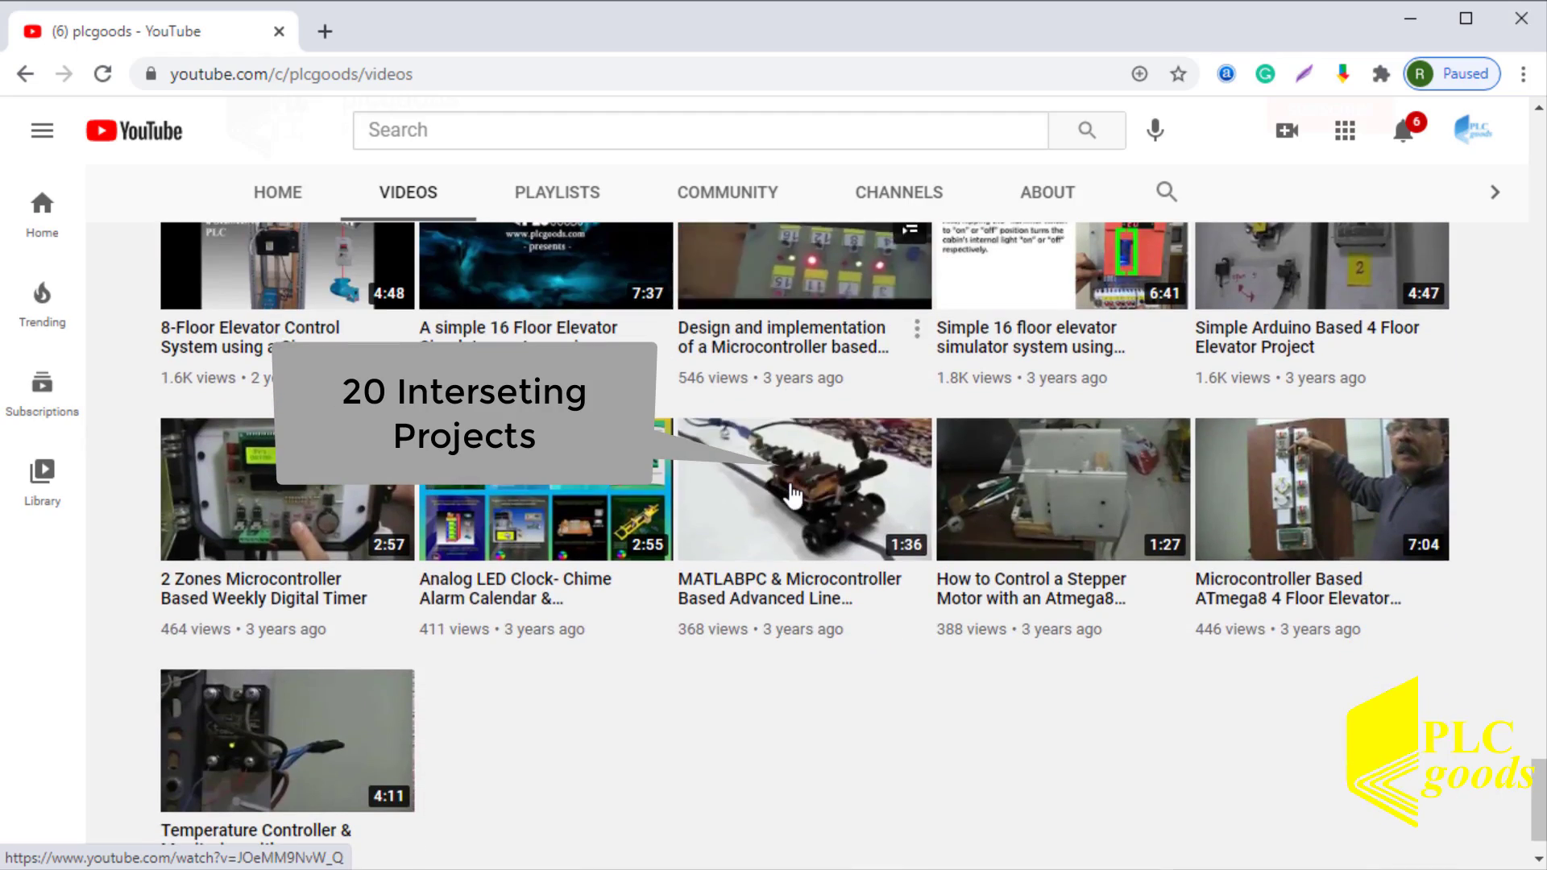
pyautogui.scroll(20, 794, 496)
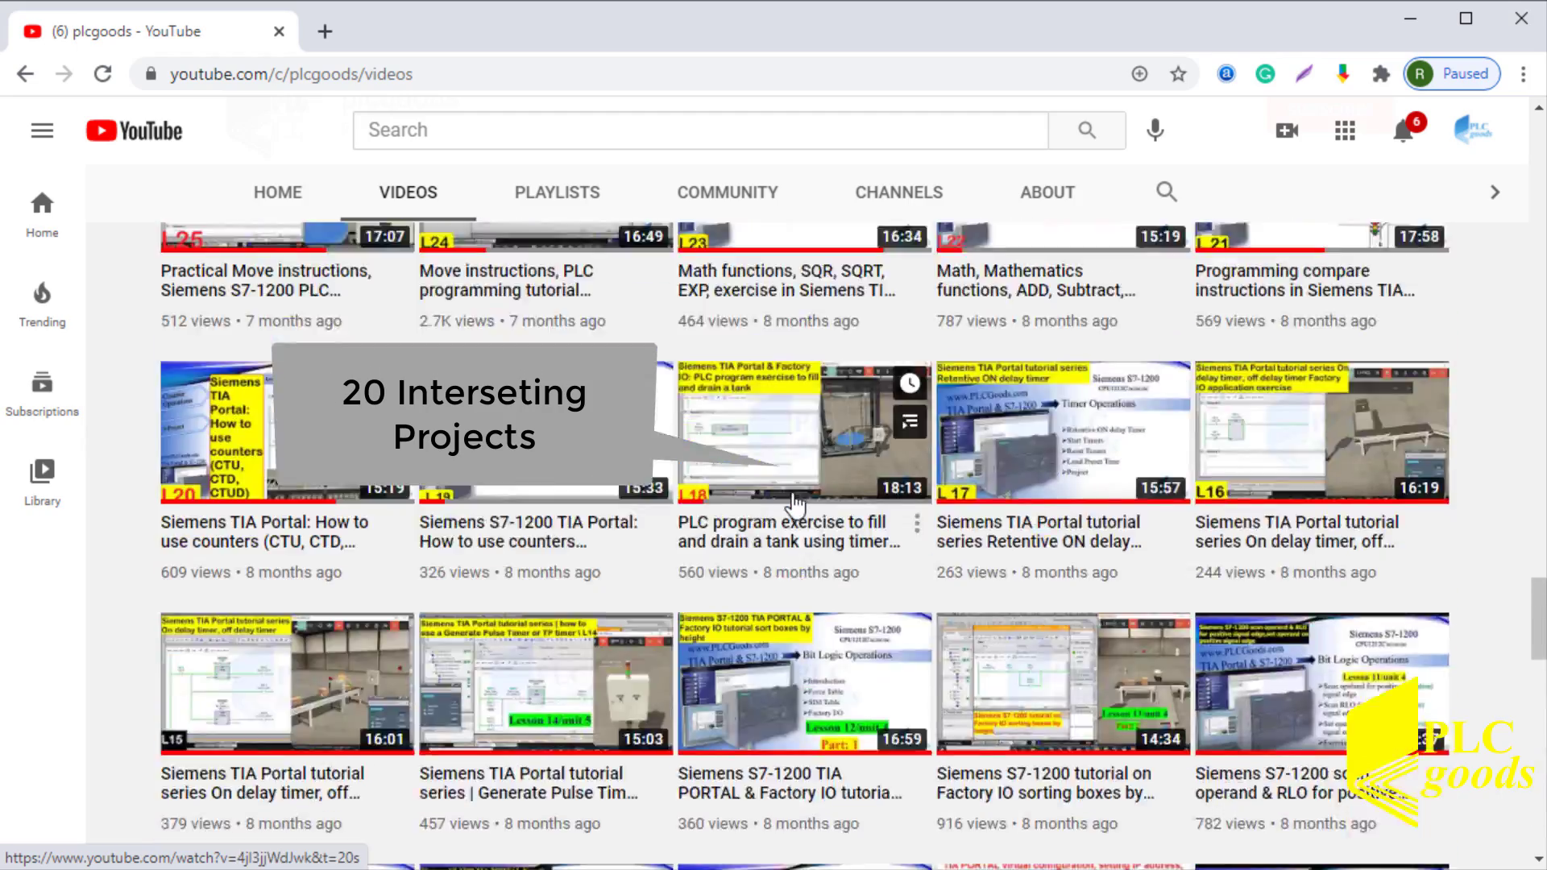
pyautogui.scroll(20, 794, 503)
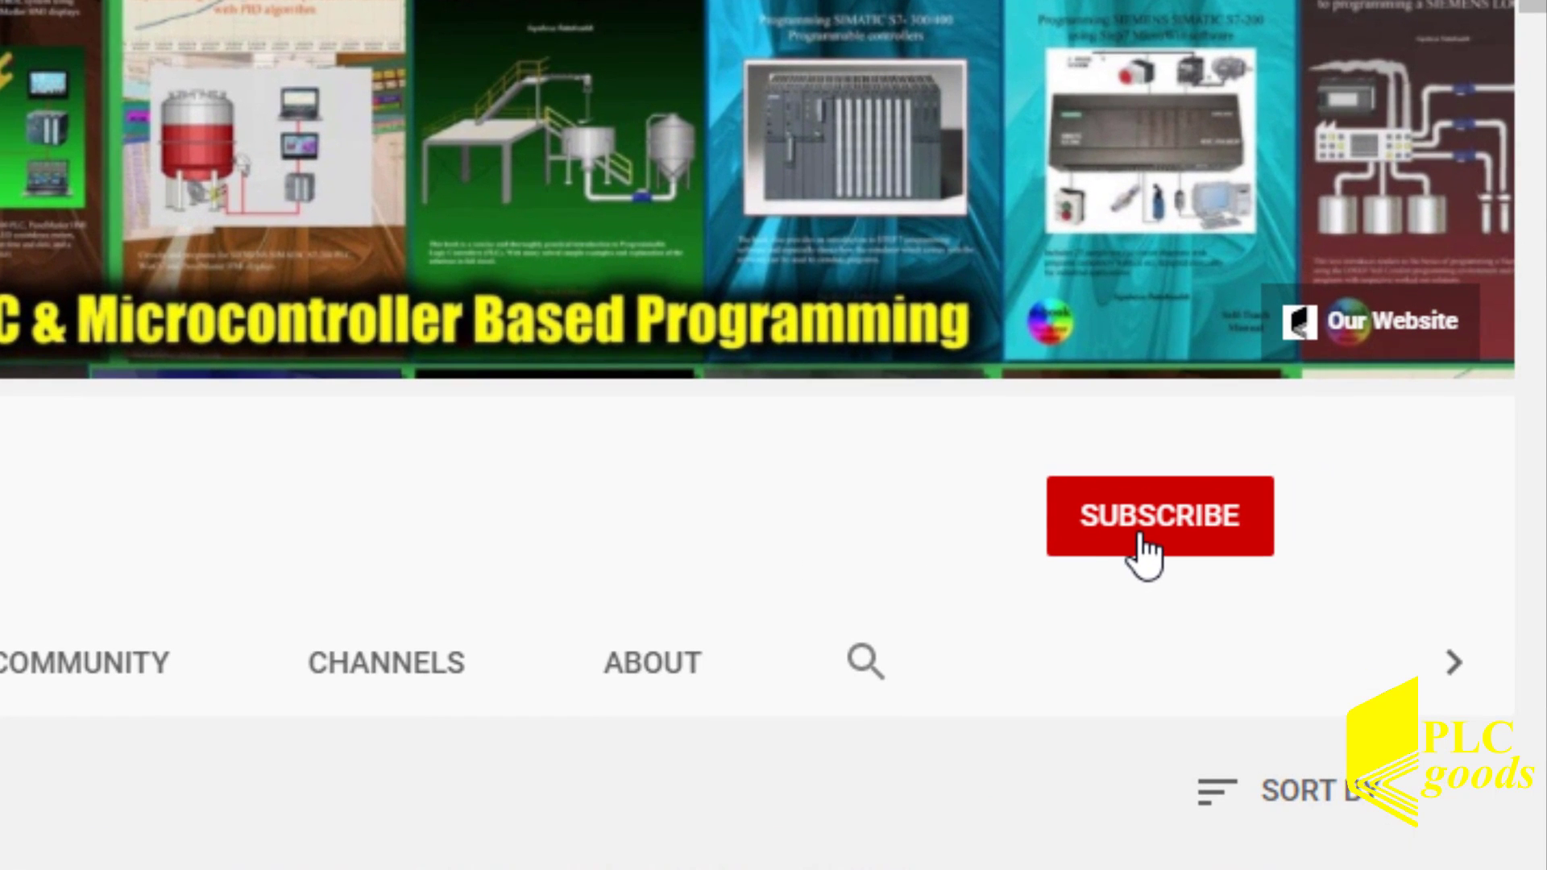
# Step: Subscribe to the plcgoods channel with notifications set to All
pyautogui.click(1141, 534)
pyautogui.click(1234, 522)
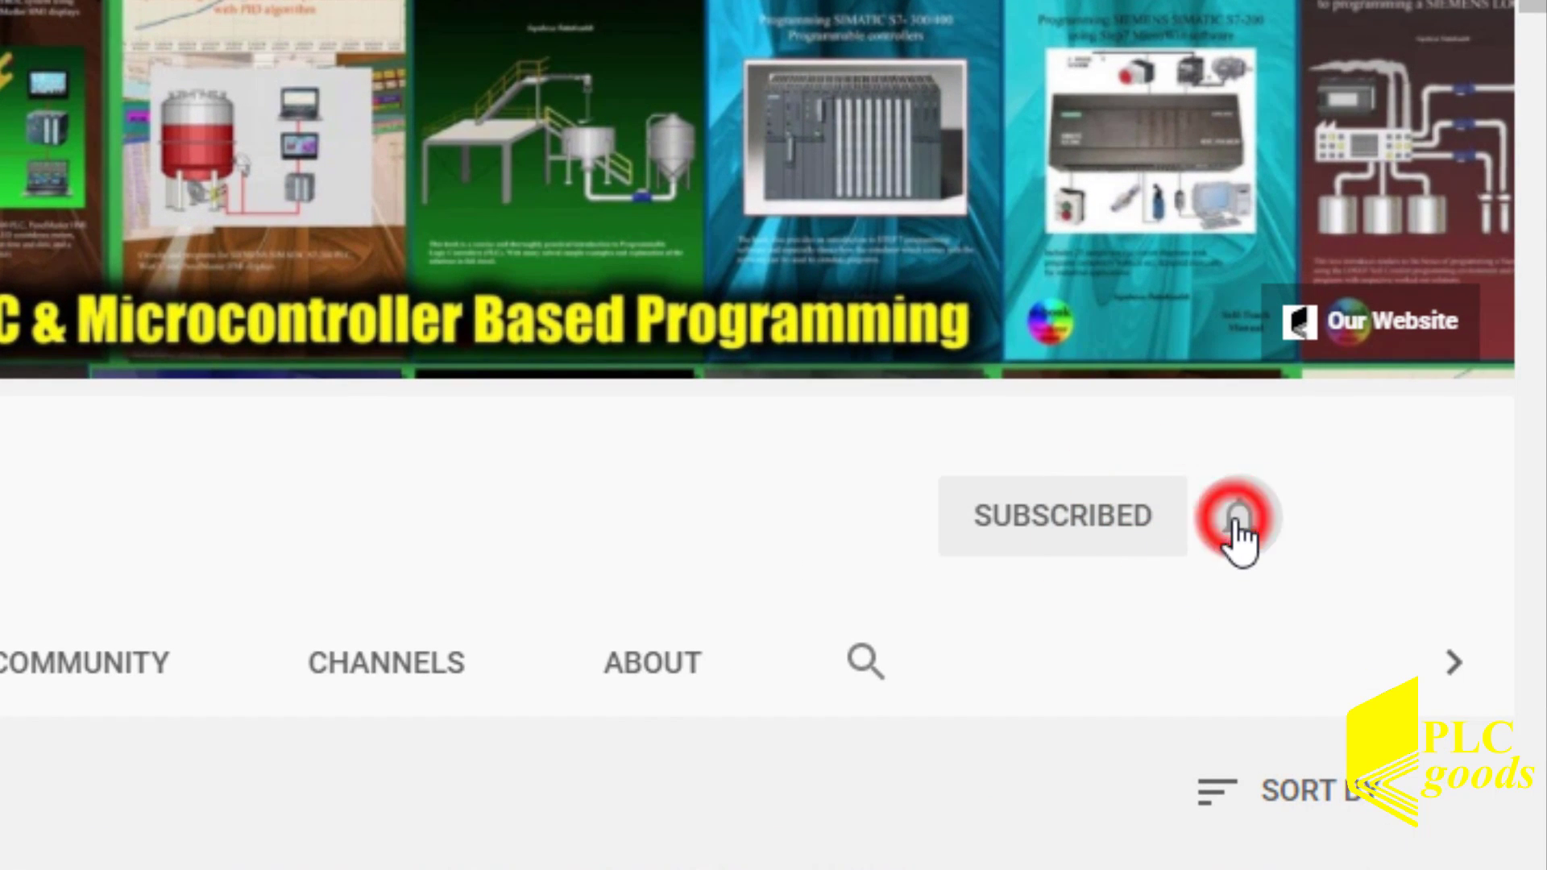
pyautogui.click(1043, 614)
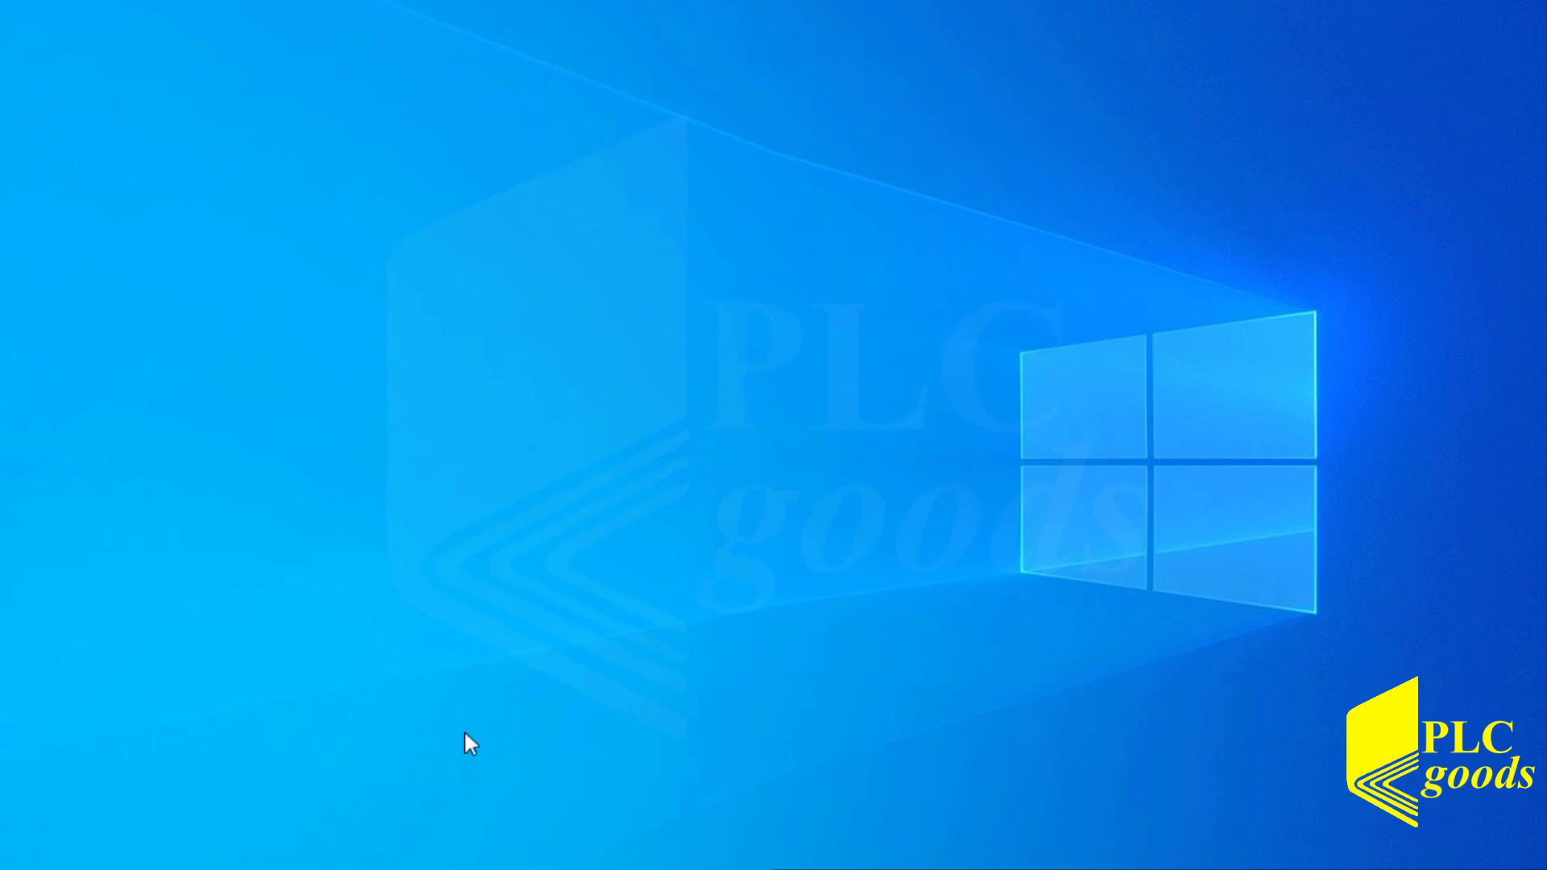
# Step: Launch Factory IO from Windows search ('fac') and start a new empty scene
pyautogui.press('super+s')
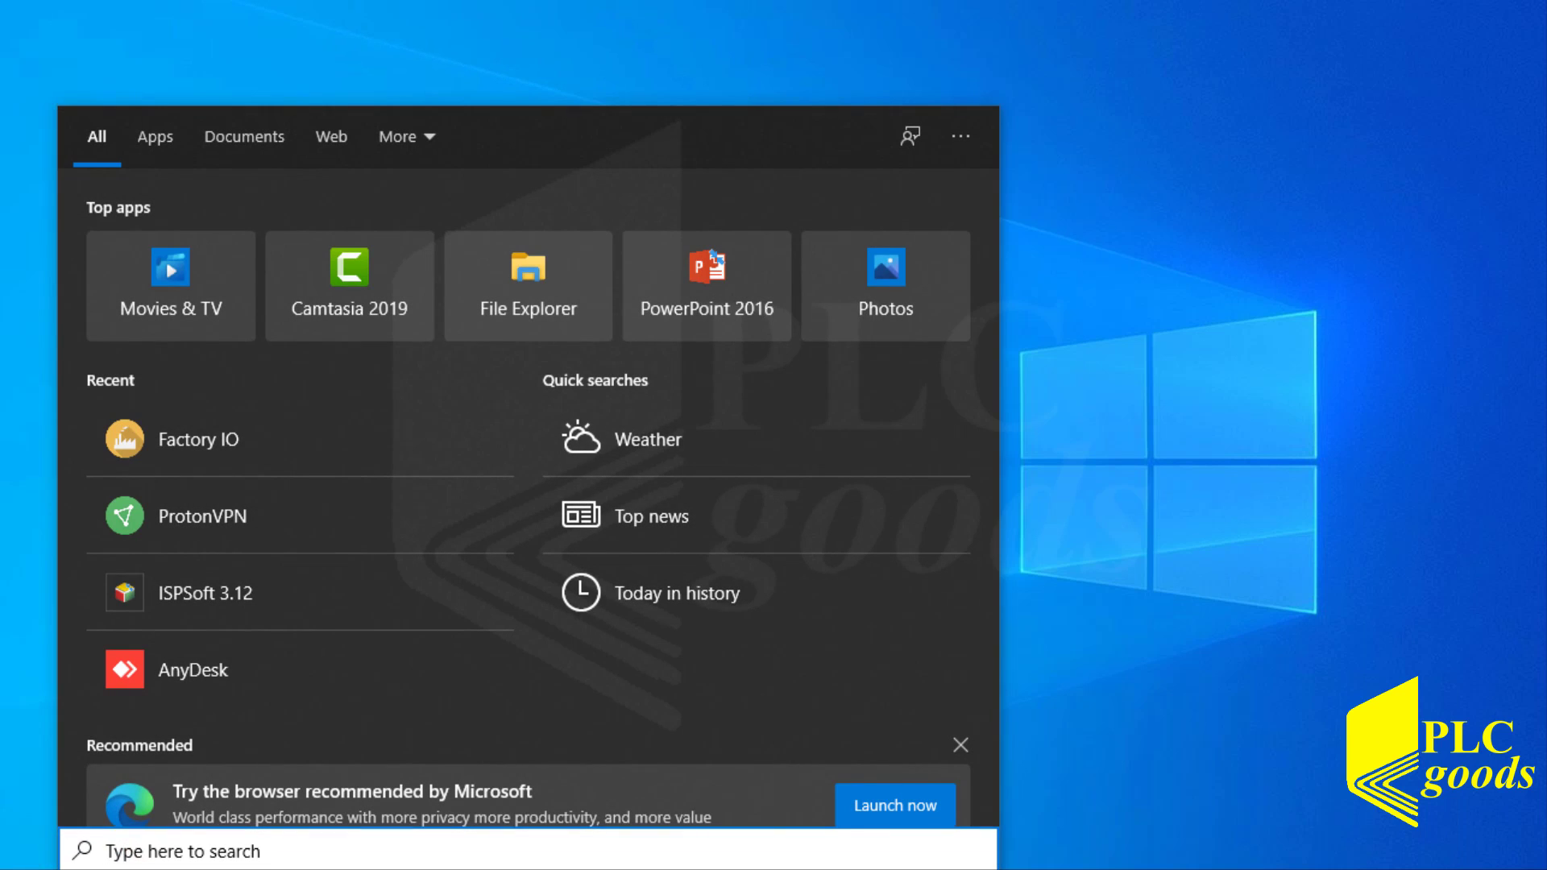
pyautogui.write('fac')
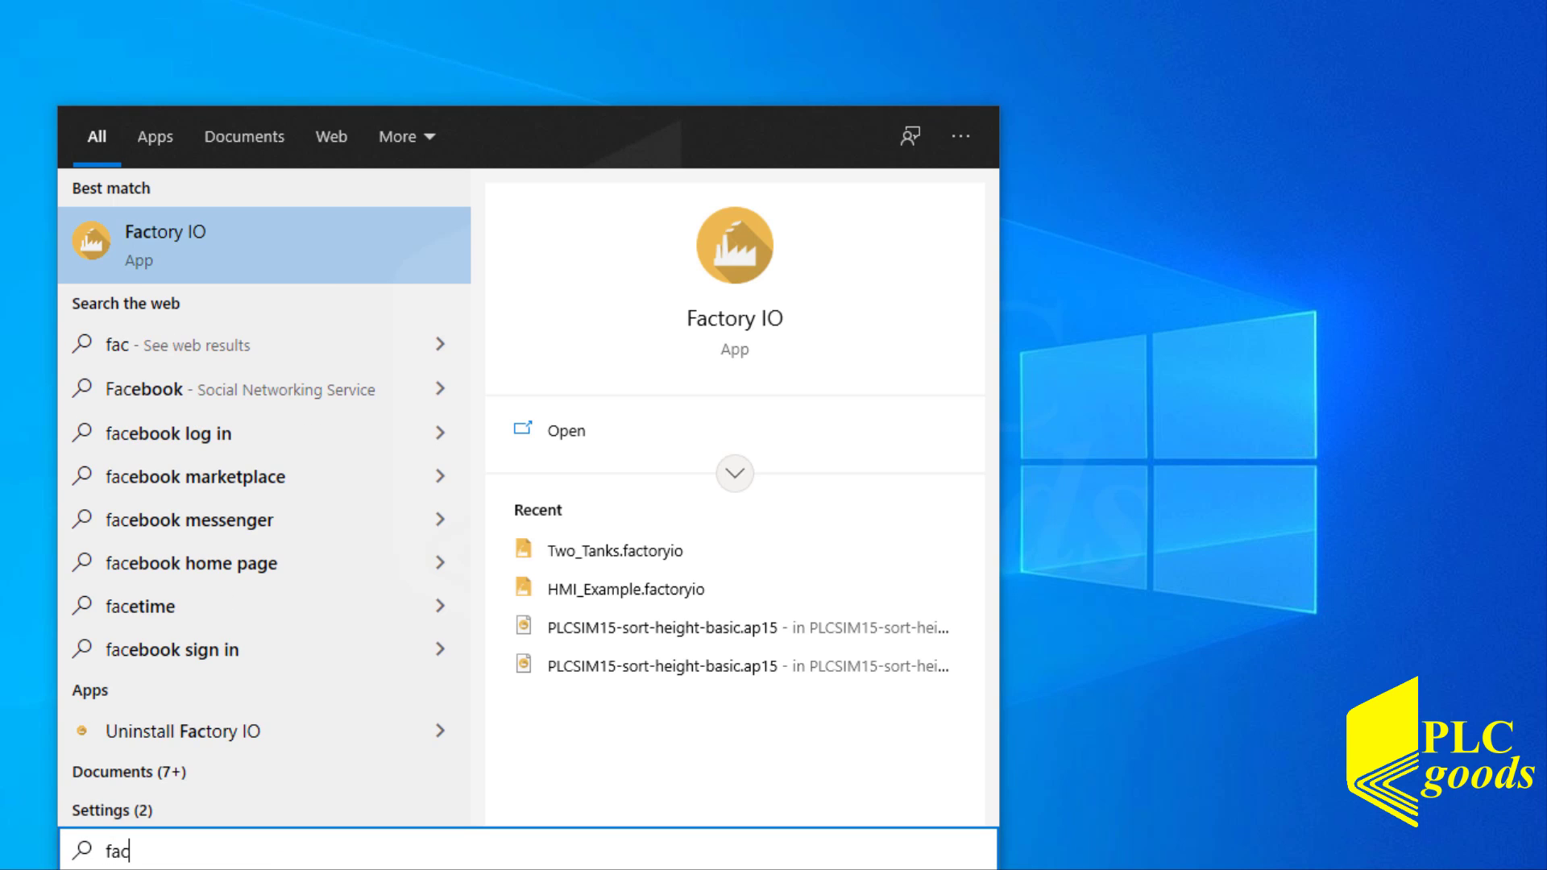
pyautogui.click(733, 326)
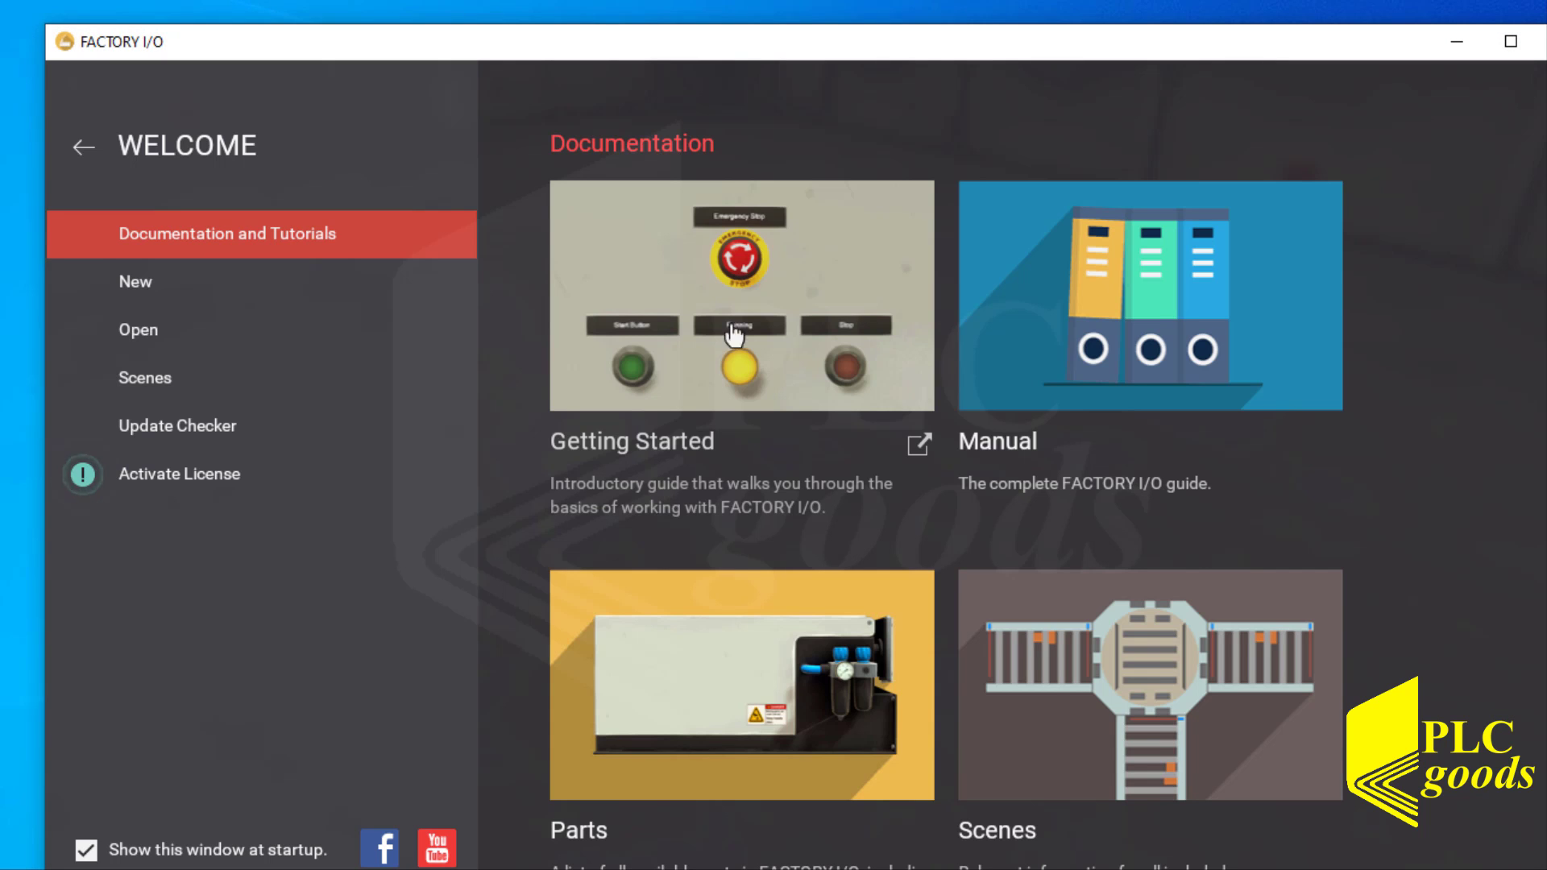
pyautogui.moveTo(530, 51); pyautogui.dragTo(485, 27)
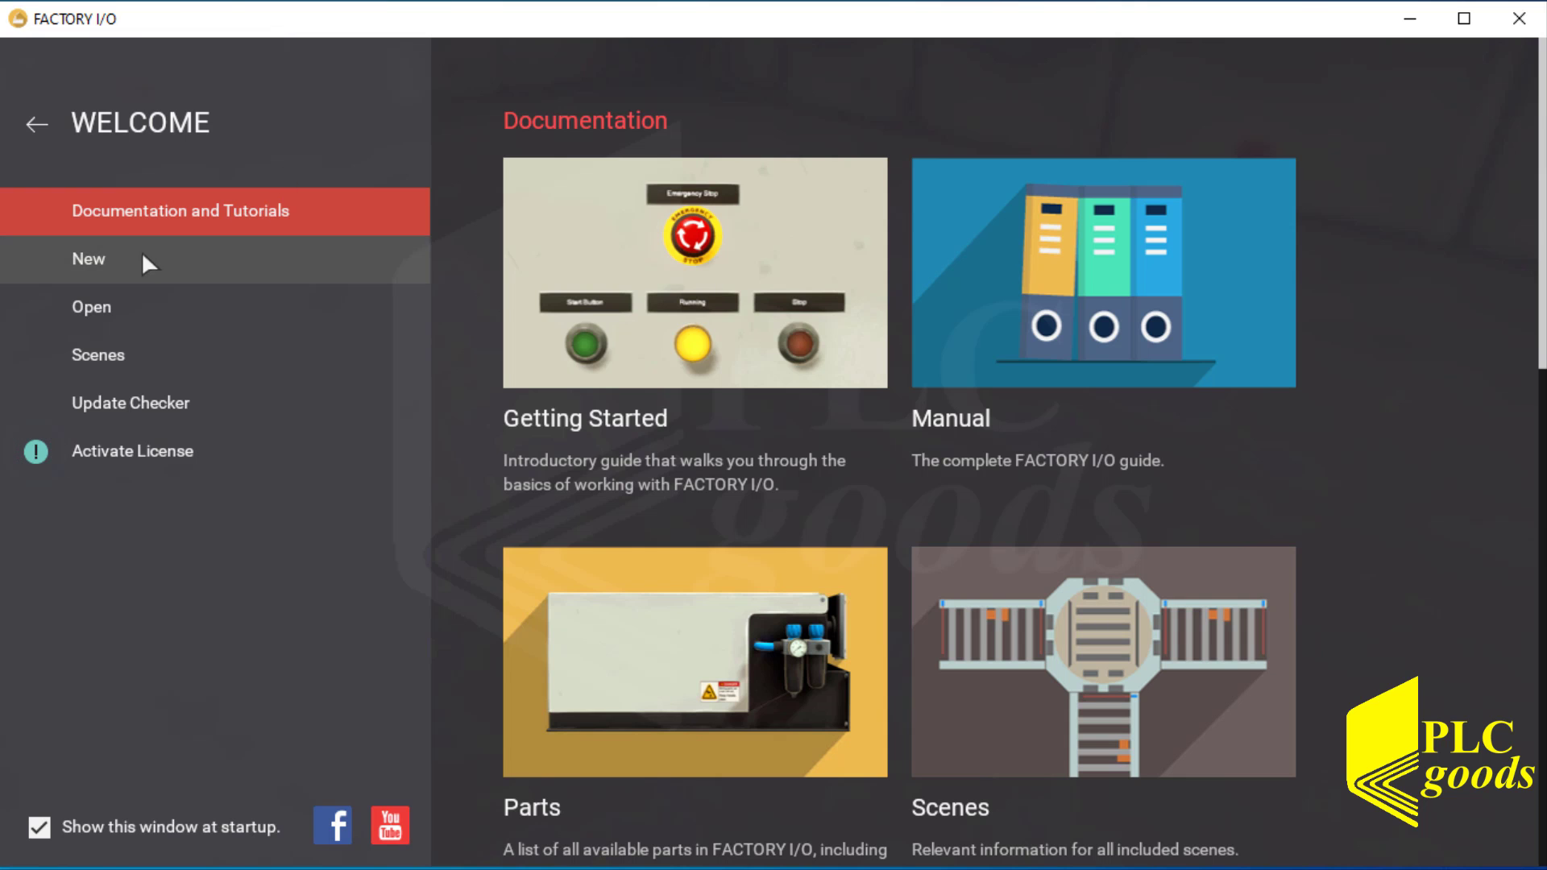
pyautogui.click(108, 249)
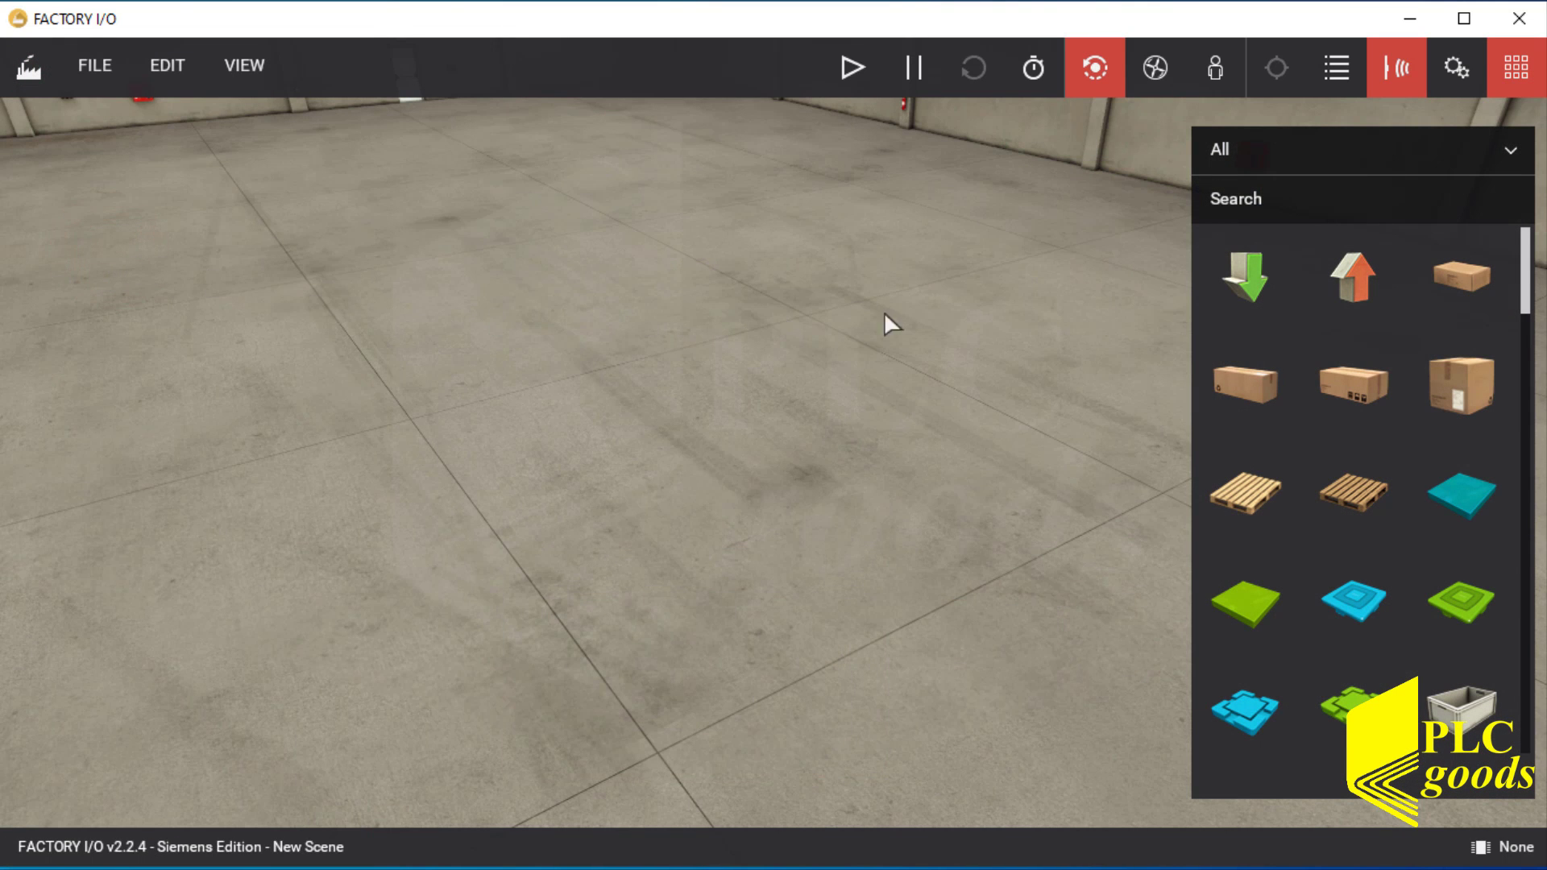
# Step: Filter the parts palette to Stations and place a Tank on the warehouse floor
pyautogui.click(1320, 162)
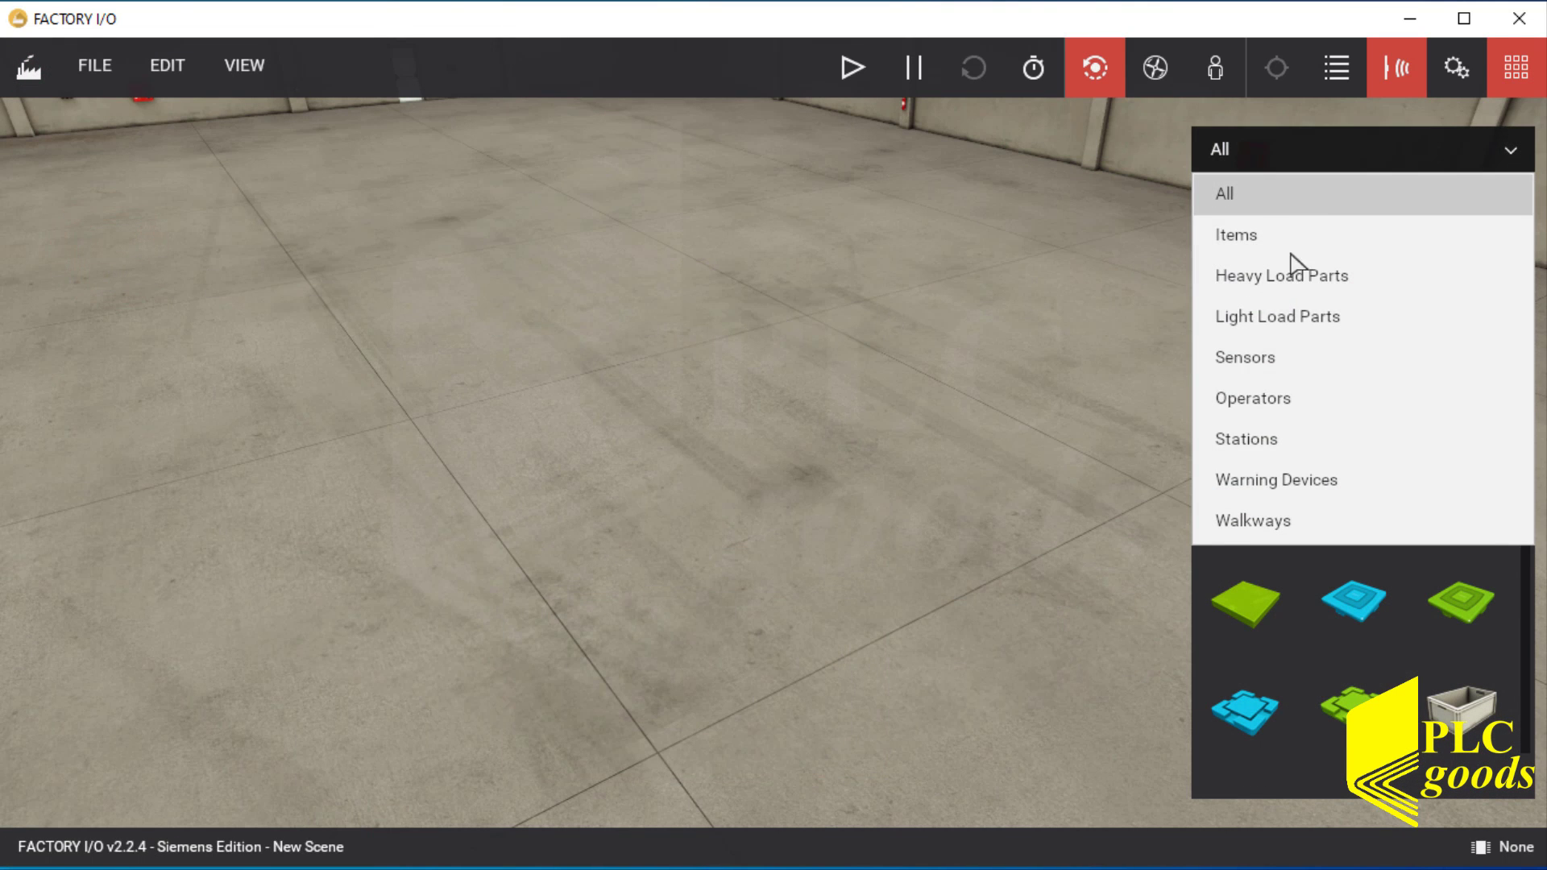
pyautogui.click(1246, 438)
pyautogui.moveTo(1341, 487); pyautogui.dragTo(518, 615)
pyautogui.scroll(3, 516, 617)
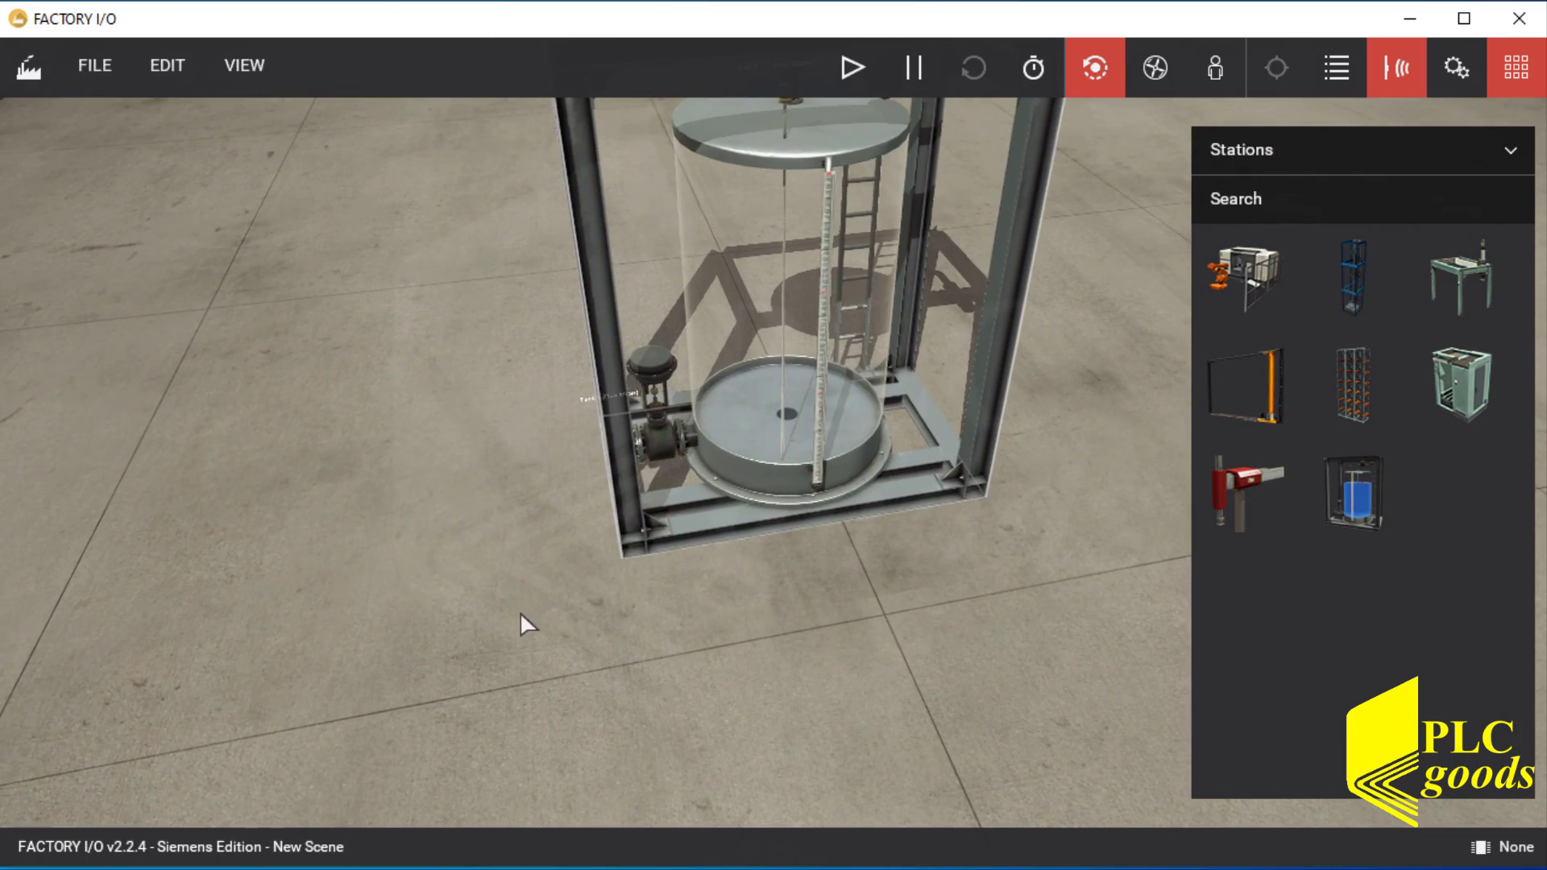
pyautogui.moveTo(603, 568); pyautogui.dragTo(930, 548, button='right')
pyautogui.scroll(5, 930, 548)
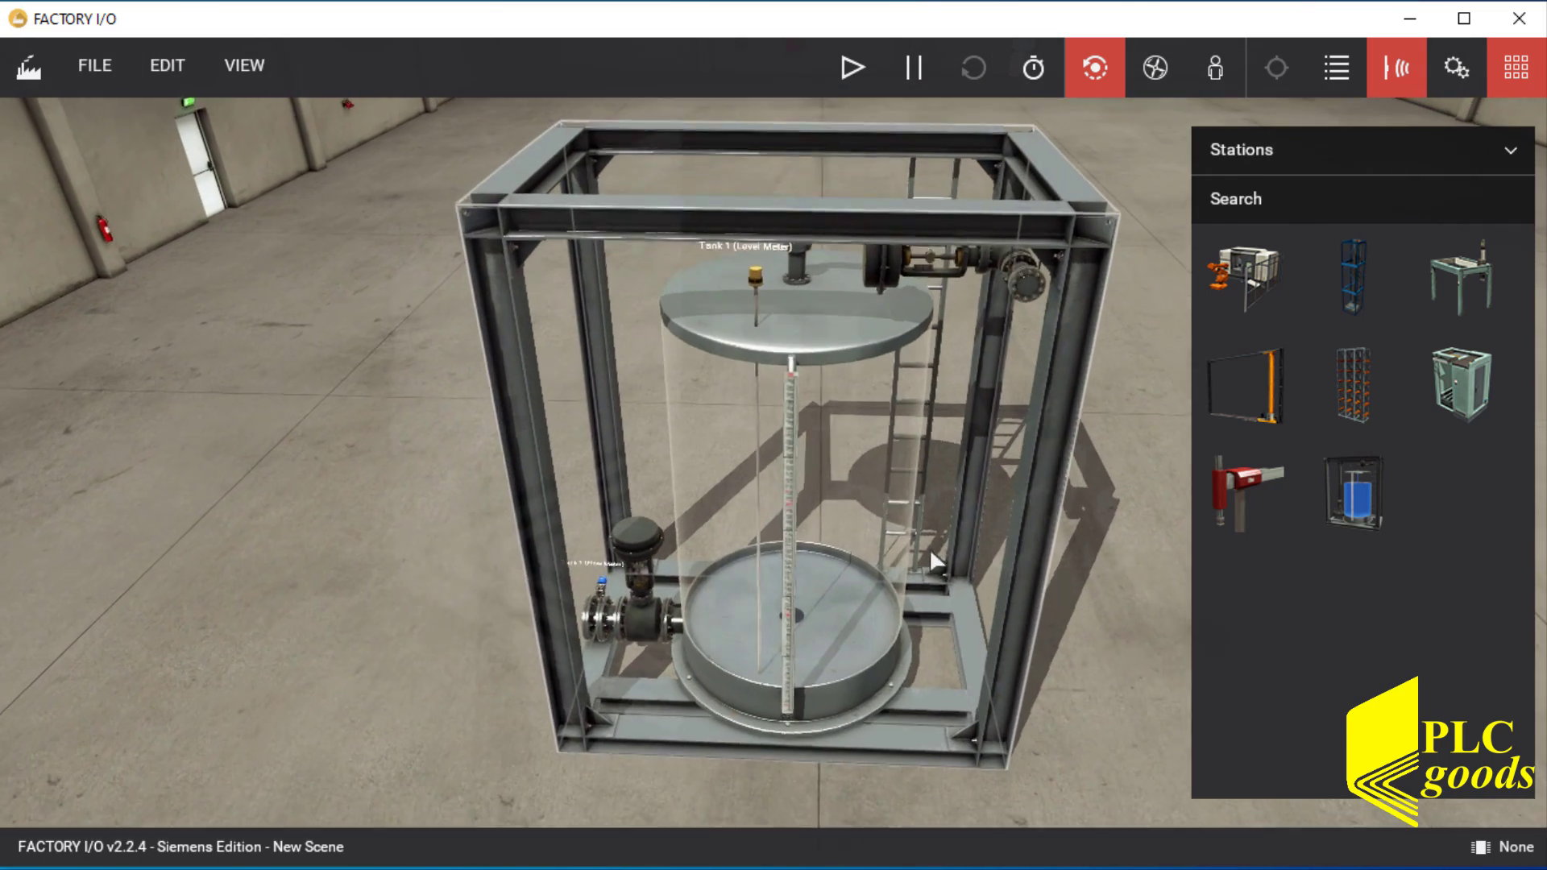
# Step: Switch the tank's configuration to Digital and show actuator tag labels instead of sensor ones
pyautogui.rightClick(1019, 582)
pyautogui.moveTo(1042, 564)
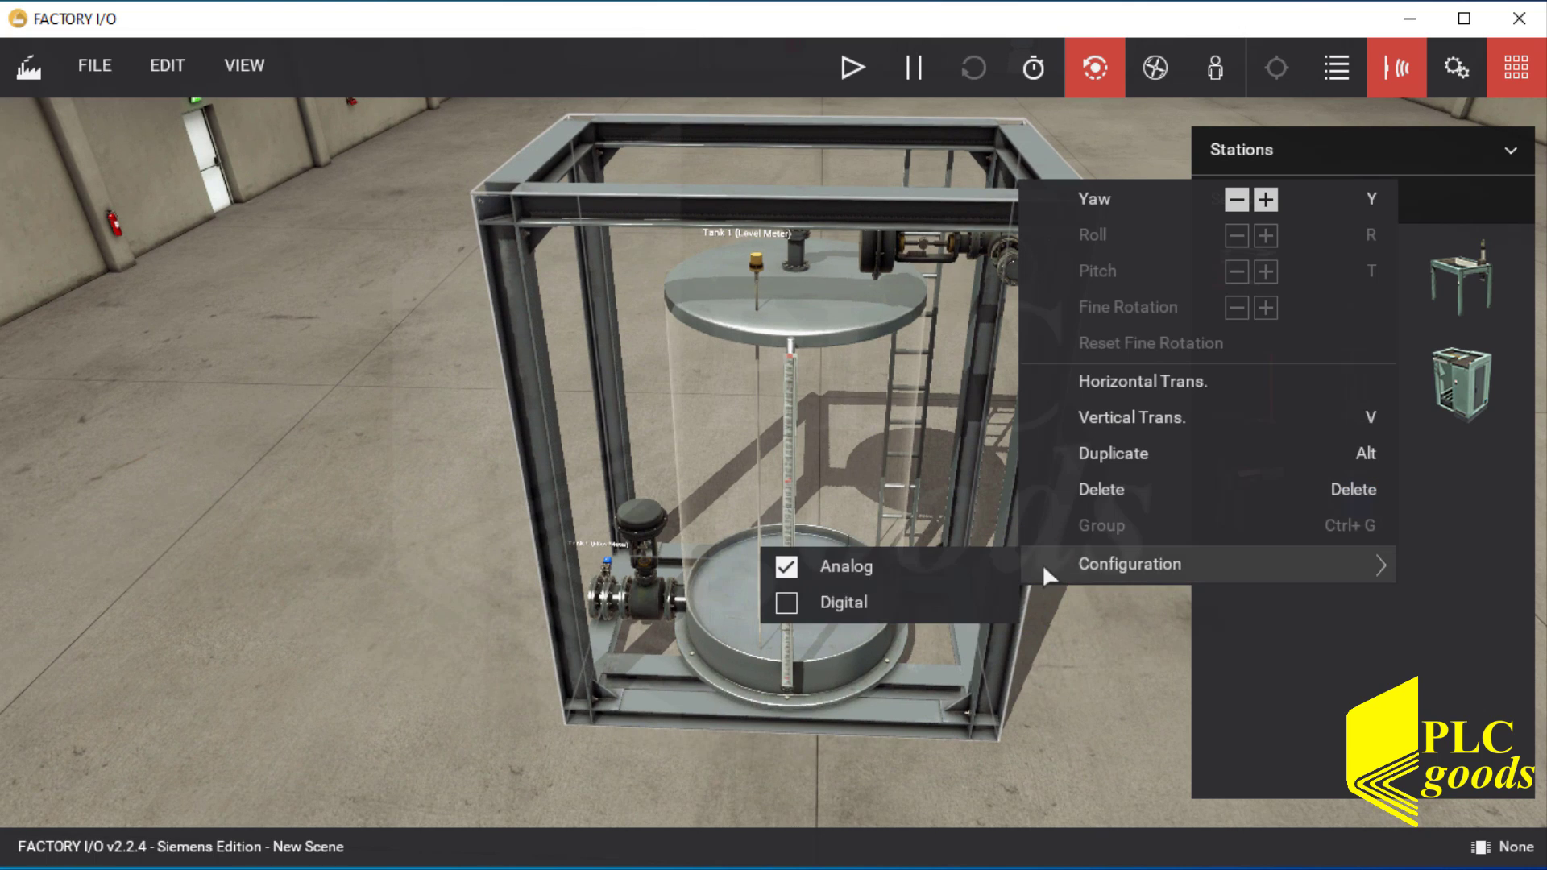
pyautogui.click(853, 600)
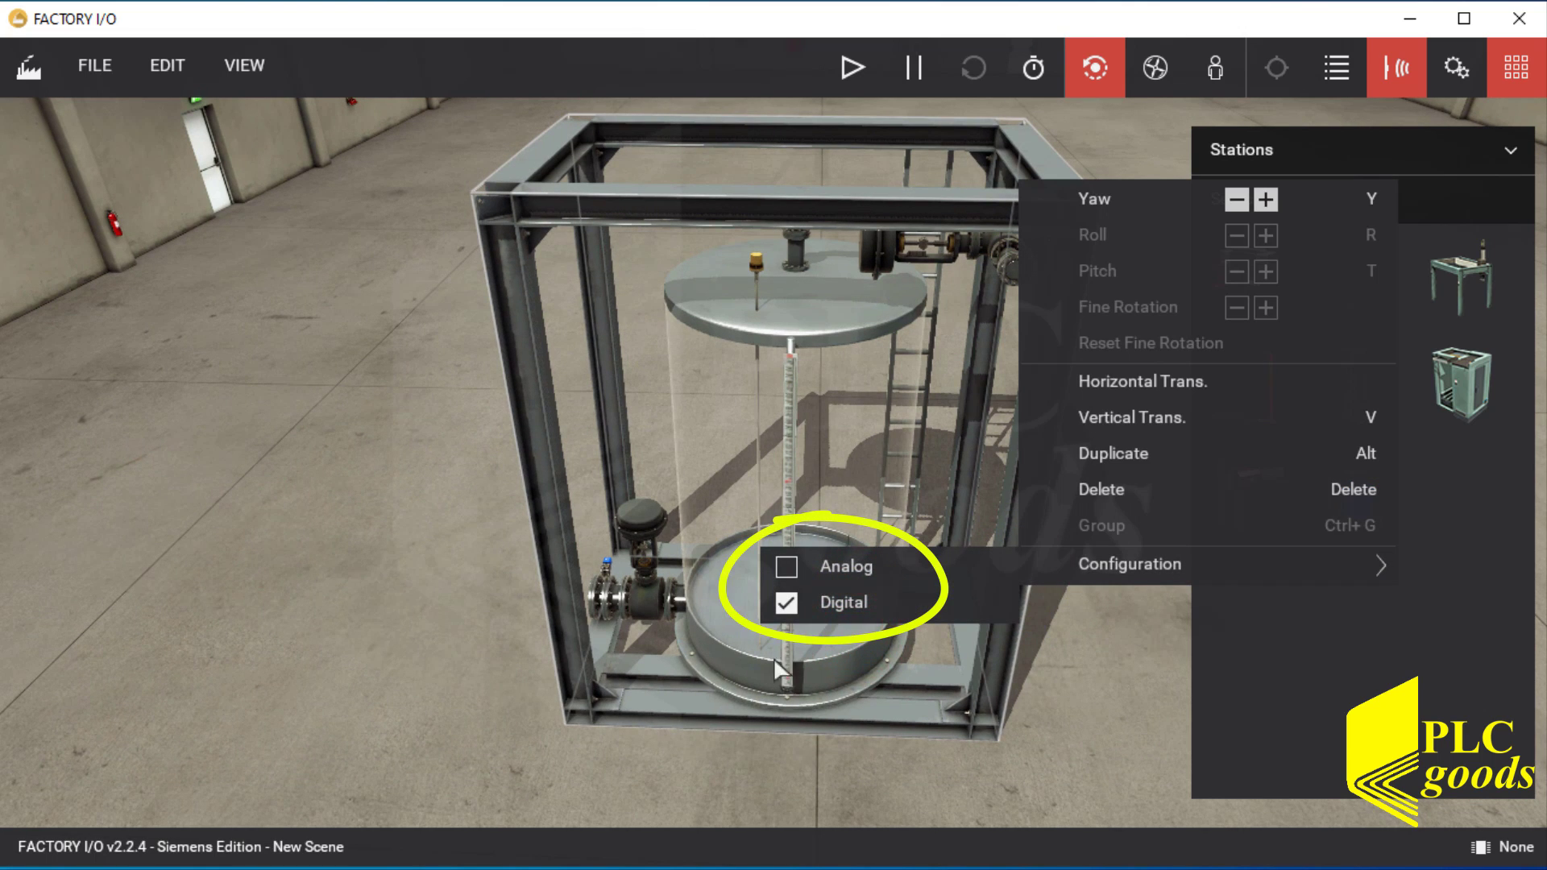
pyautogui.click(602, 676)
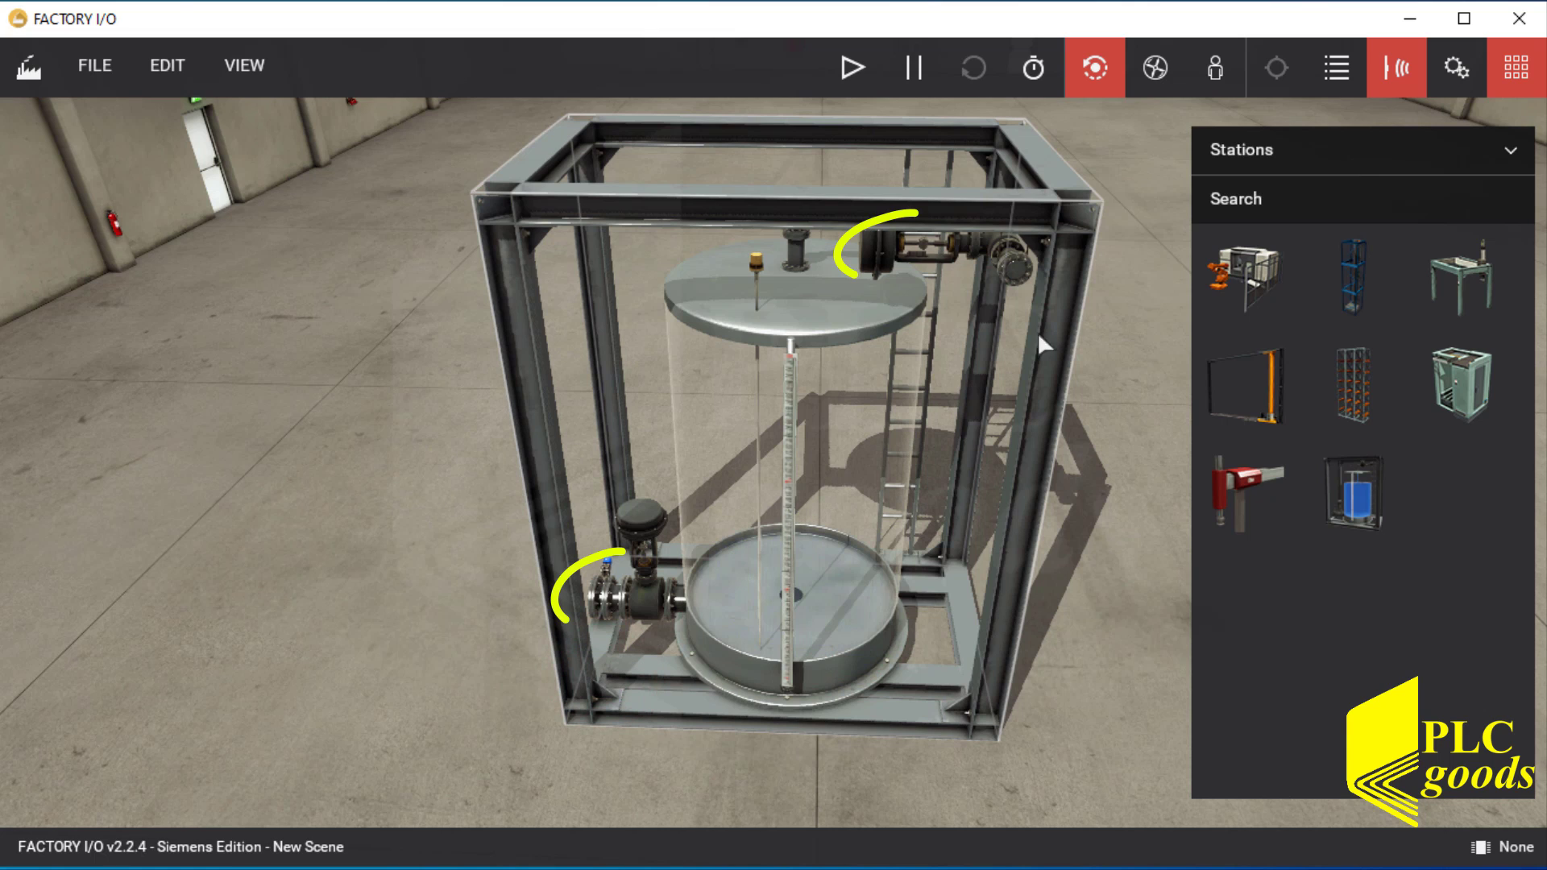
pyautogui.click(1386, 68)
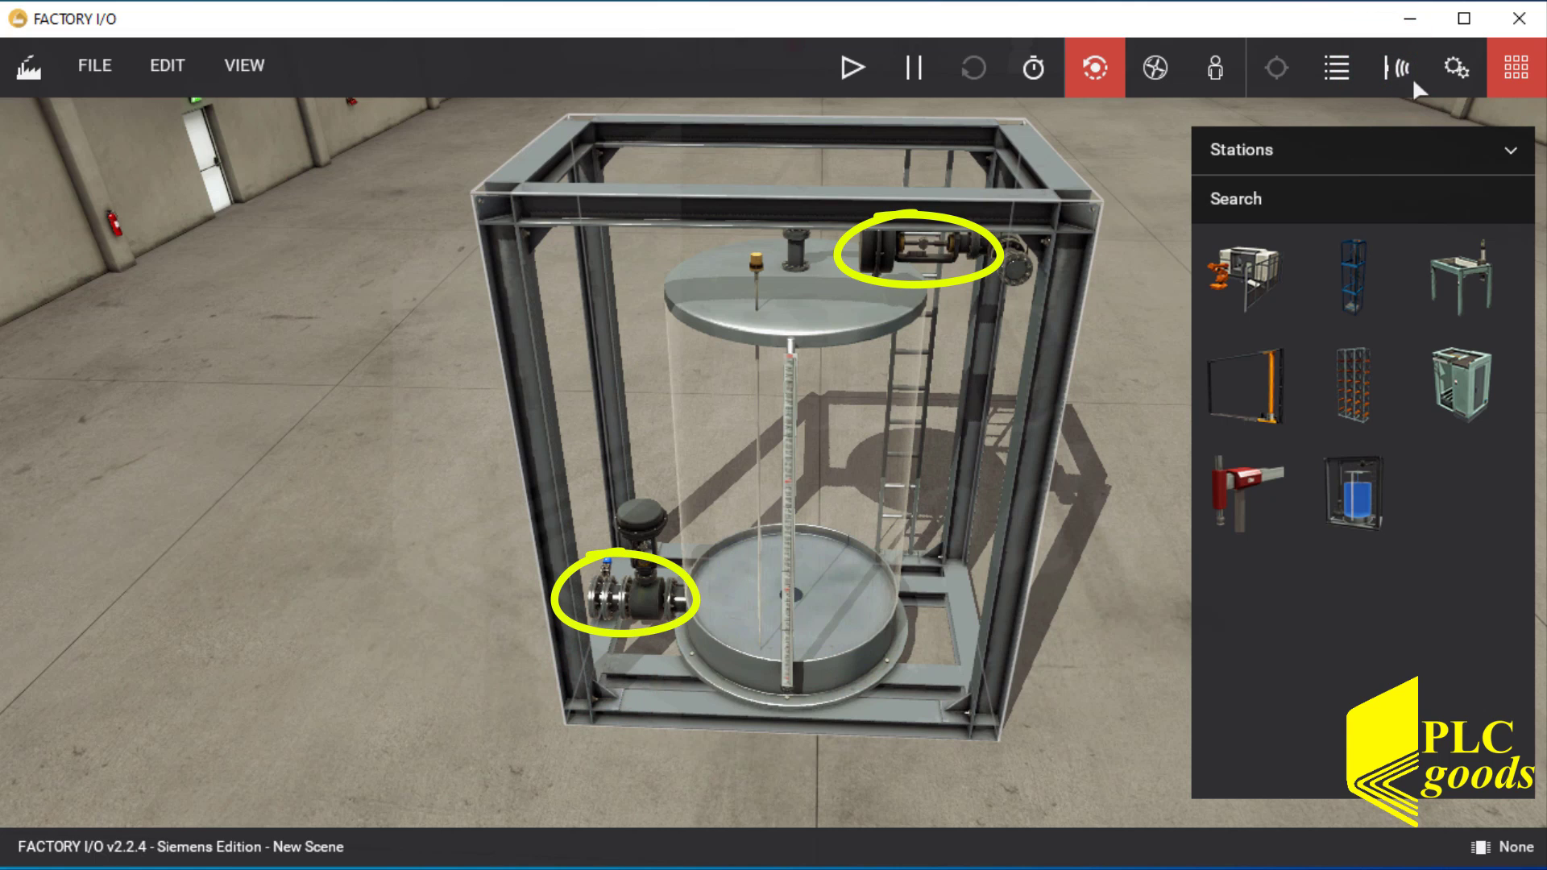
pyautogui.click(1472, 69)
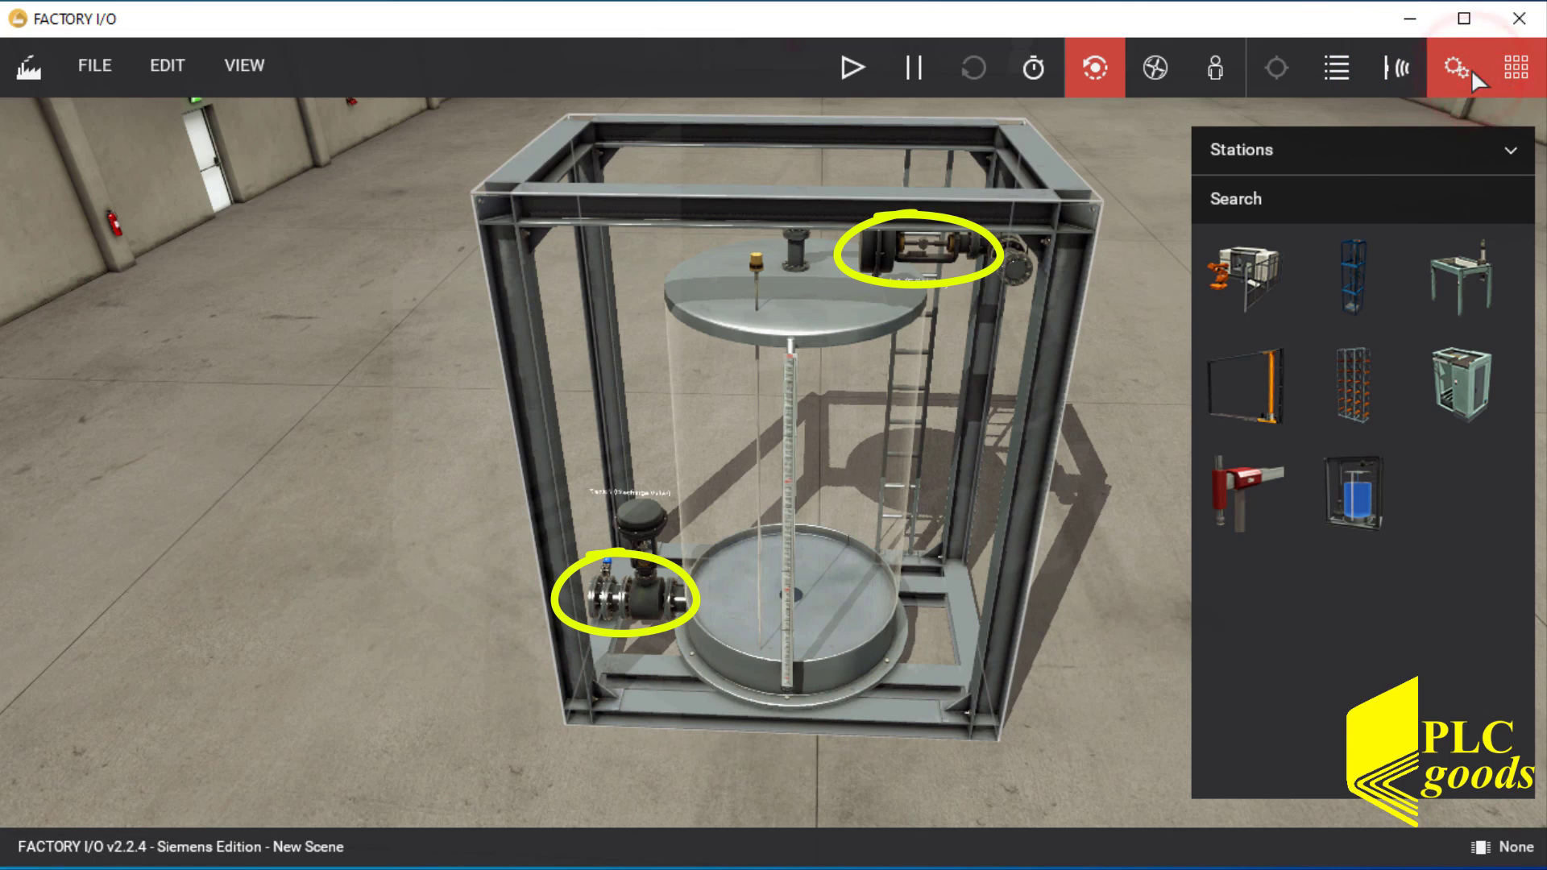
# Step: Run the simulation and force the Fill Valve on to fill the tank, then release it
pyautogui.click(935, 287)
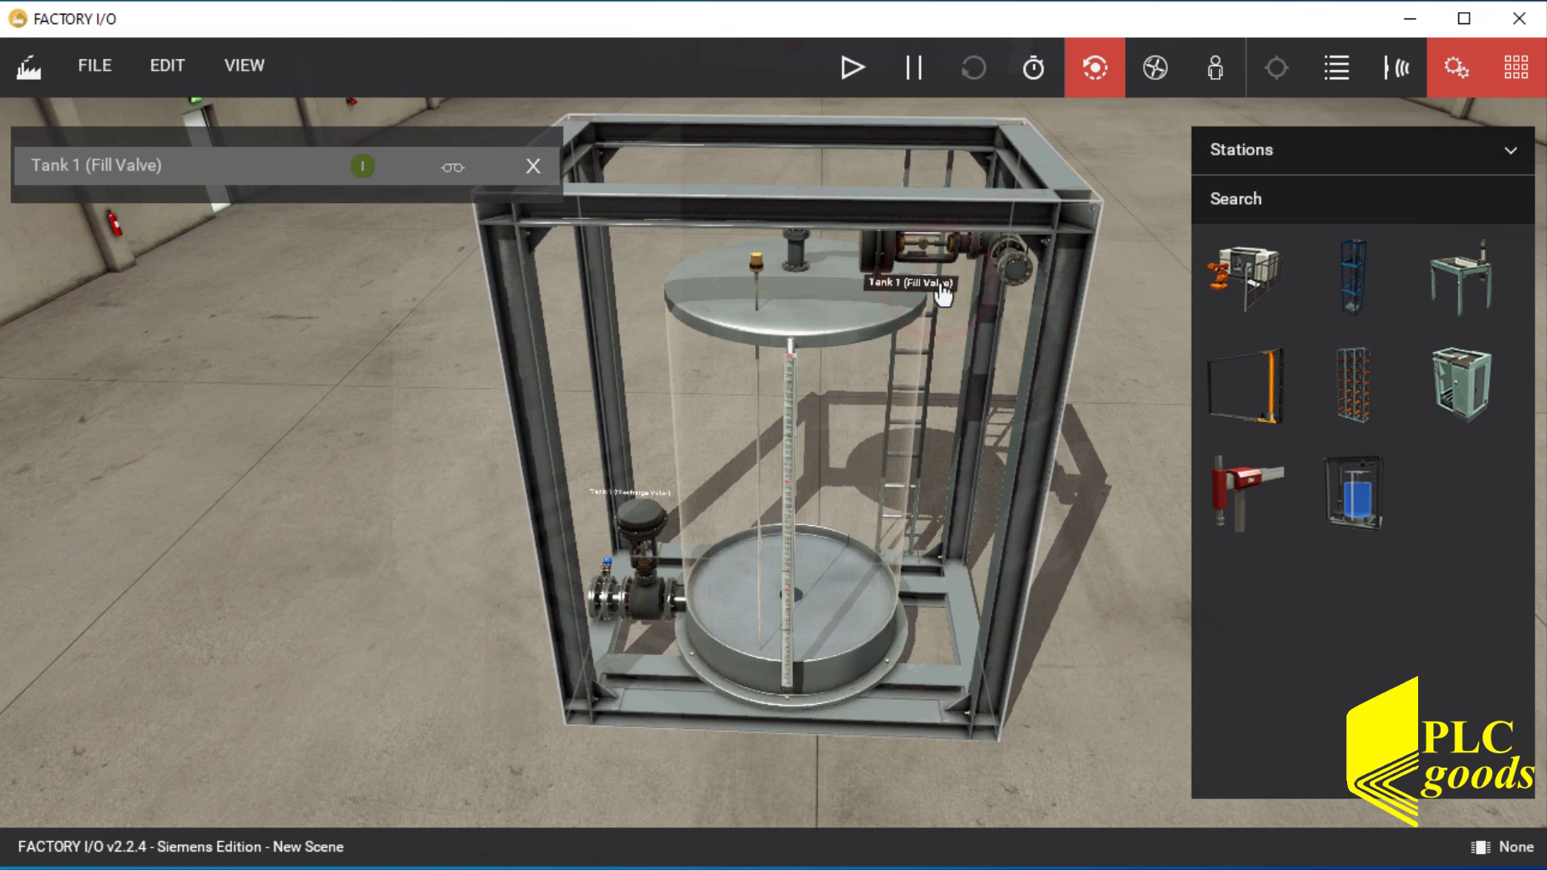
pyautogui.click(852, 66)
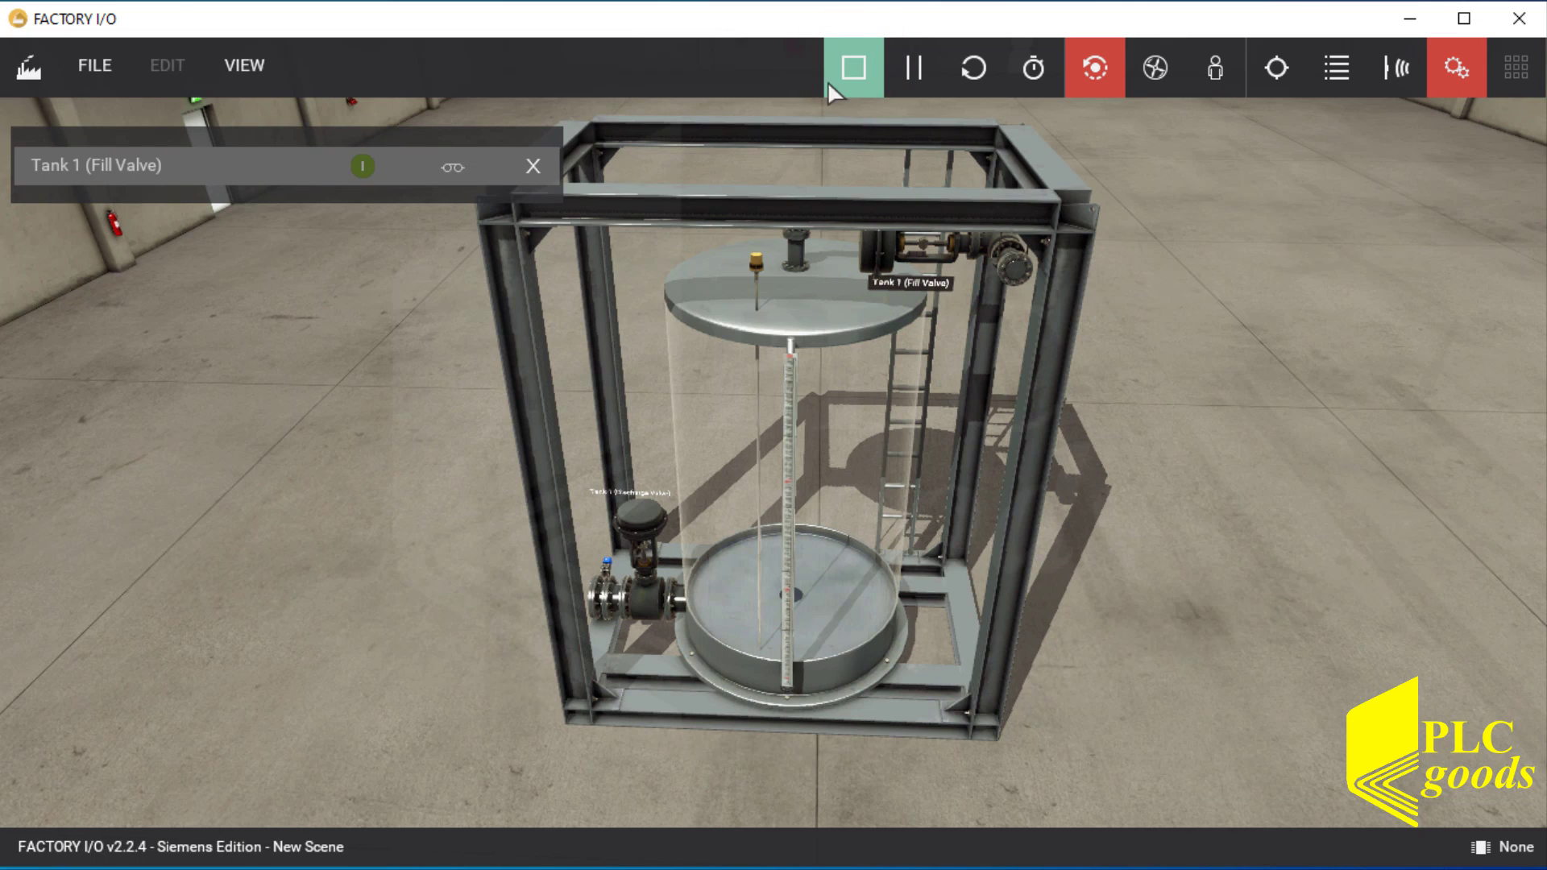
pyautogui.click(362, 166)
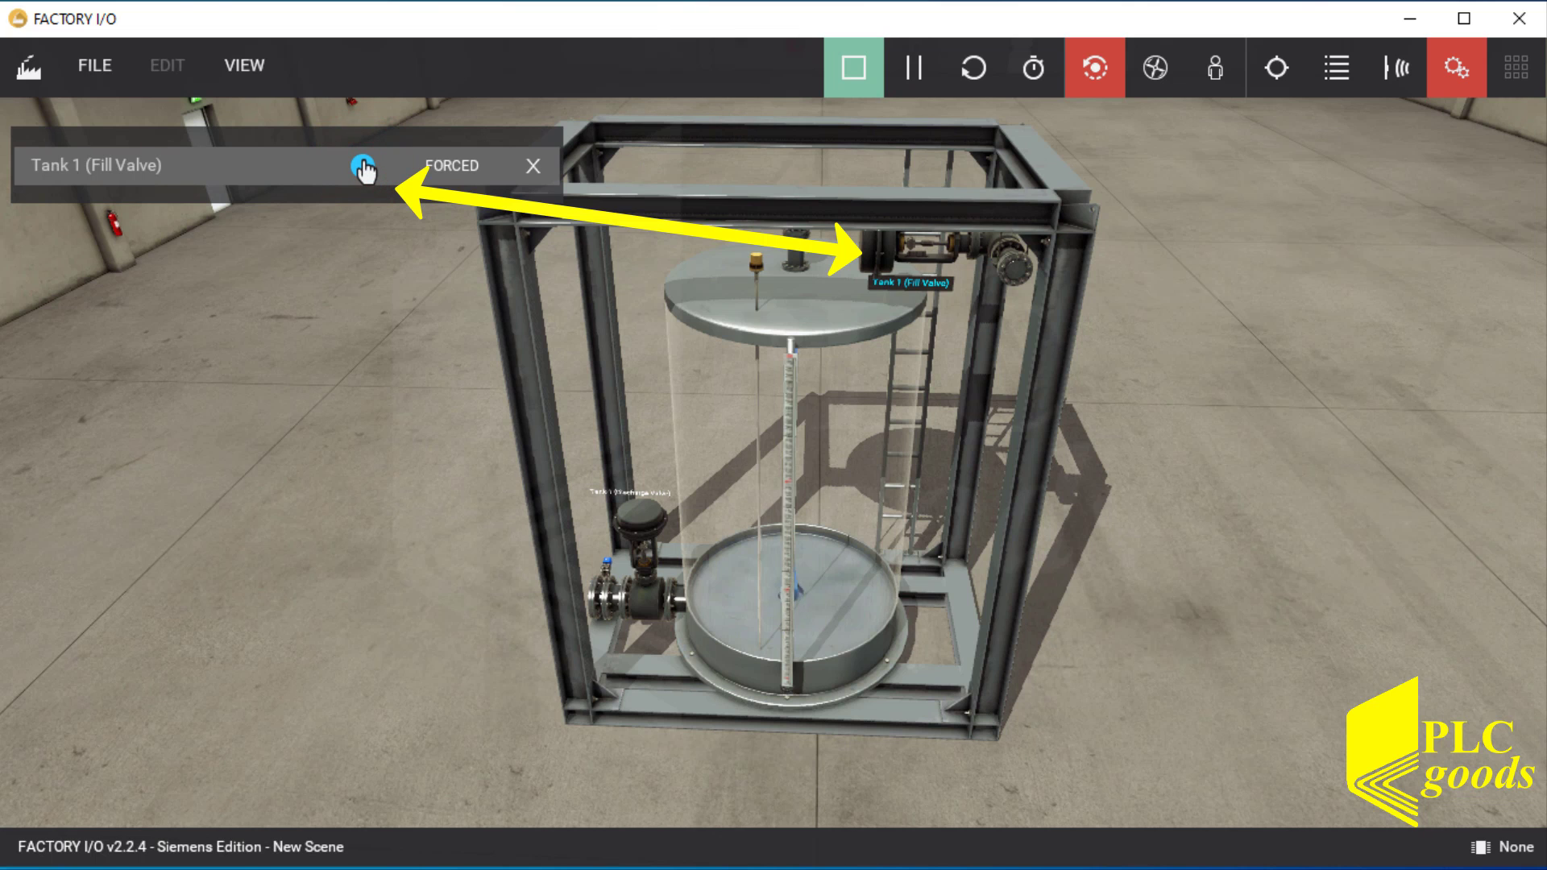
pyautogui.moveTo(473, 322)
pyautogui.mouseDown(button='right')
pyautogui.moveTo(449, 321)
pyautogui.moveTo(443, 351)
pyautogui.mouseUp(button='right')
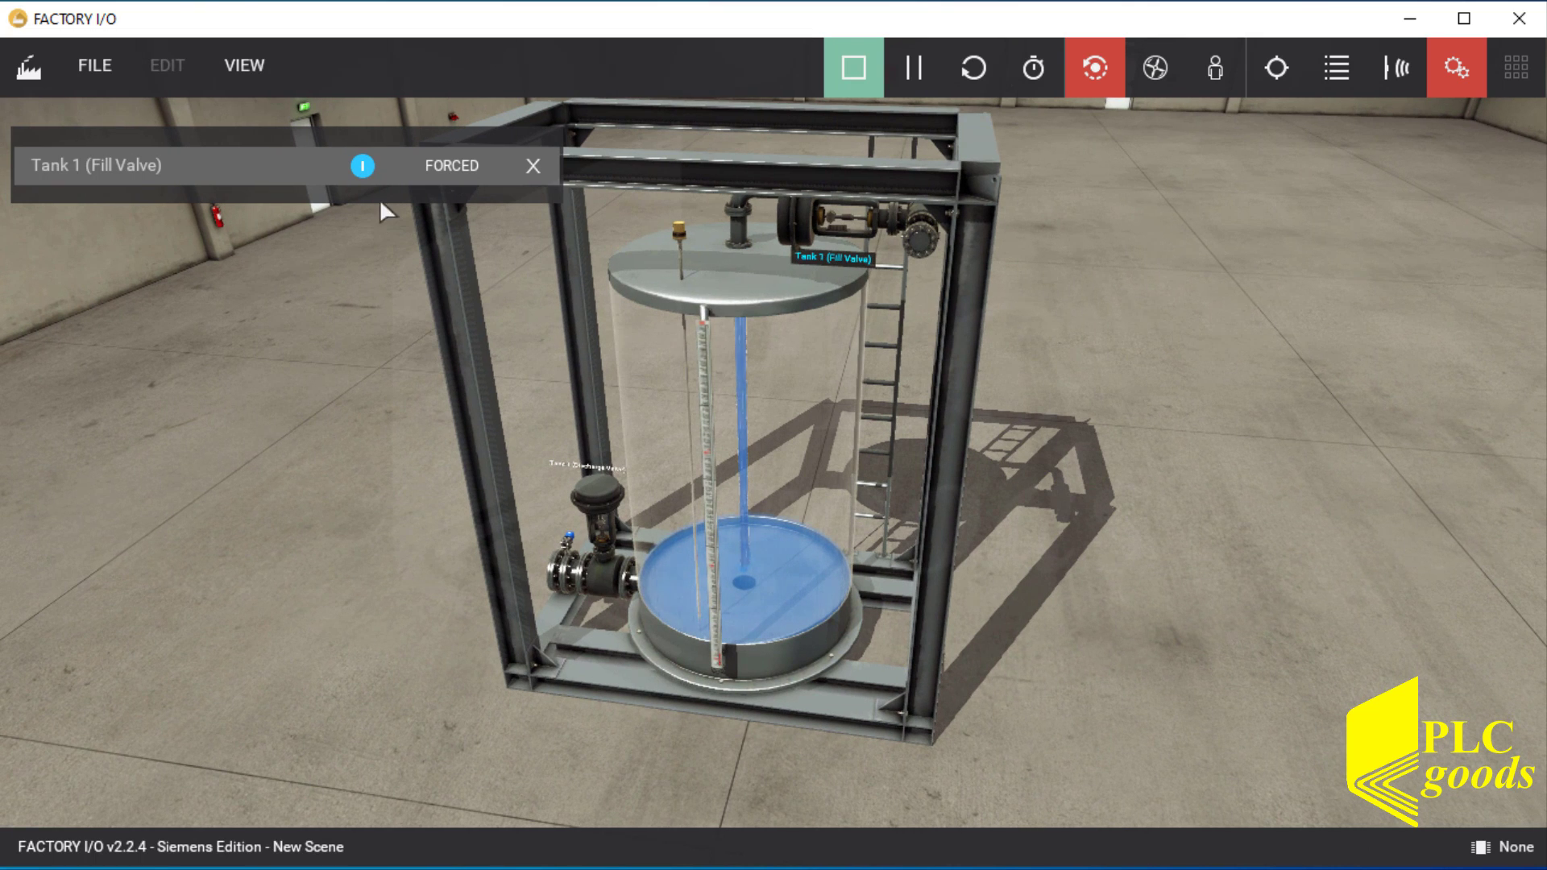
pyautogui.click(364, 166)
pyautogui.click(451, 168)
pyautogui.click(539, 168)
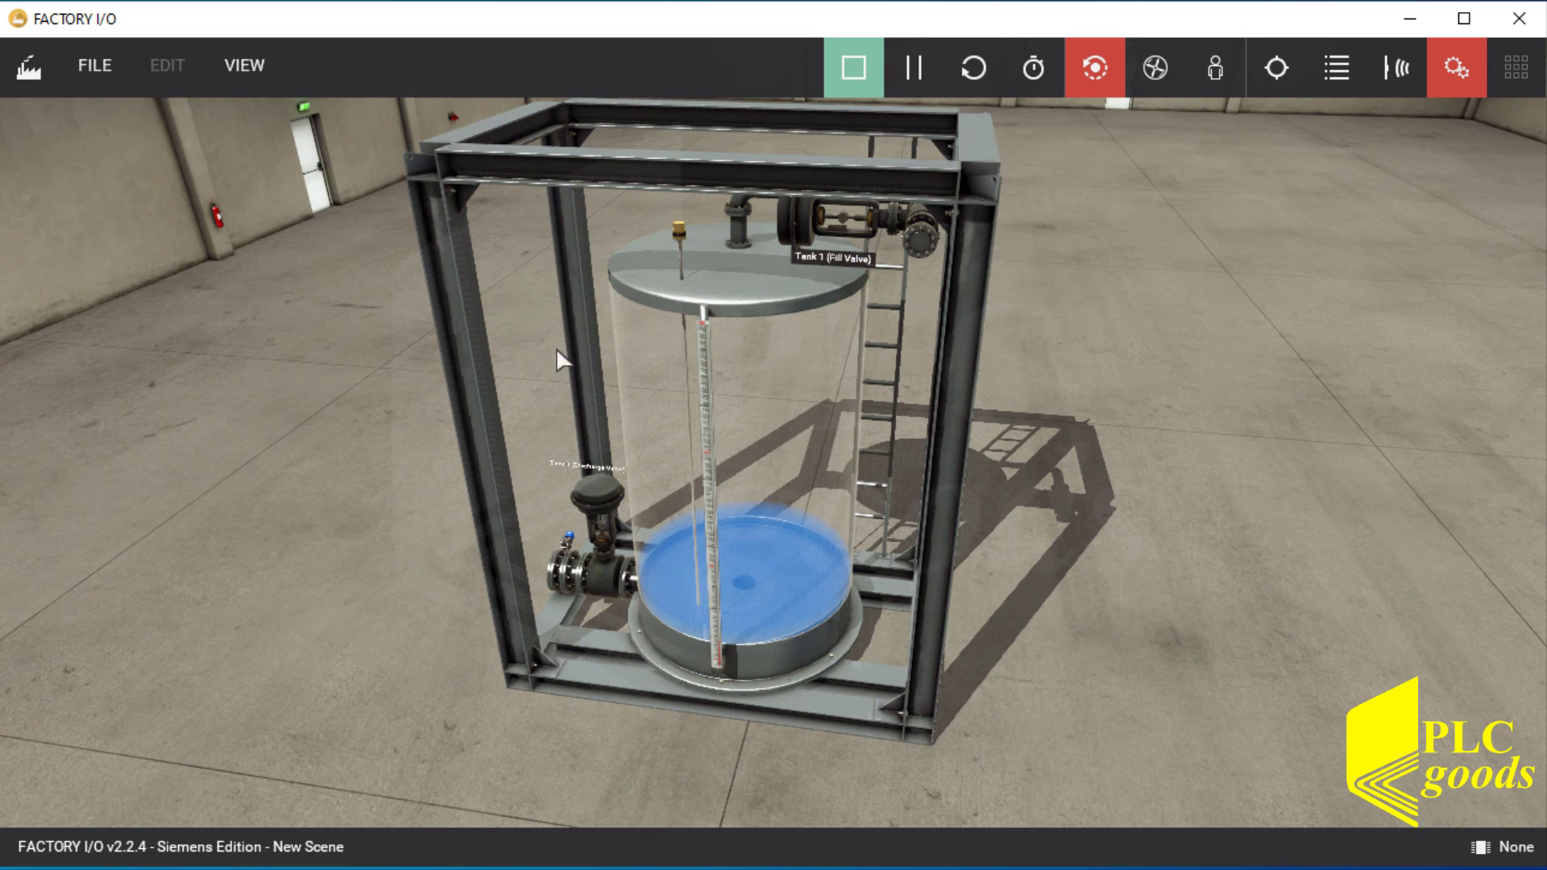
# Step: Force the Discharge Valve on to drain the tank, release it, and stop the simulation
pyautogui.click(595, 488)
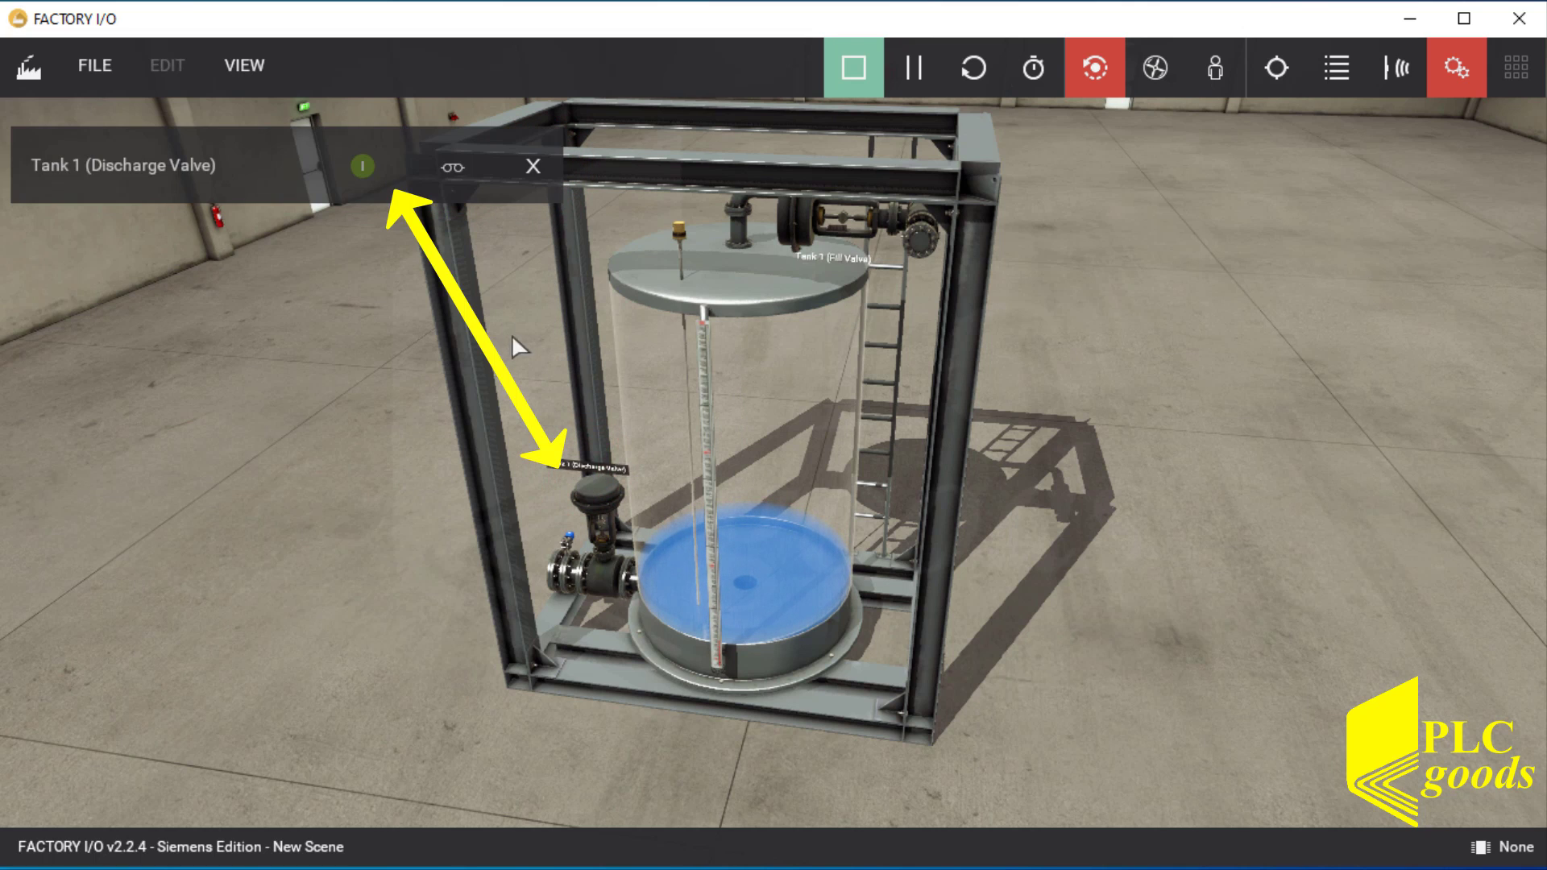
pyautogui.click(363, 167)
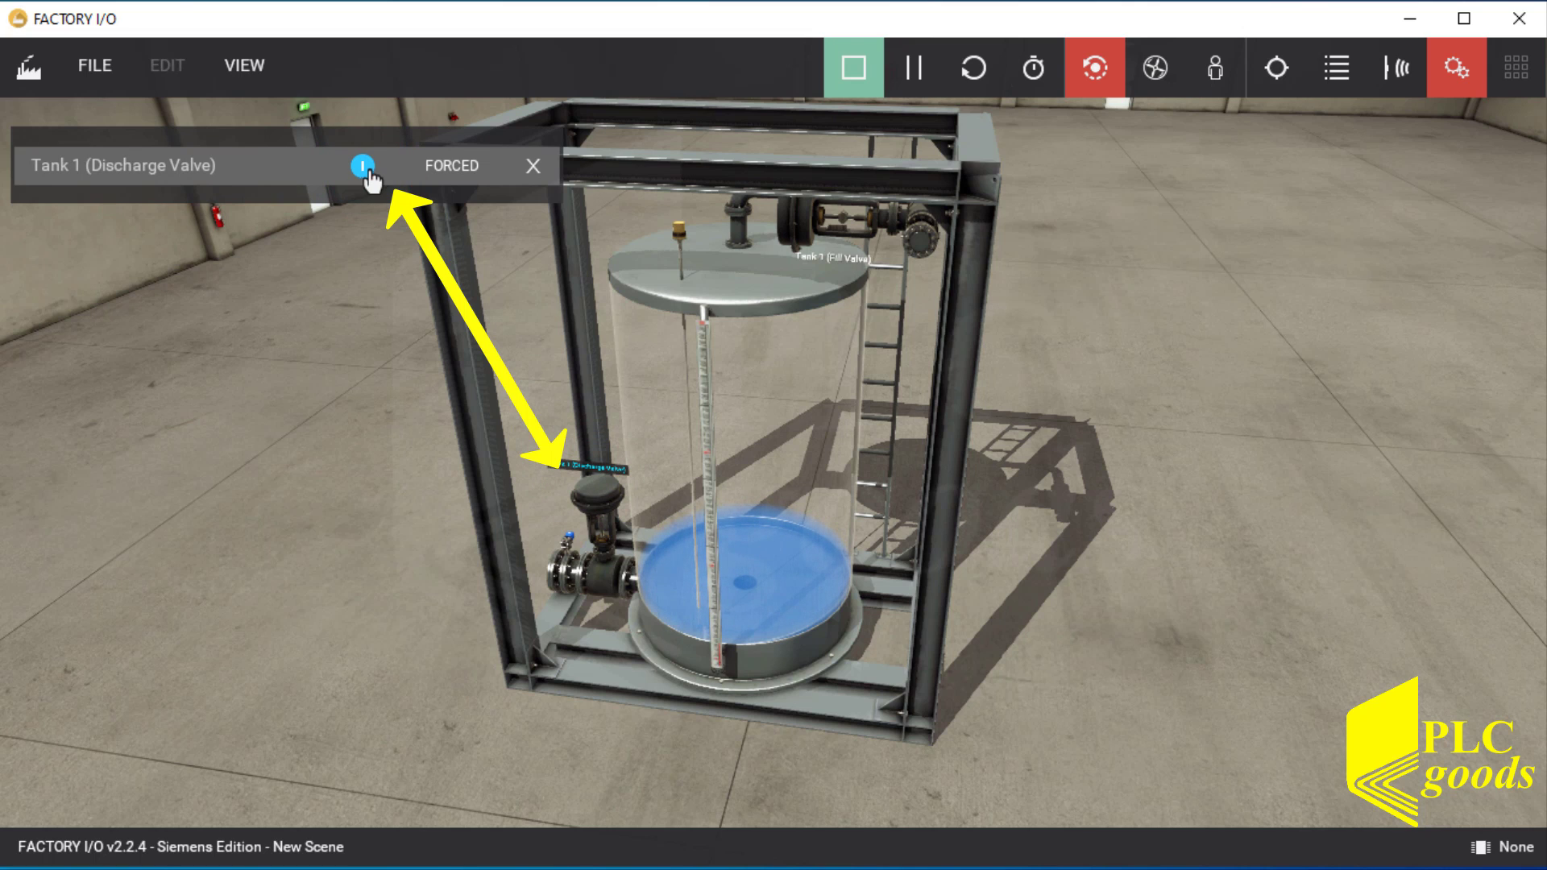
pyautogui.click(435, 172)
pyautogui.click(533, 167)
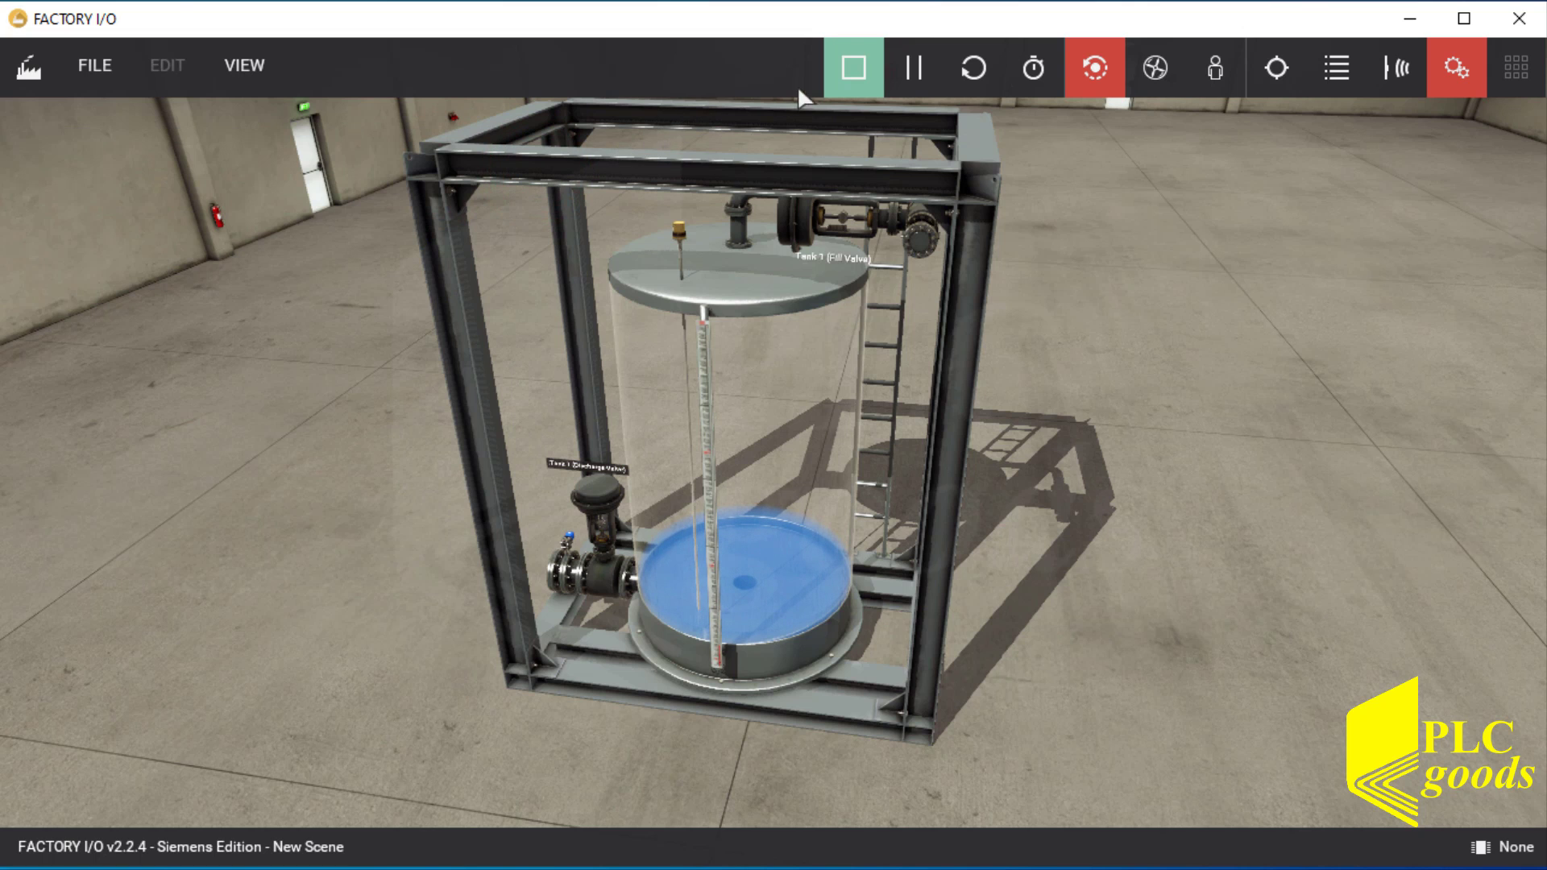
pyautogui.click(842, 66)
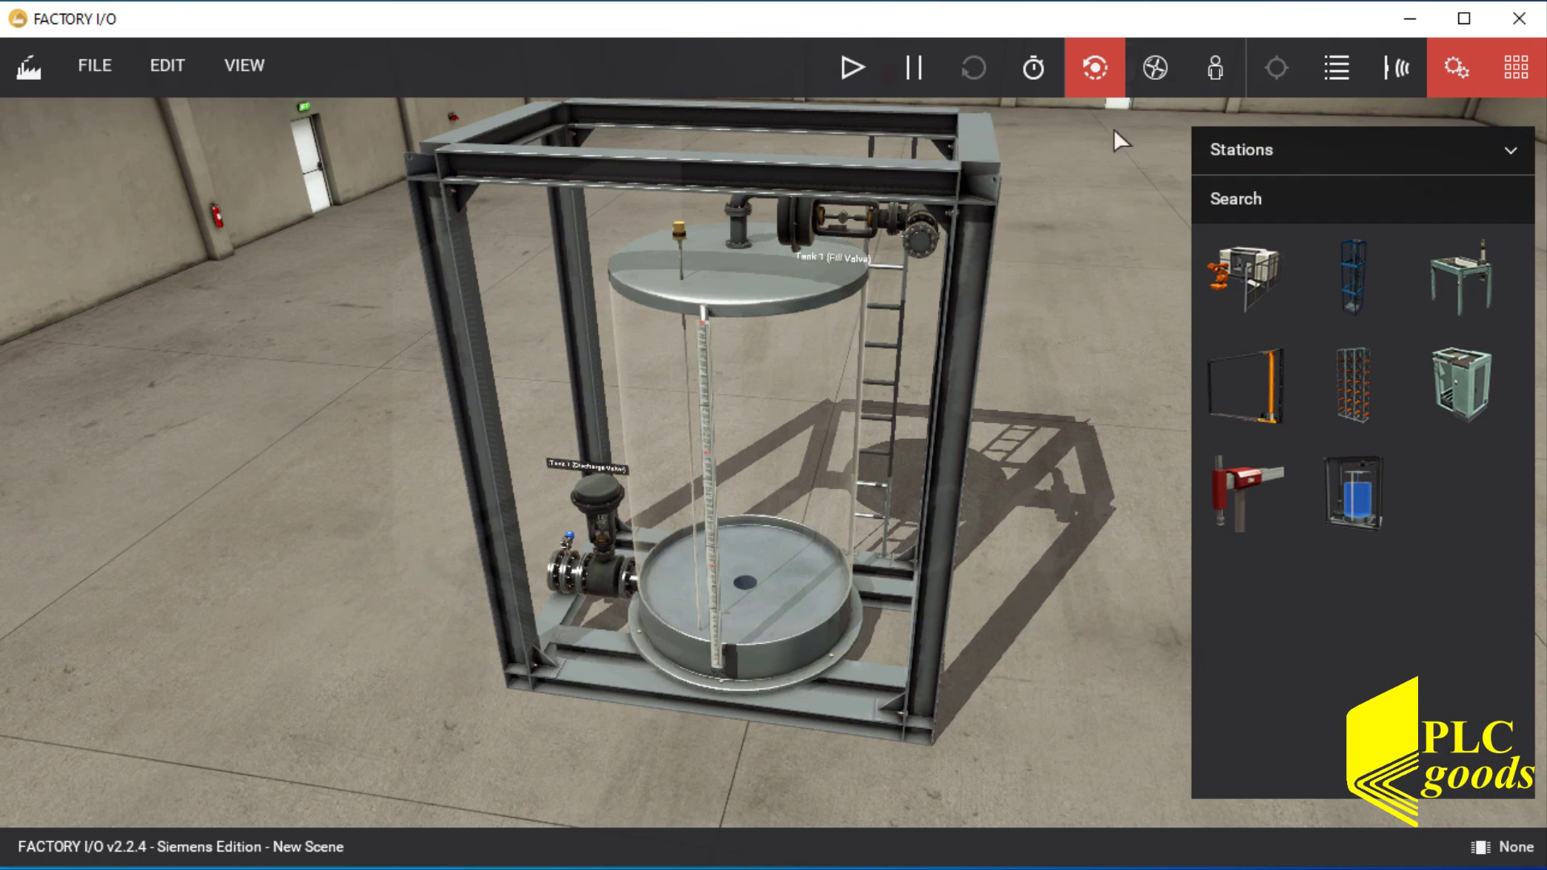
# Step: Switch the palette to Operators and place a Column beside the tank frame
pyautogui.click(1386, 149)
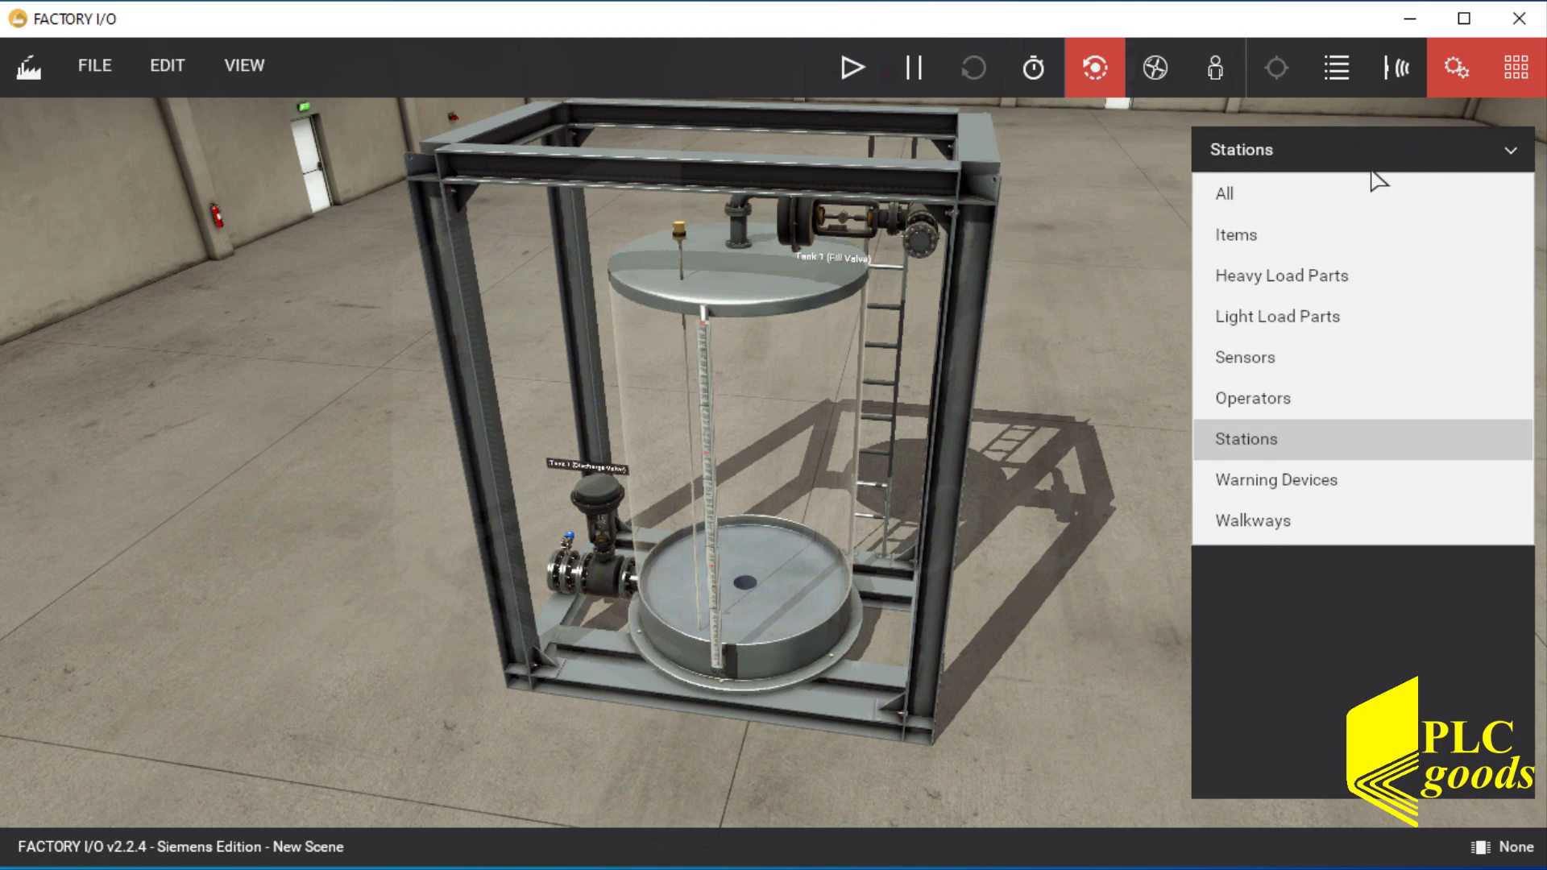
pyautogui.click(1276, 399)
pyautogui.moveTo(1243, 737); pyautogui.dragTo(890, 752)
pyautogui.scroll(3, 890, 754)
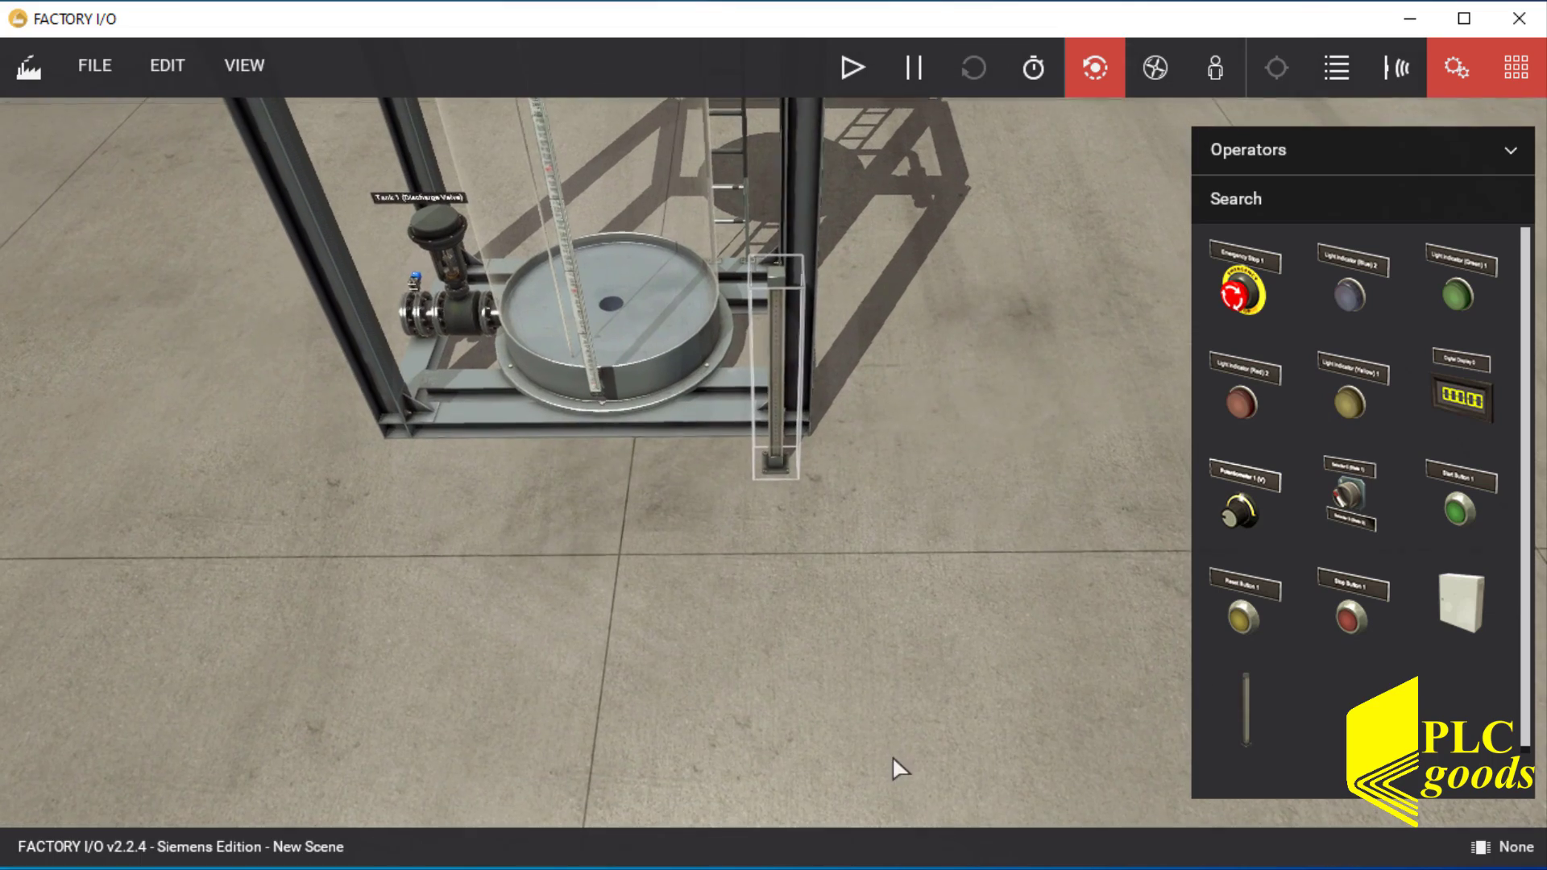
# Step: Snap an Electric Switchboard onto the column and mount a Start Button on it
pyautogui.moveTo(1461, 603); pyautogui.dragTo(780, 304)
pyautogui.press('v')
pyautogui.moveTo(780, 303); pyautogui.dragTo(780, 303, button='right')
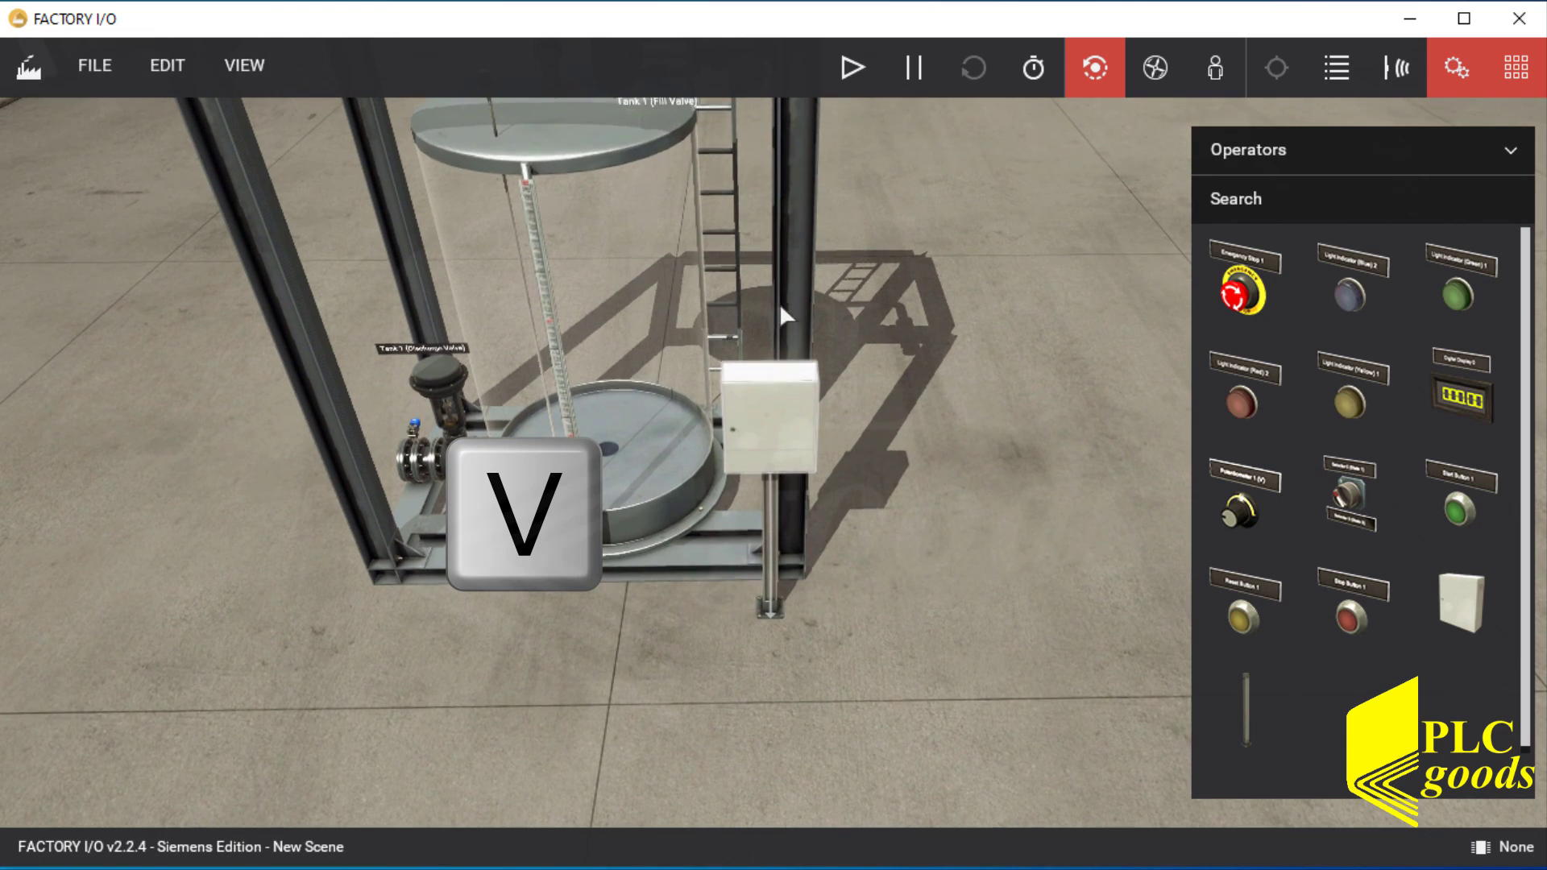
pyautogui.moveTo(1460, 504); pyautogui.dragTo(754, 412)
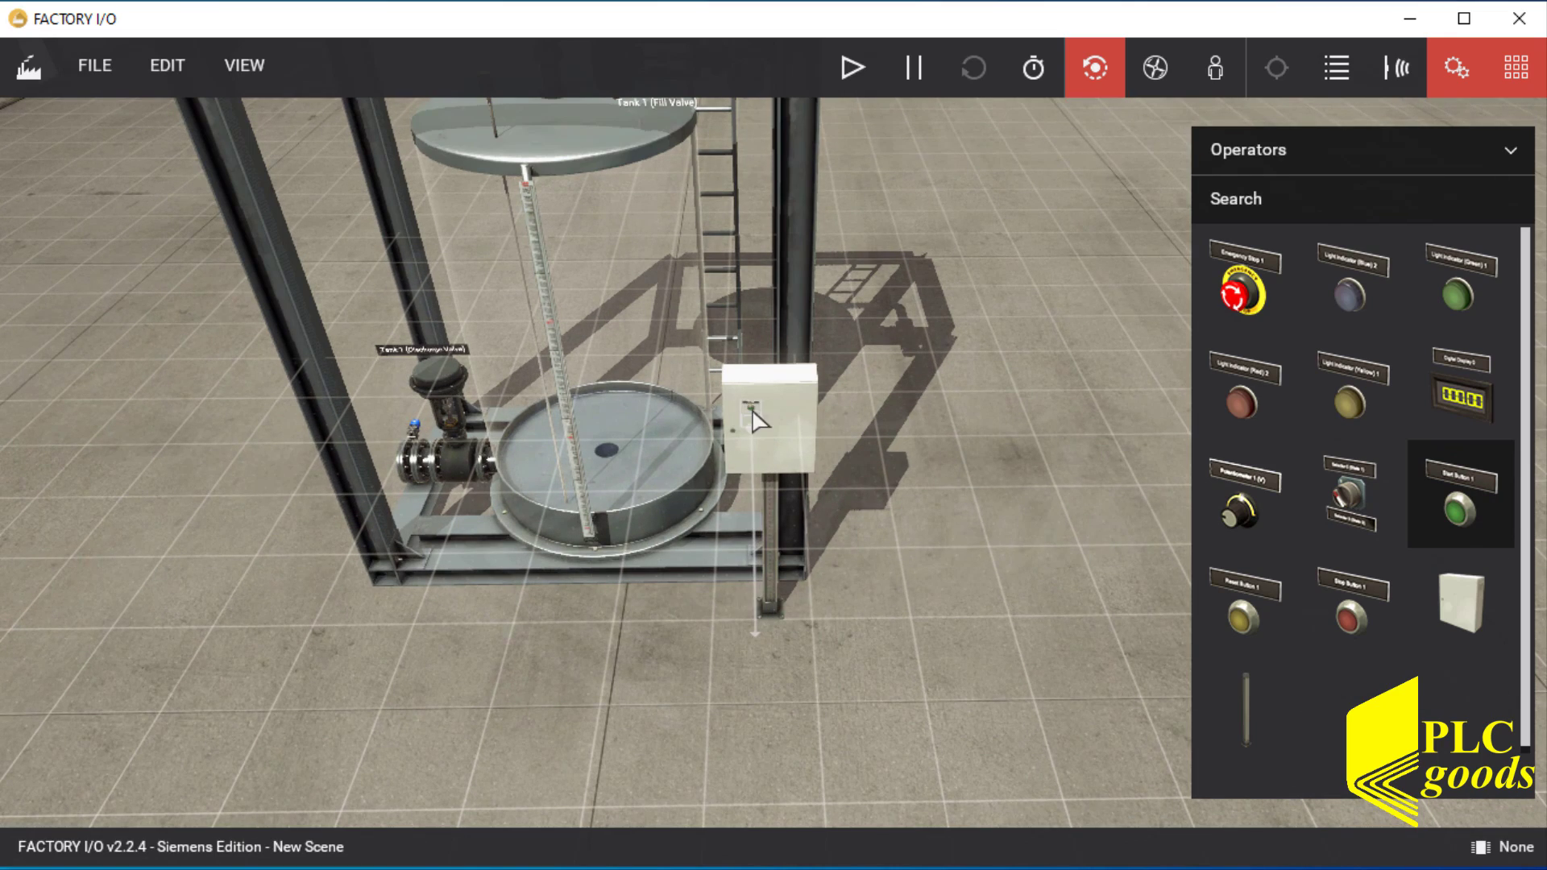
pyautogui.scroll(2, 754, 412)
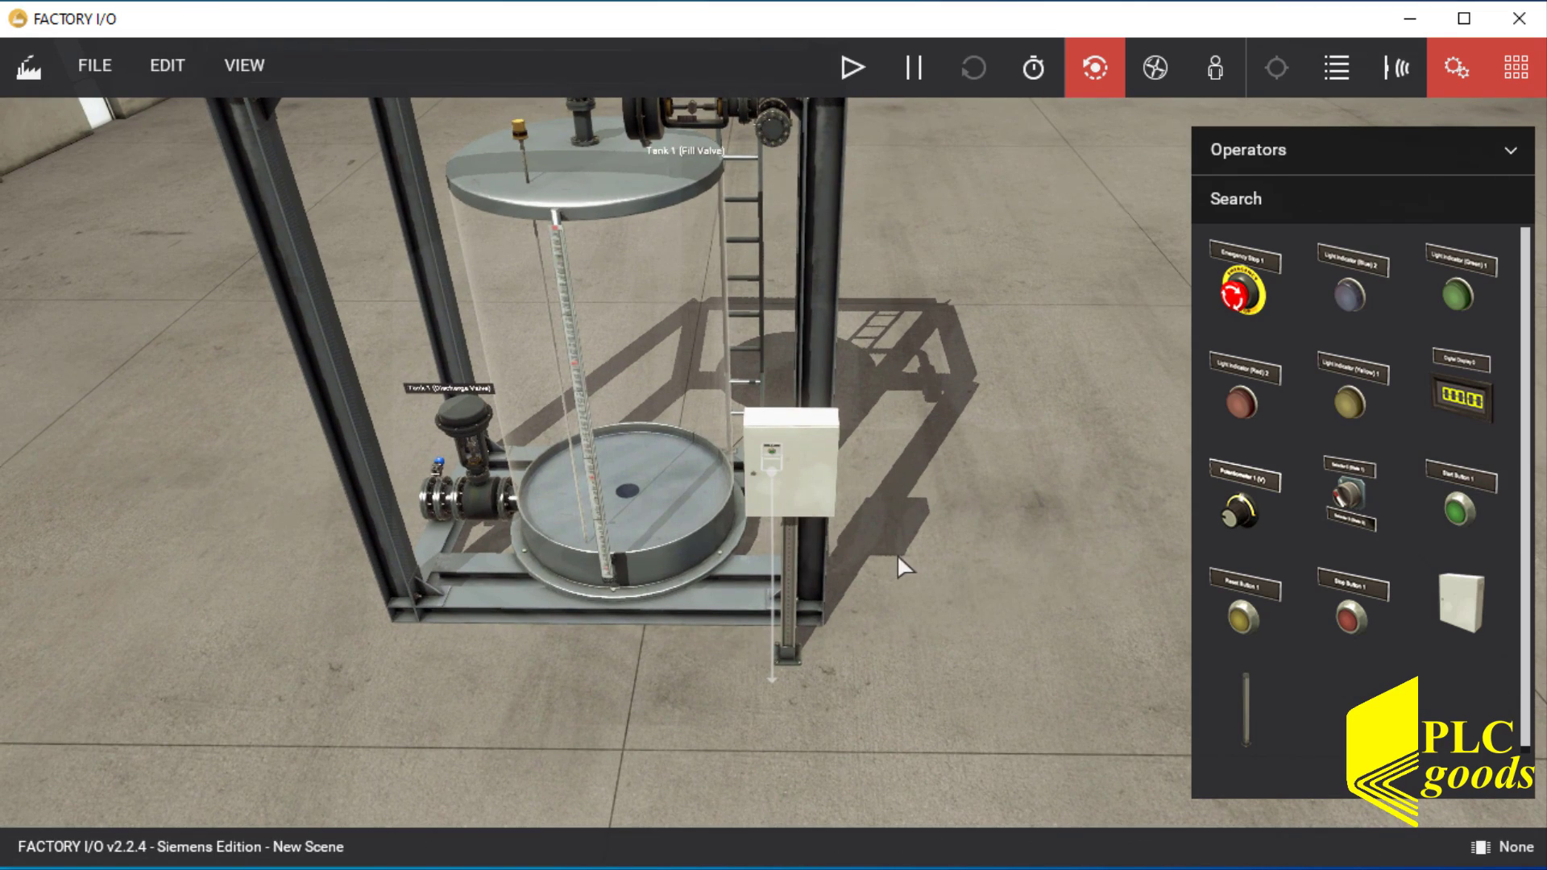
pyautogui.scroll(5, 896, 551)
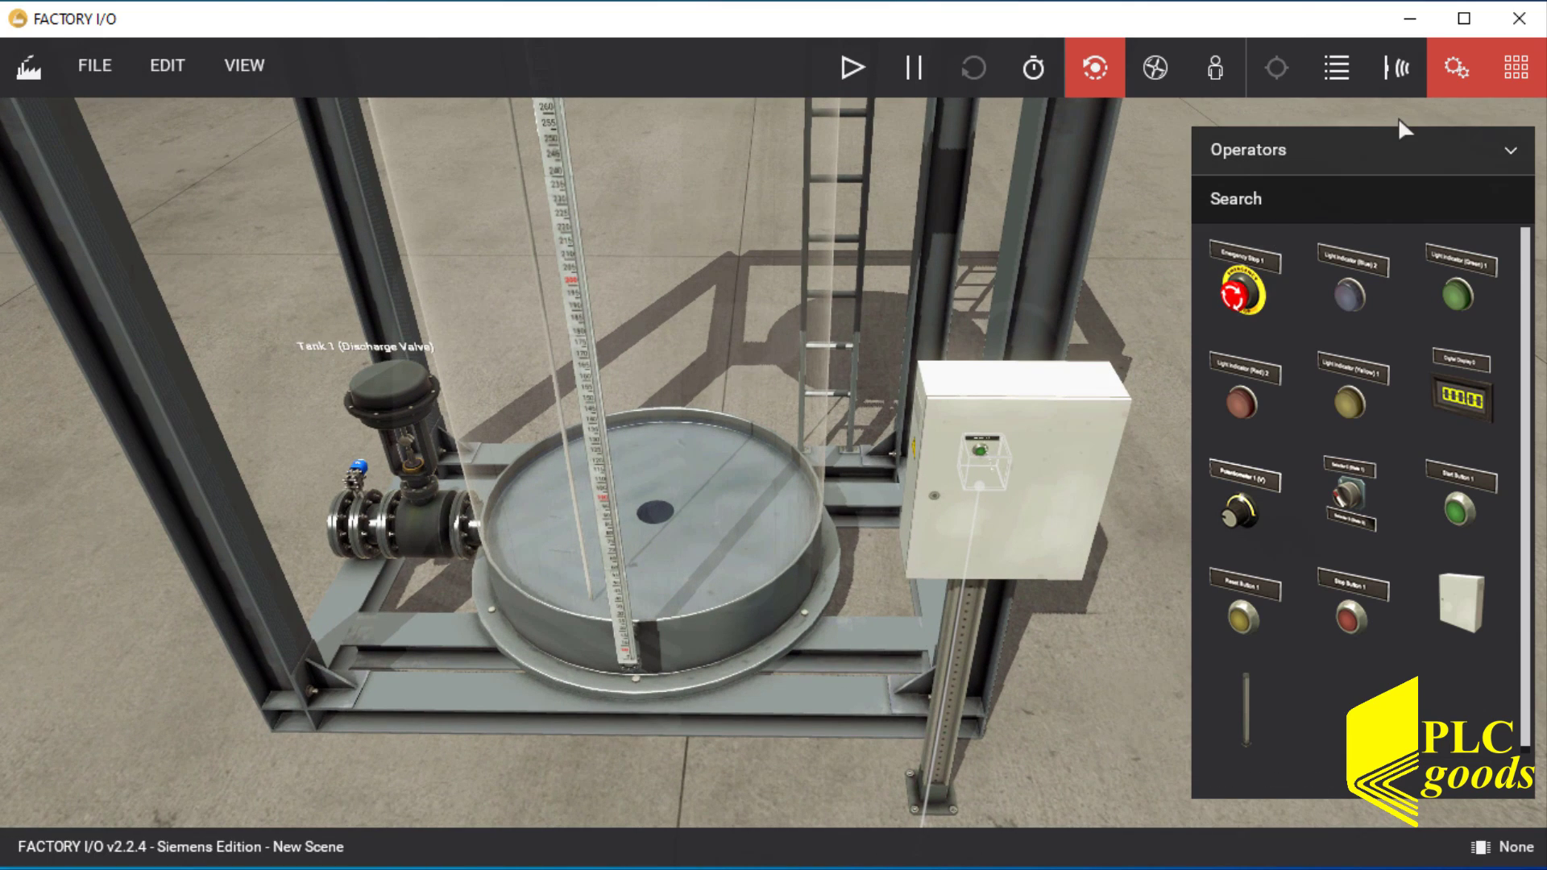
# Step: Show sensor tags and rename the switchboard's Start Button 1 tag to Start_Filling
pyautogui.click(1398, 69)
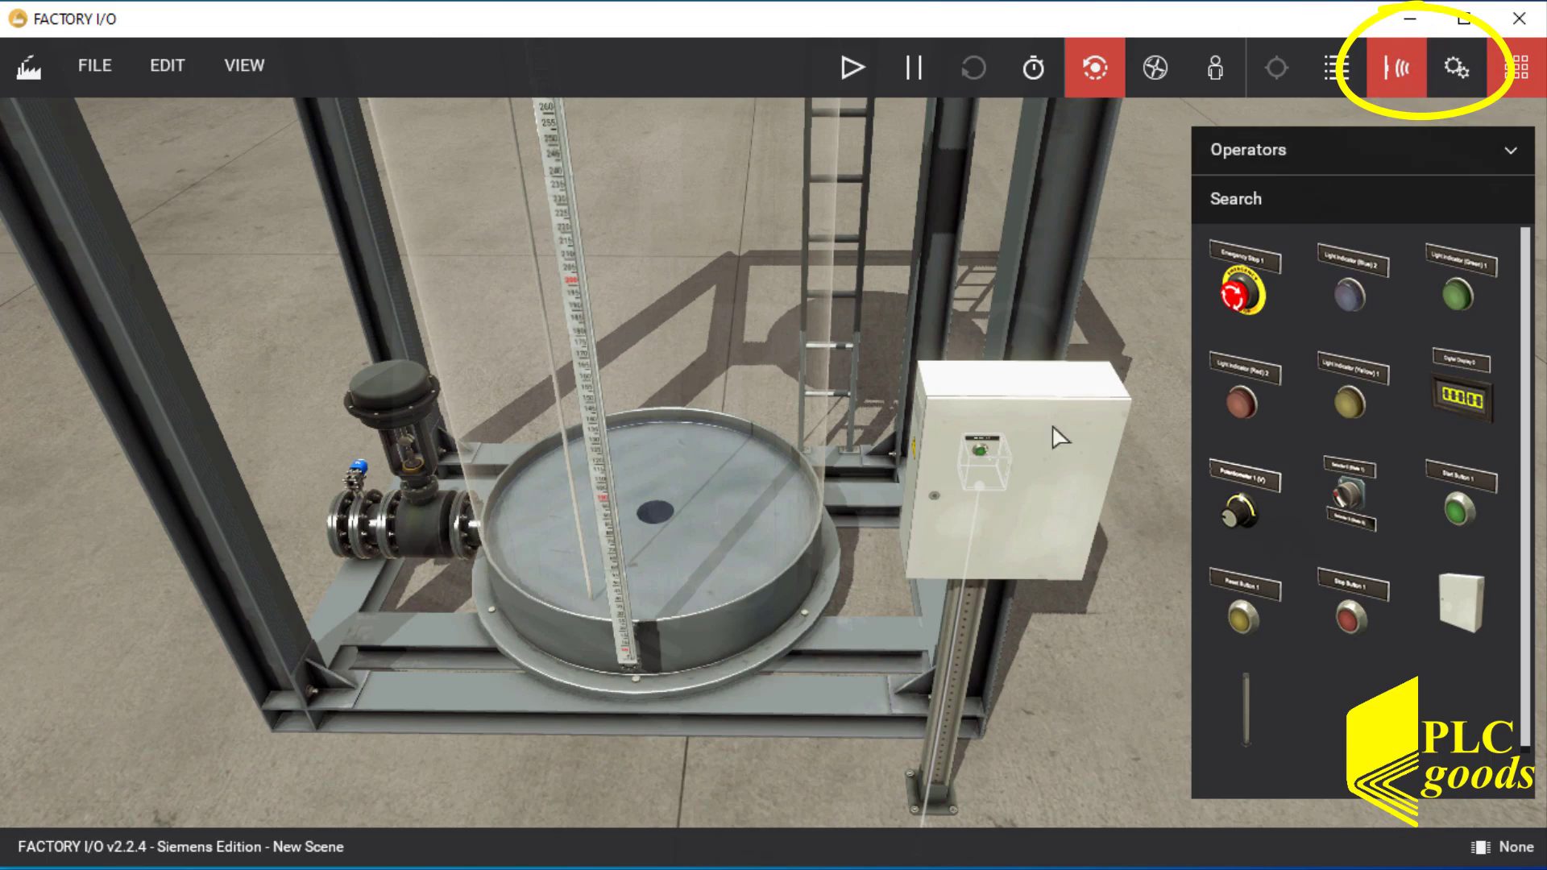
pyautogui.doubleClick(1014, 476)
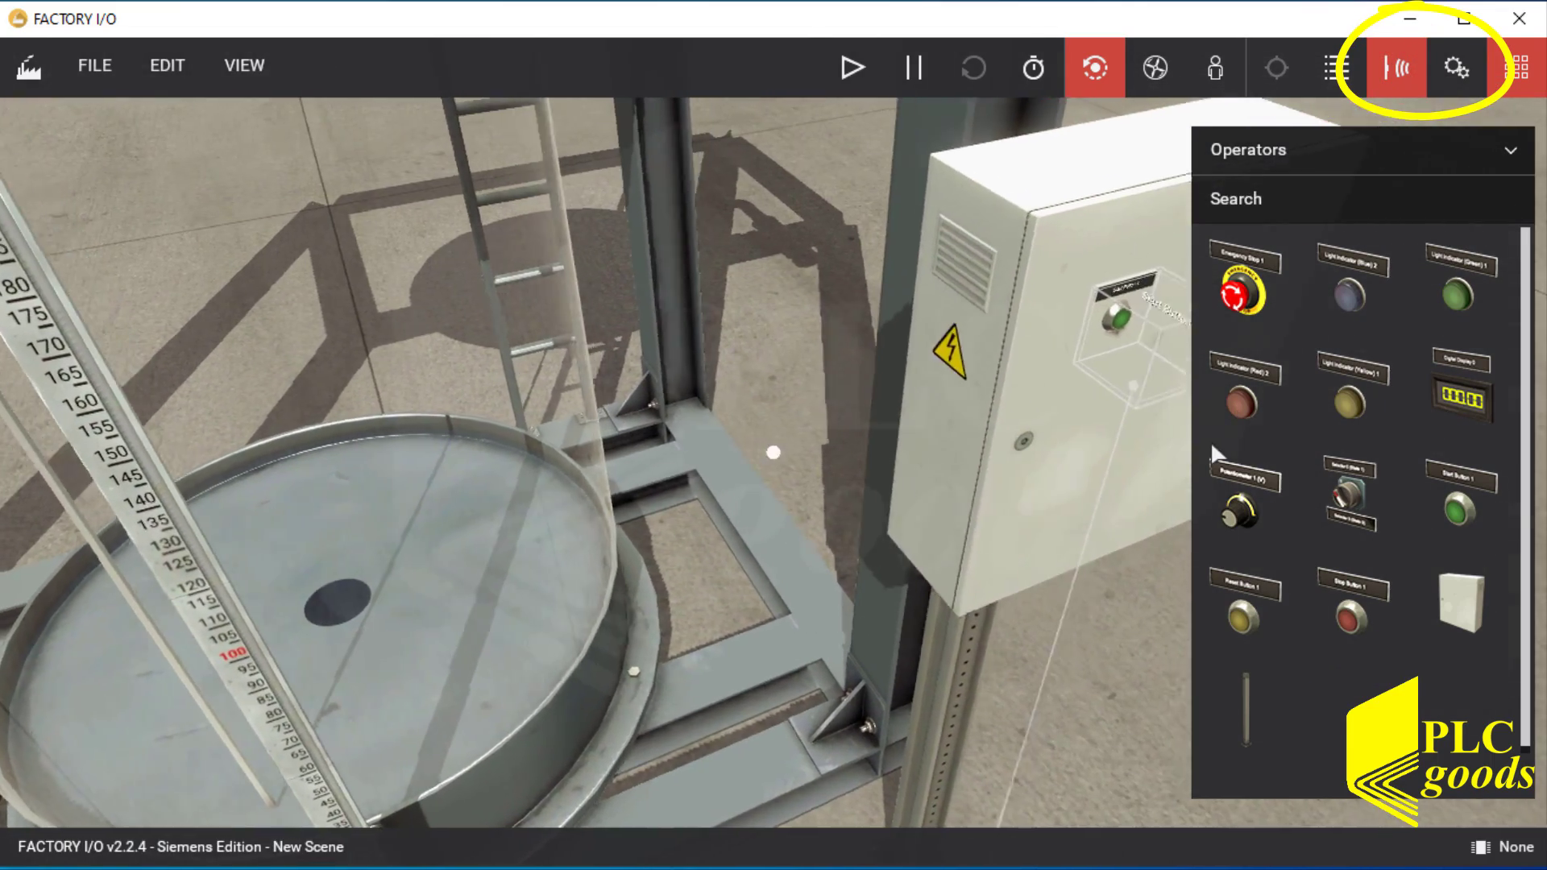
pyautogui.moveTo(1002, 249); pyautogui.dragTo(780, 387, button='right')
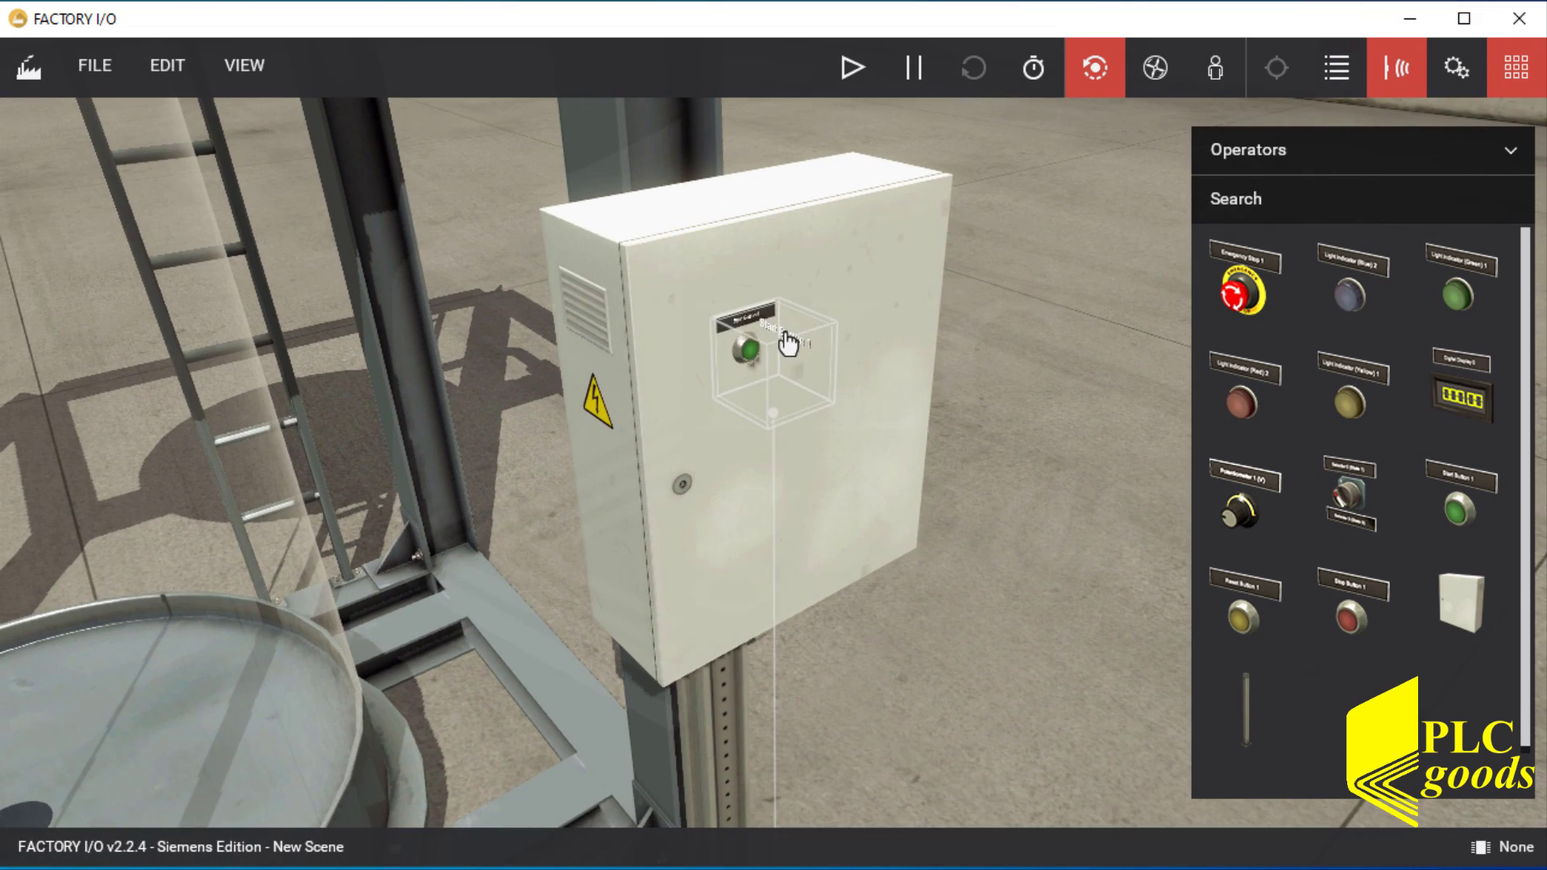
pyautogui.click(783, 387)
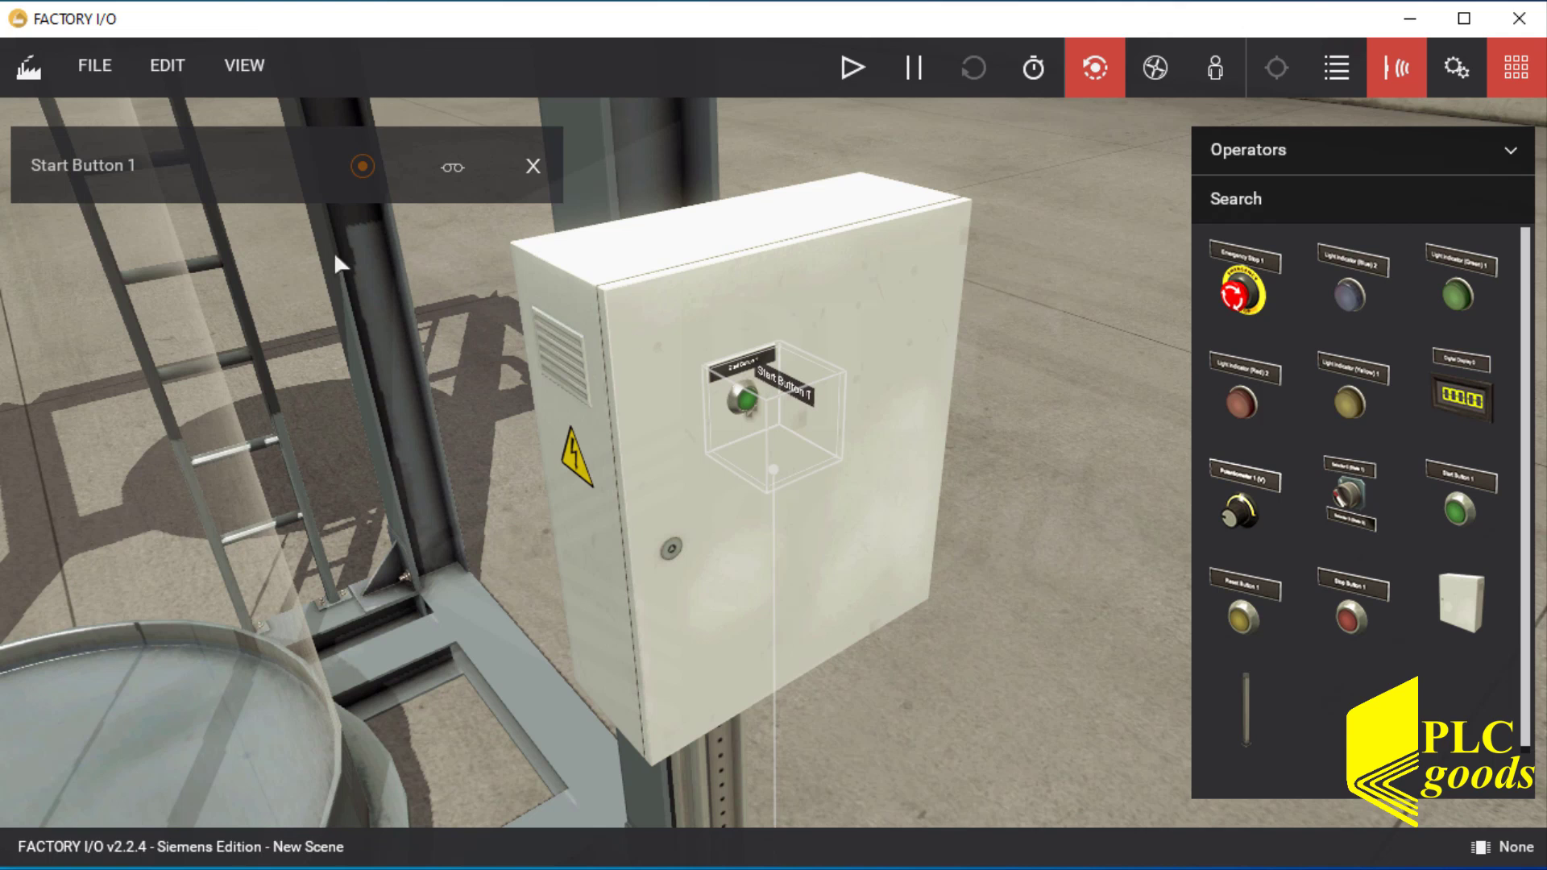
pyautogui.click(129, 165)
pyautogui.tripleClick(136, 165)
pyautogui.write('Start_Filling')
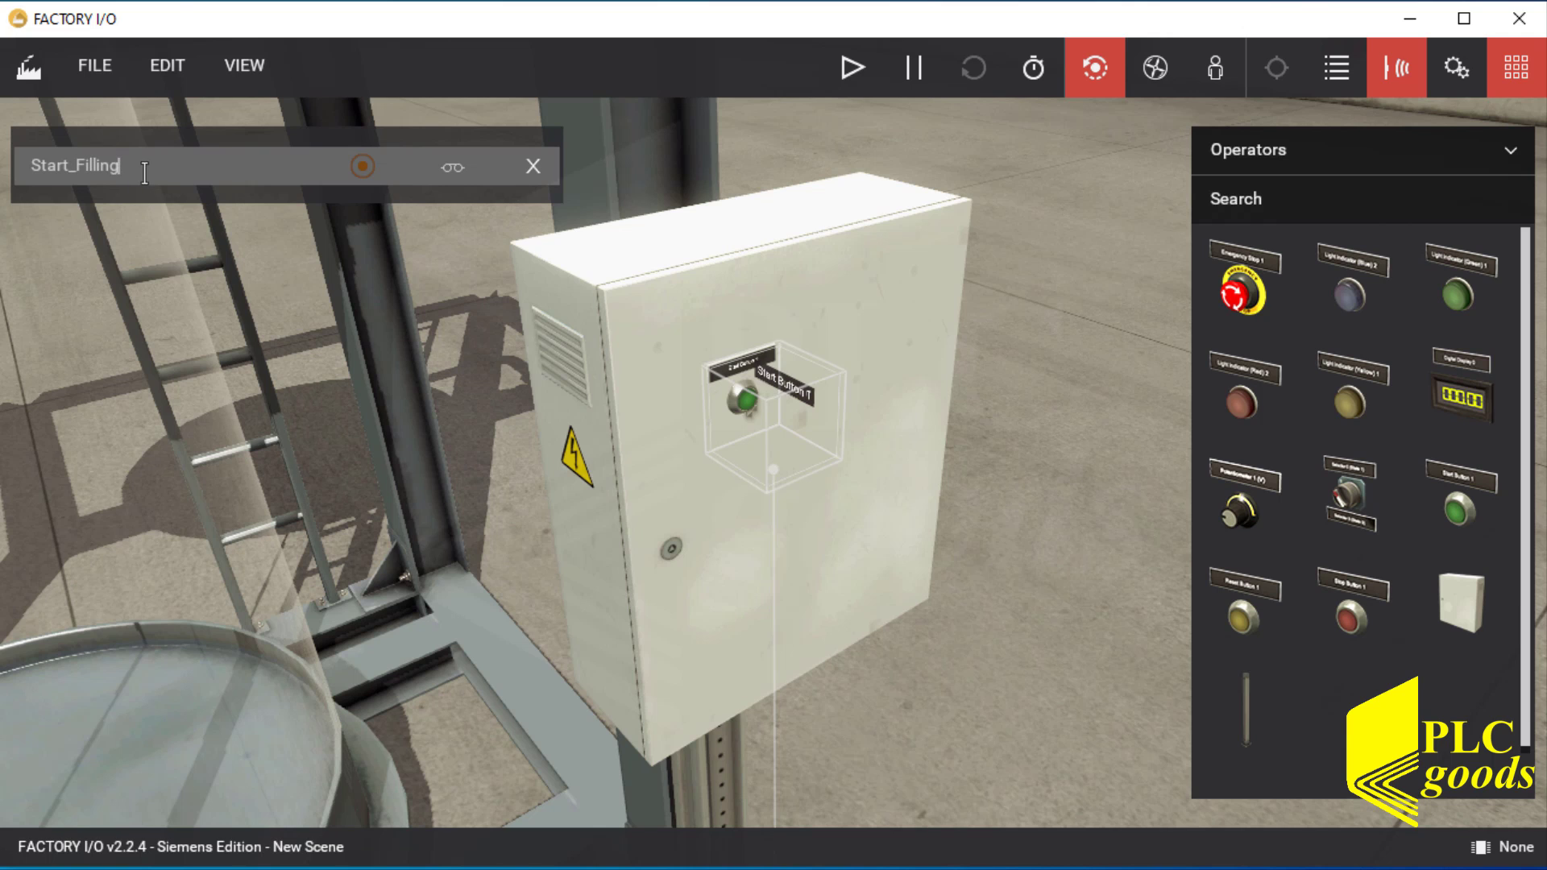
pyautogui.click(846, 553)
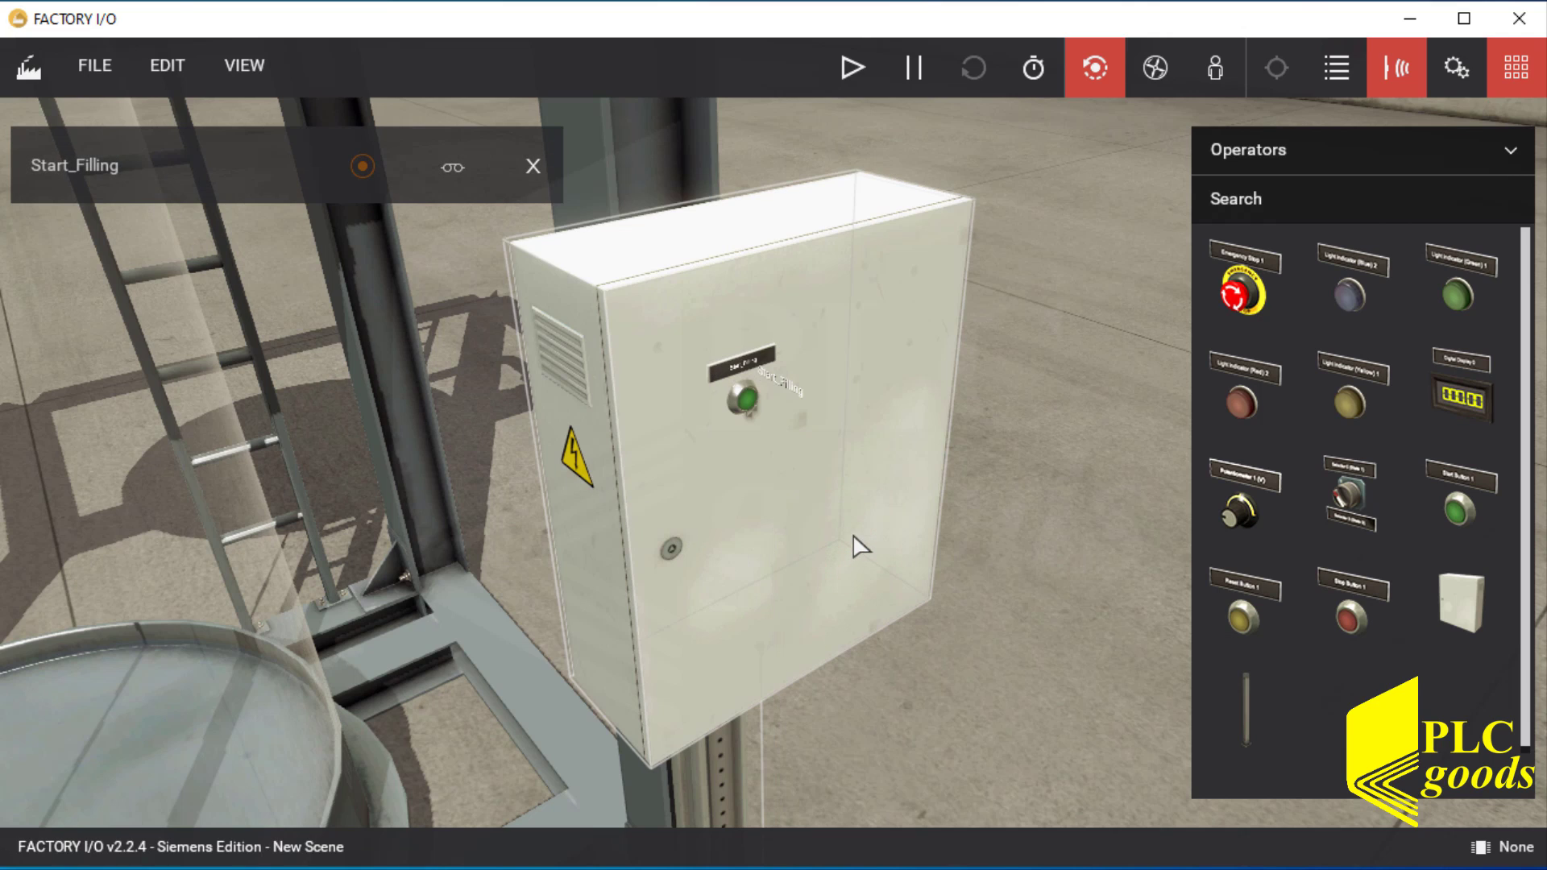
pyautogui.scroll(-6, 883, 446)
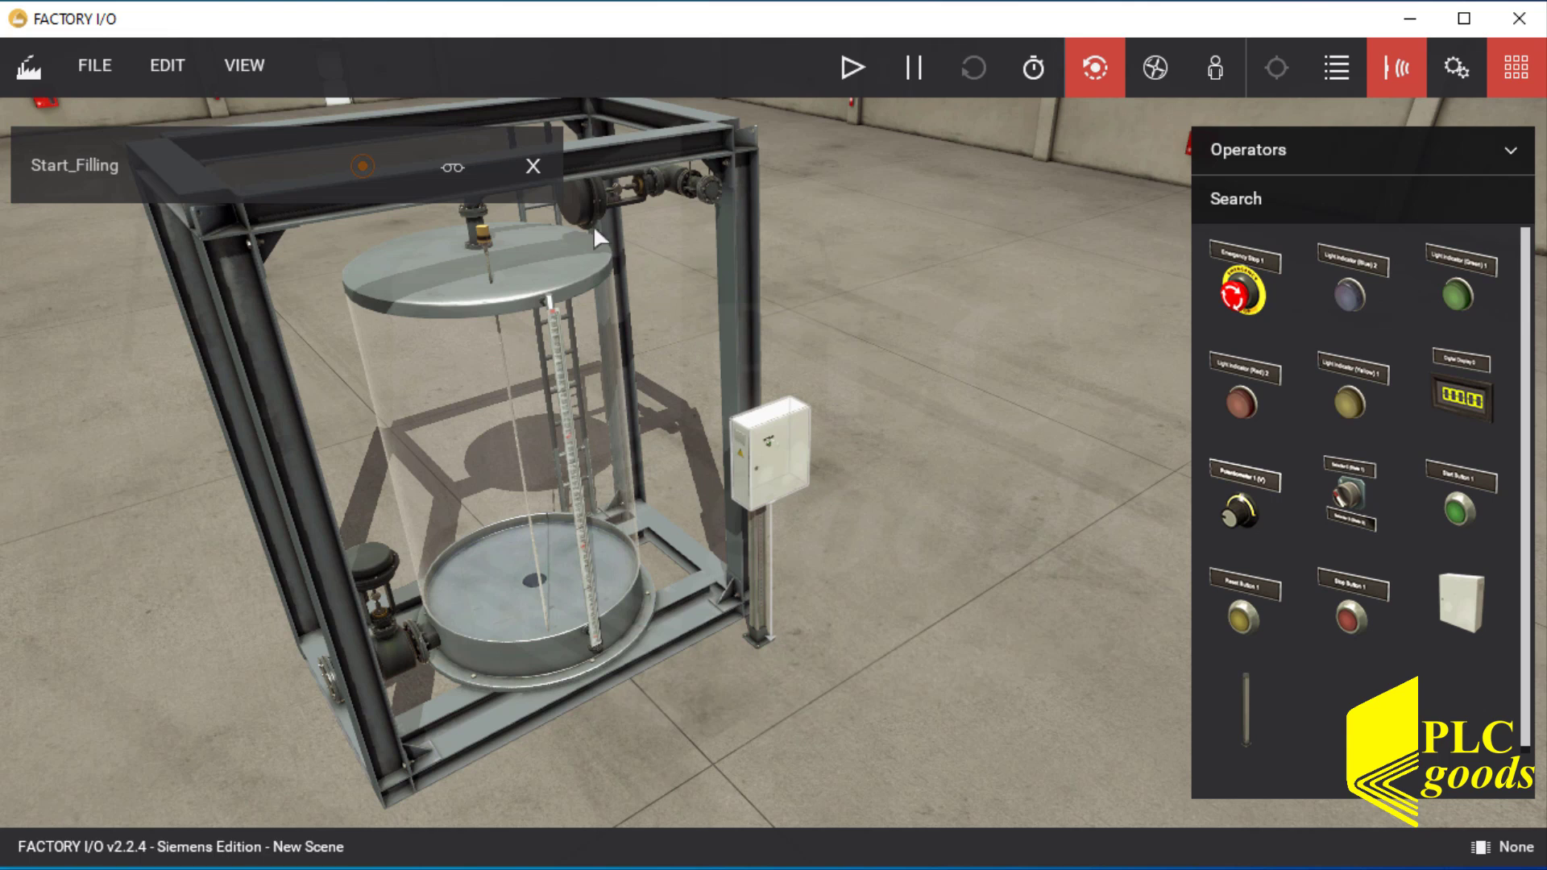
# Step: Close the tag panel, go to File > Drivers and expand the driver list
pyautogui.click(537, 165)
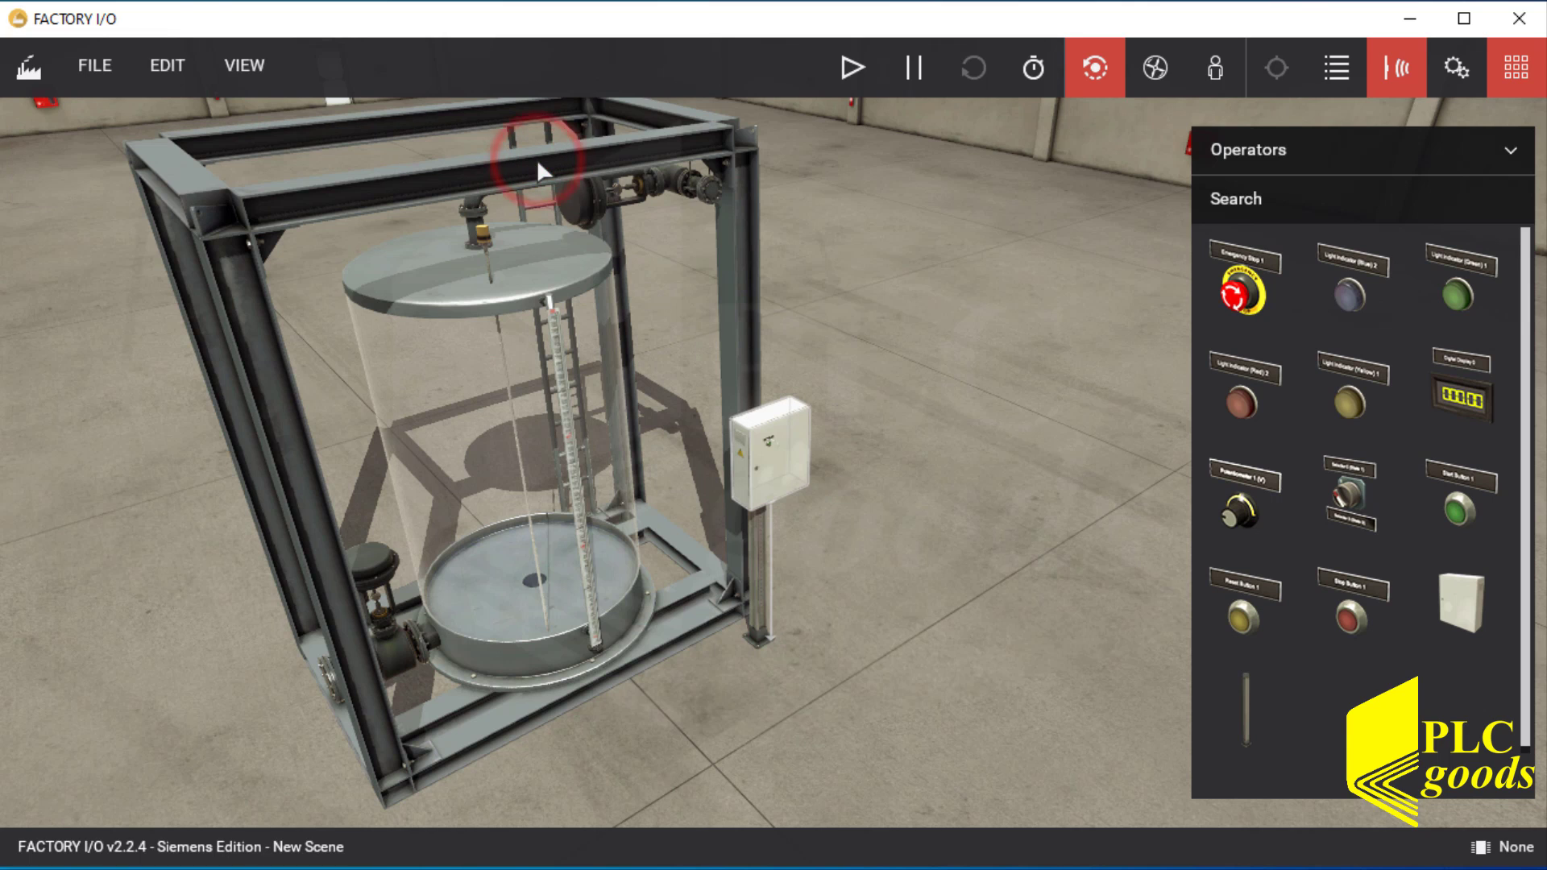
pyautogui.click(89, 72)
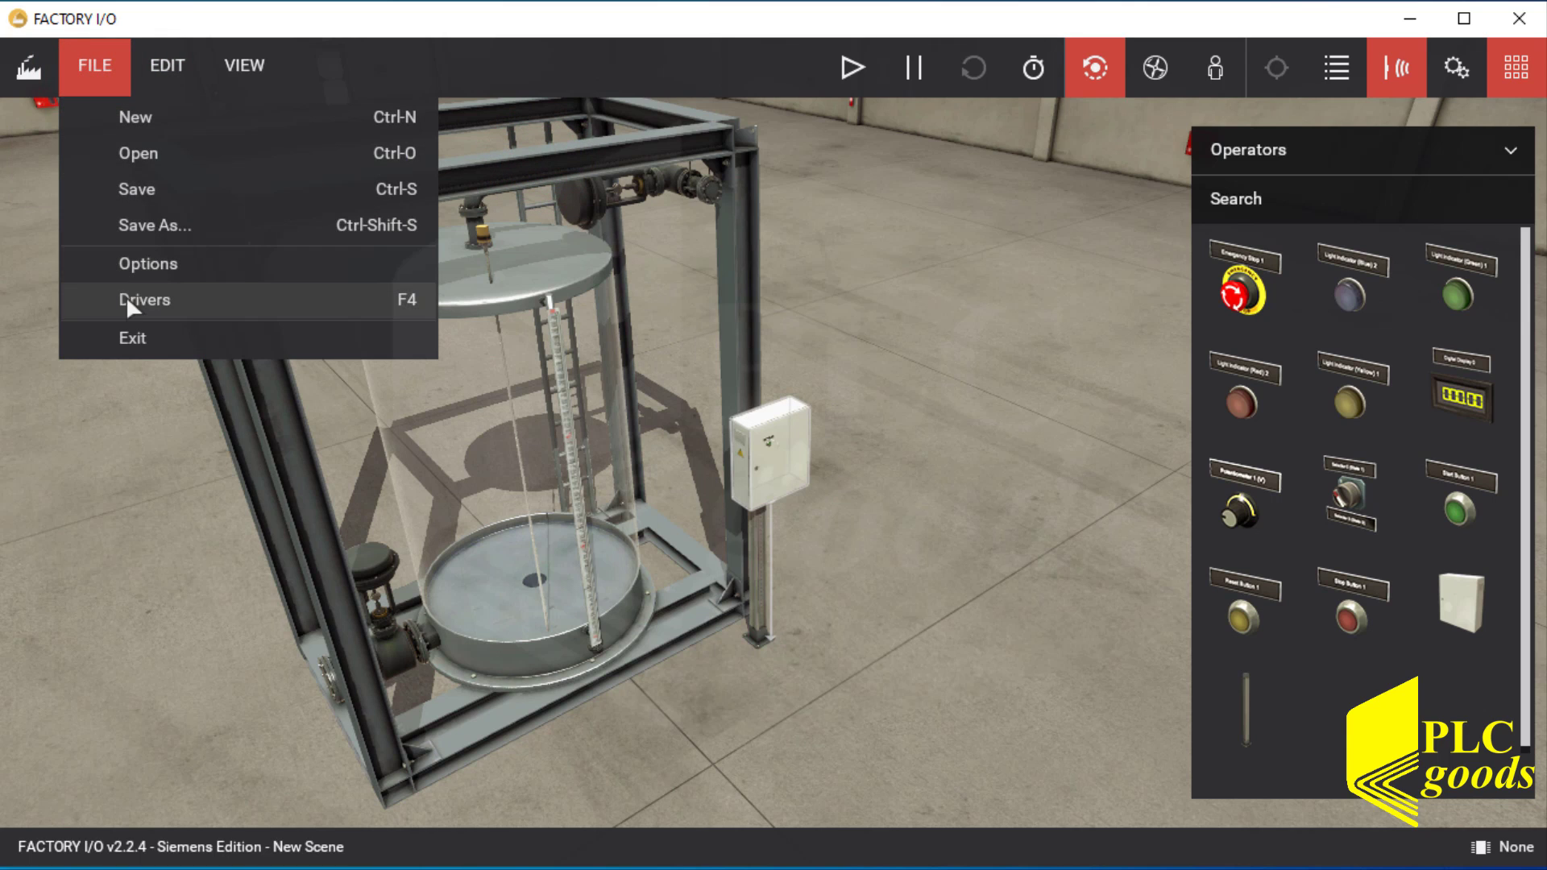
pyautogui.click(153, 296)
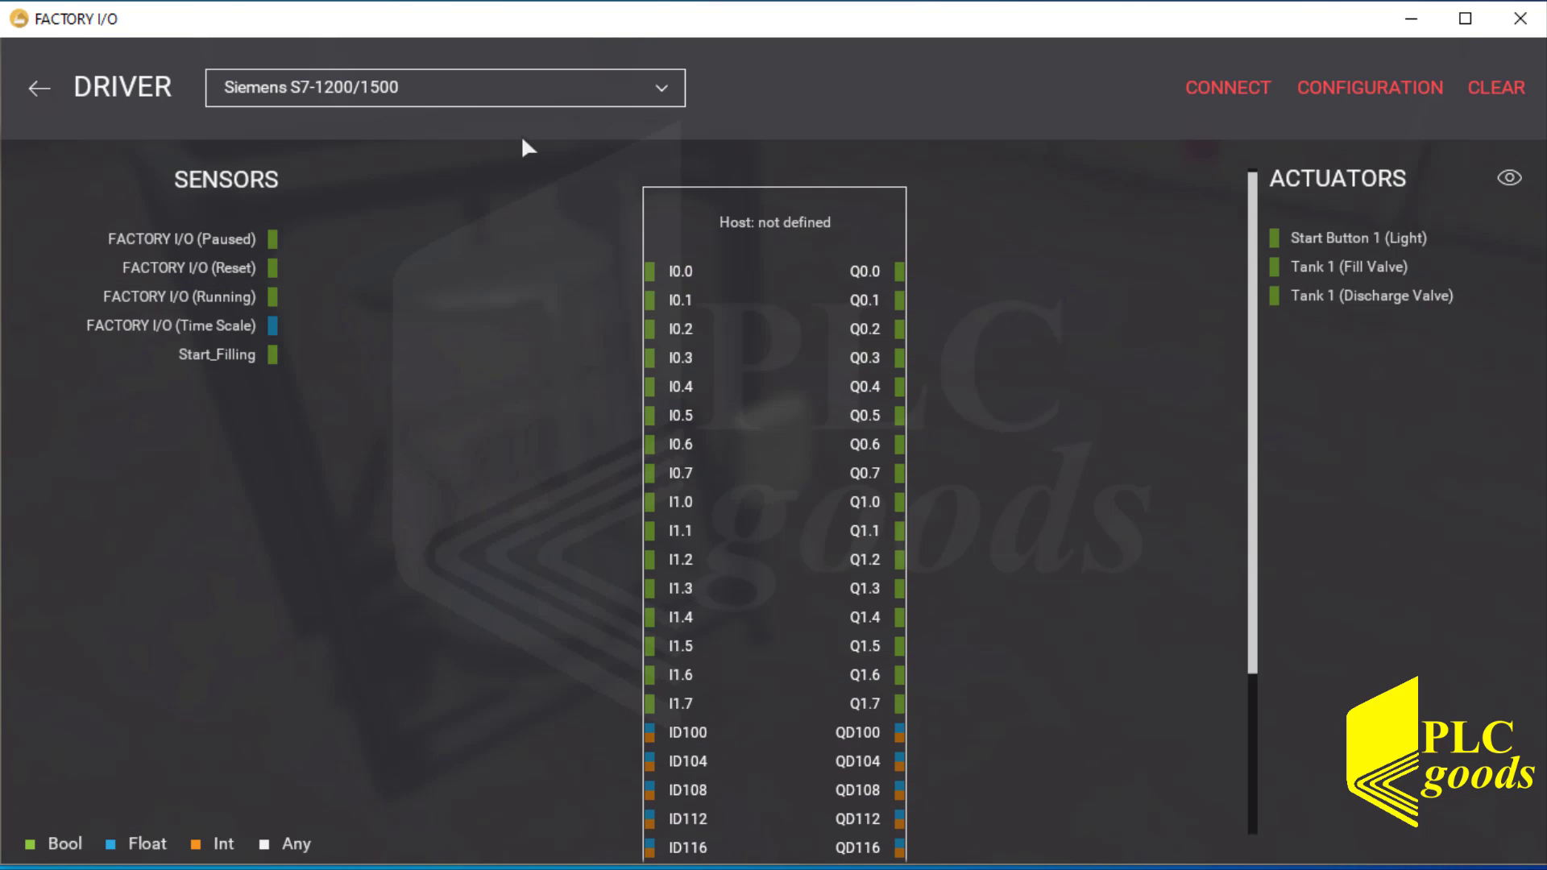
pyautogui.click(679, 86)
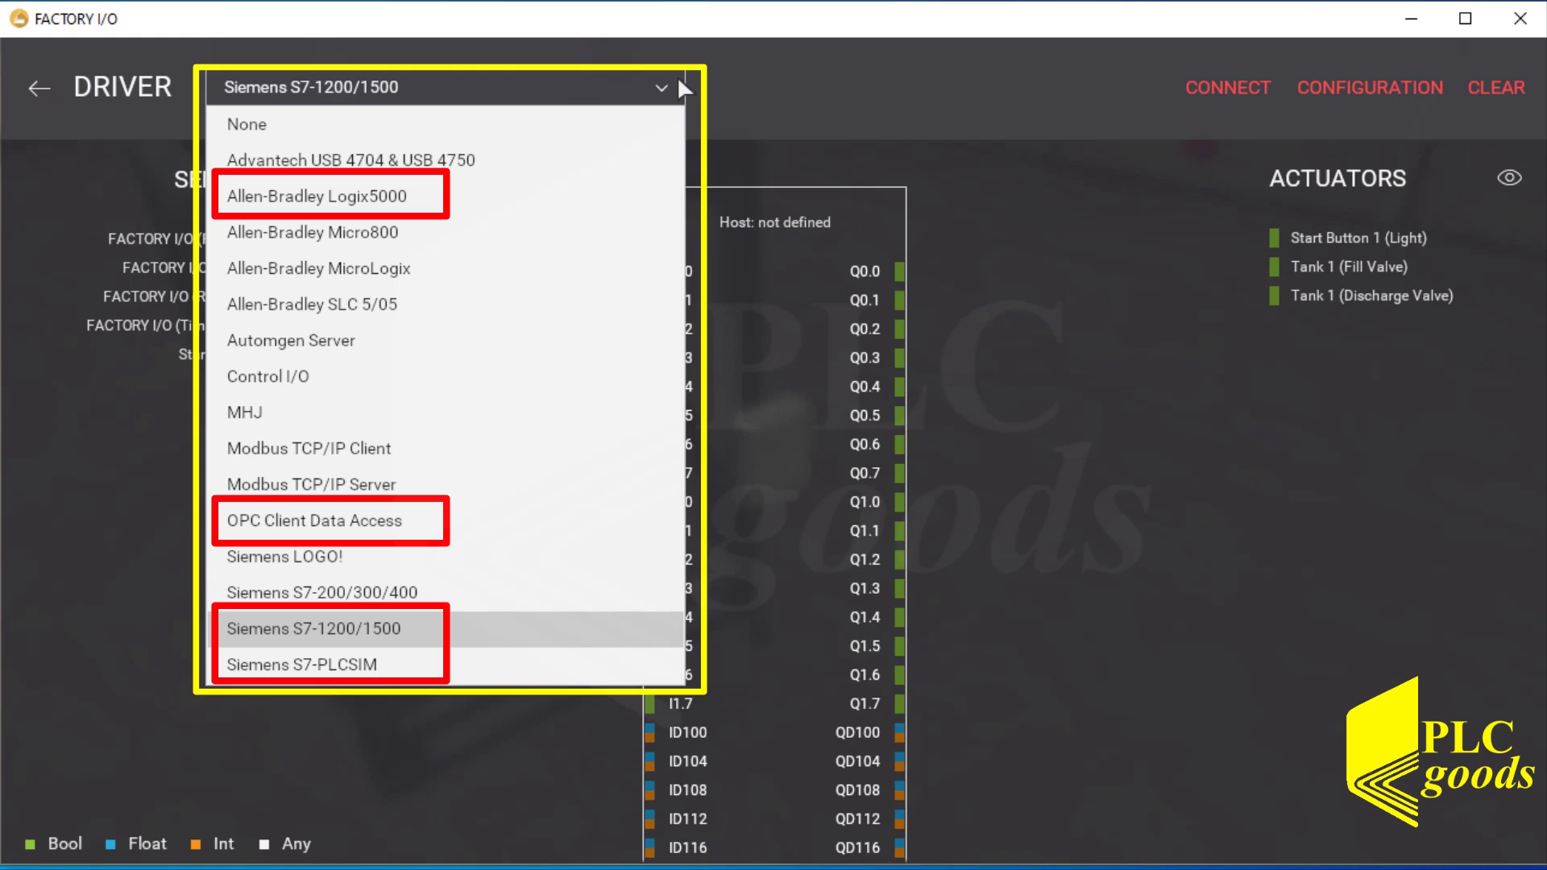
# Step: Select Control I/O as the driver and shift its editor window slightly left
pyautogui.click(271, 379)
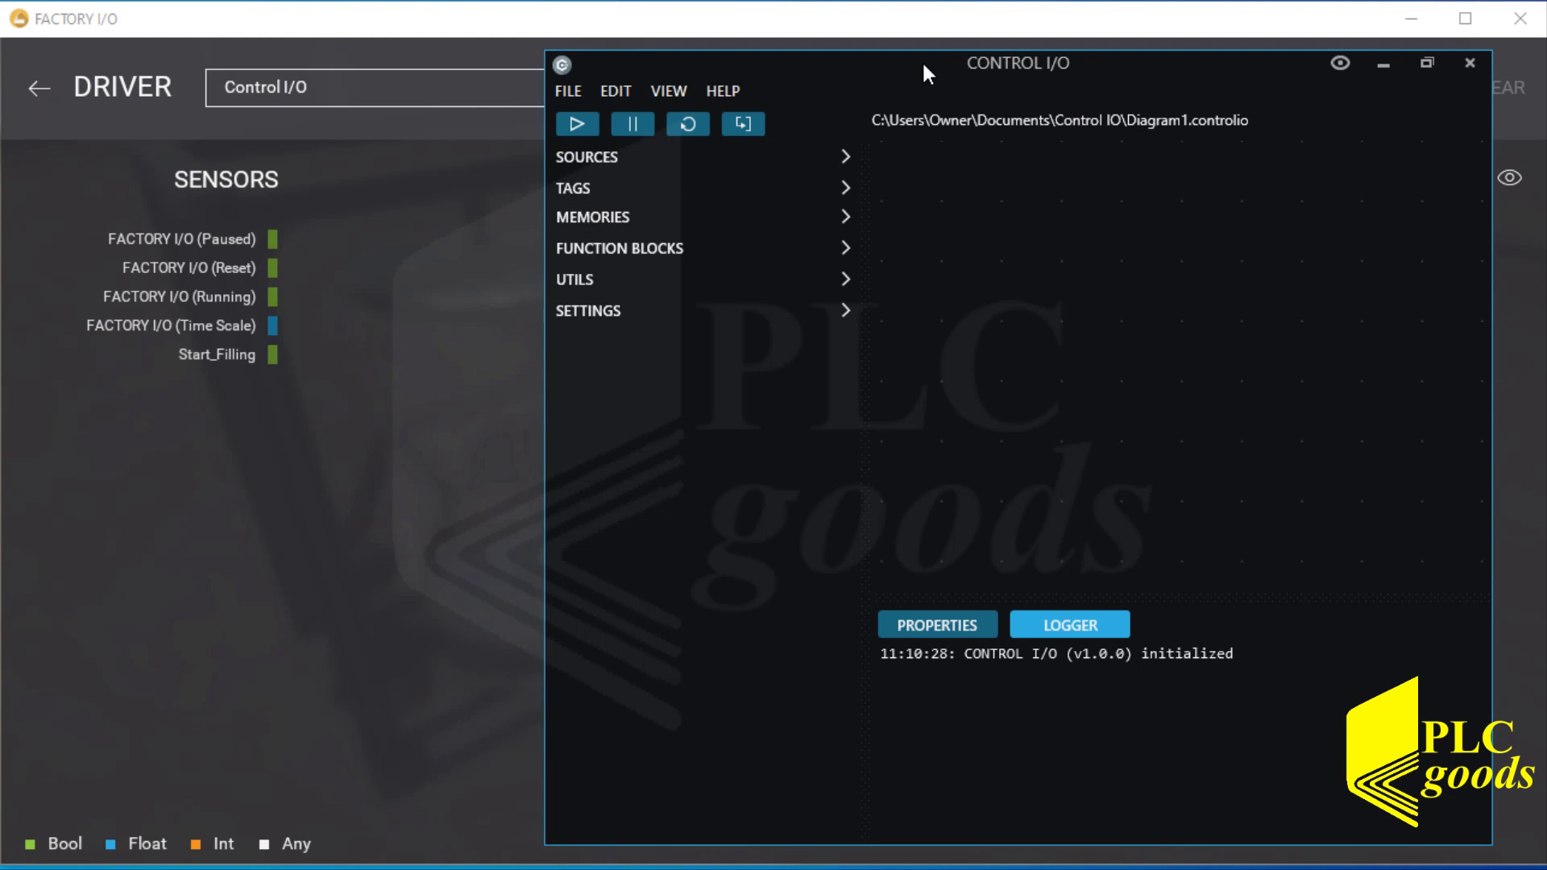
pyautogui.moveTo(923, 66); pyautogui.dragTo(838, 66)
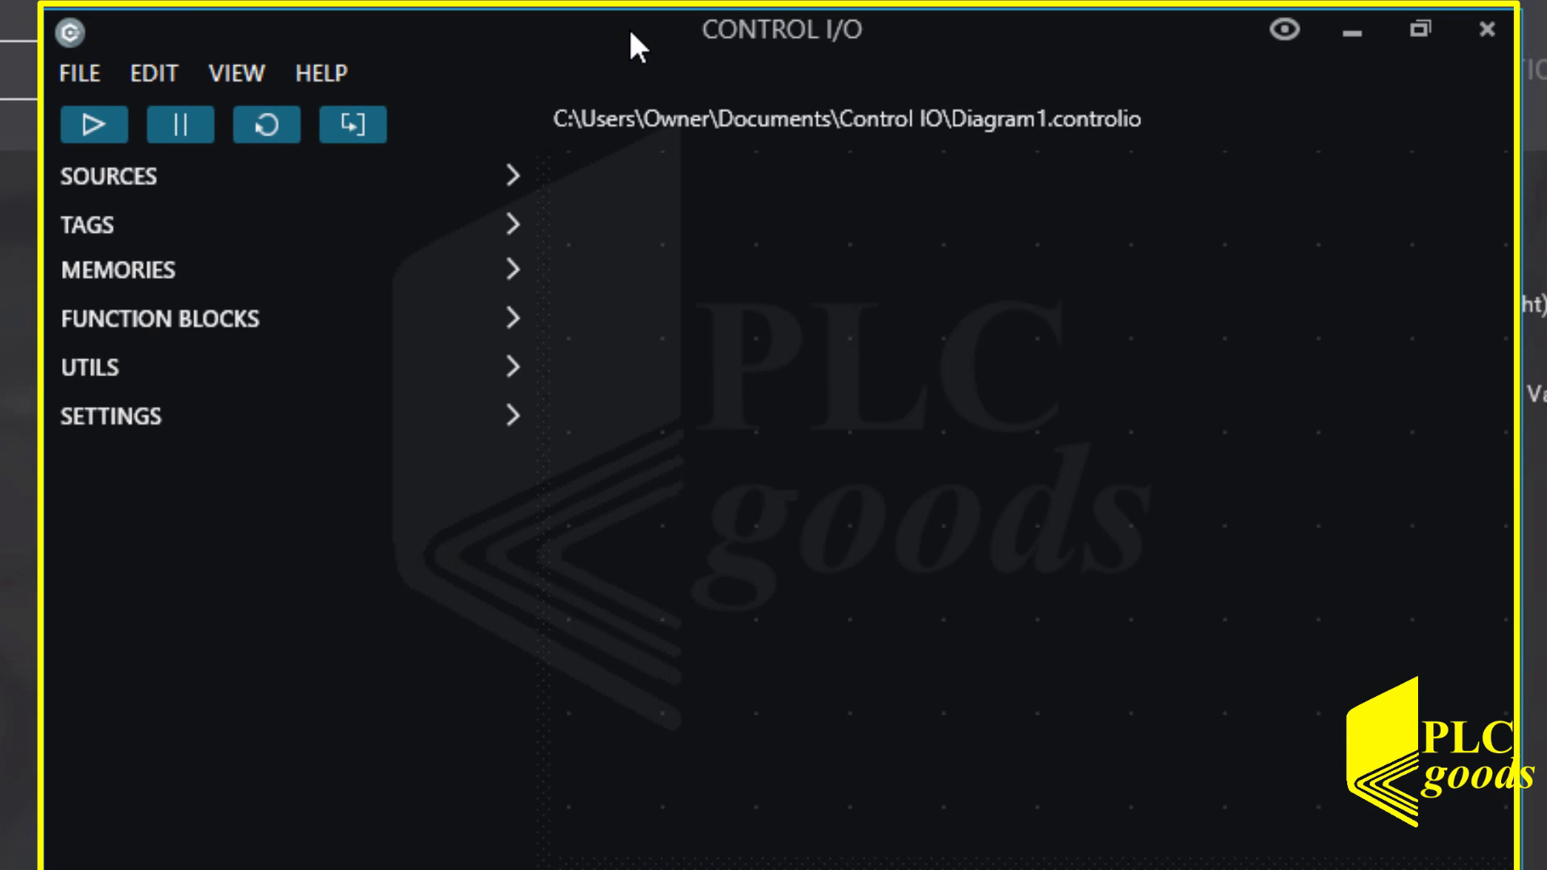
# Step: Place a BOOL switch source and wire it to a Start Button 1 (Light) tag block
pyautogui.click(509, 177)
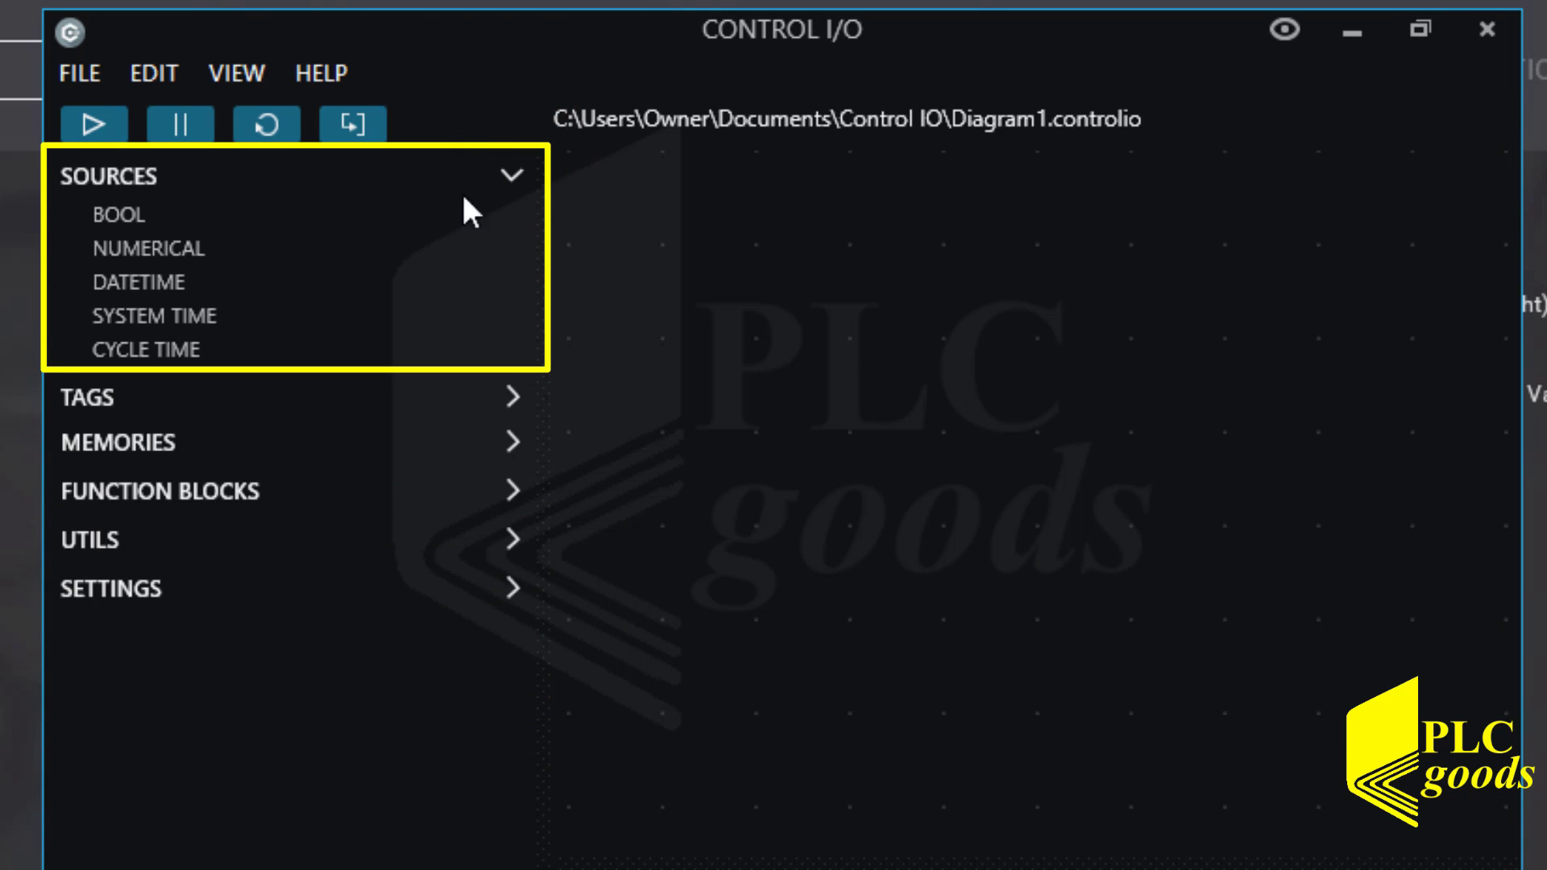
pyautogui.moveTo(116, 211); pyautogui.dragTo(704, 327)
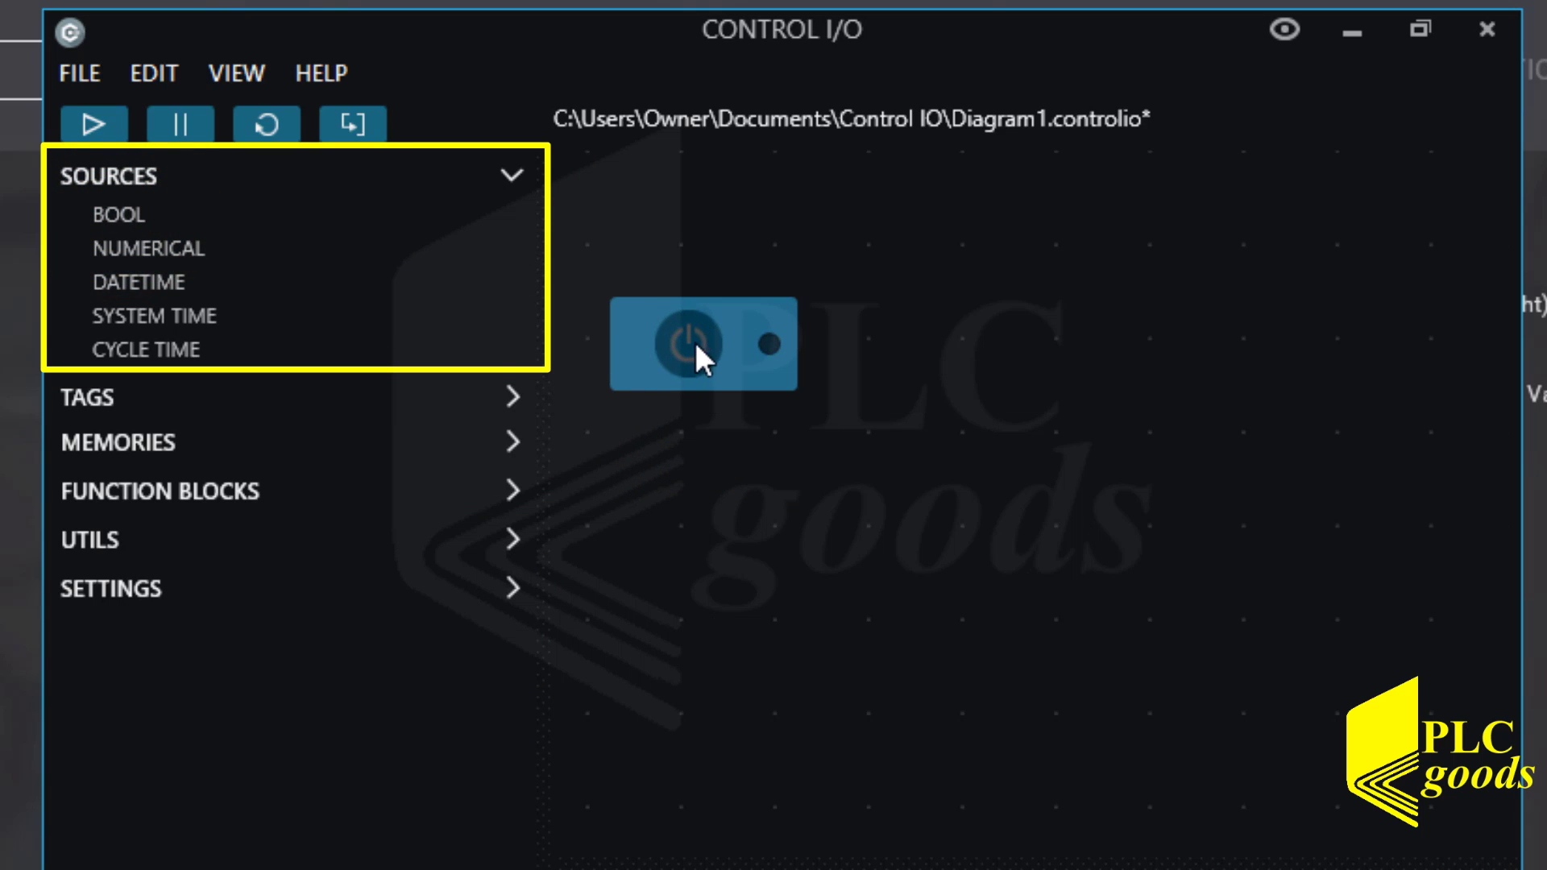
pyautogui.click(507, 394)
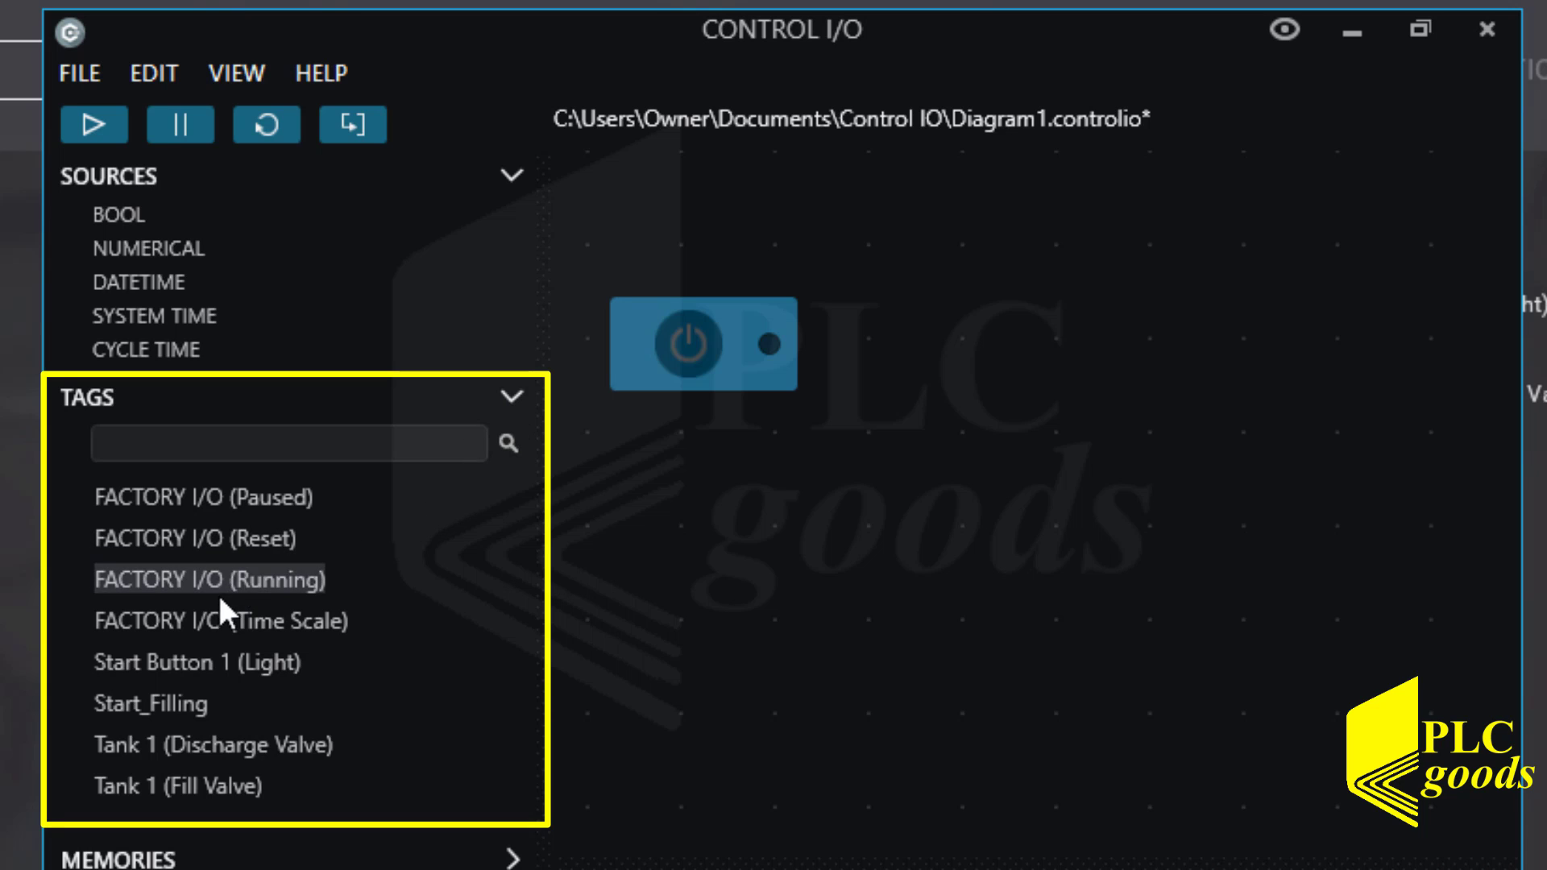
pyautogui.moveTo(169, 662); pyautogui.dragTo(1152, 340)
pyautogui.moveTo(896, 344); pyautogui.dragTo(1081, 343)
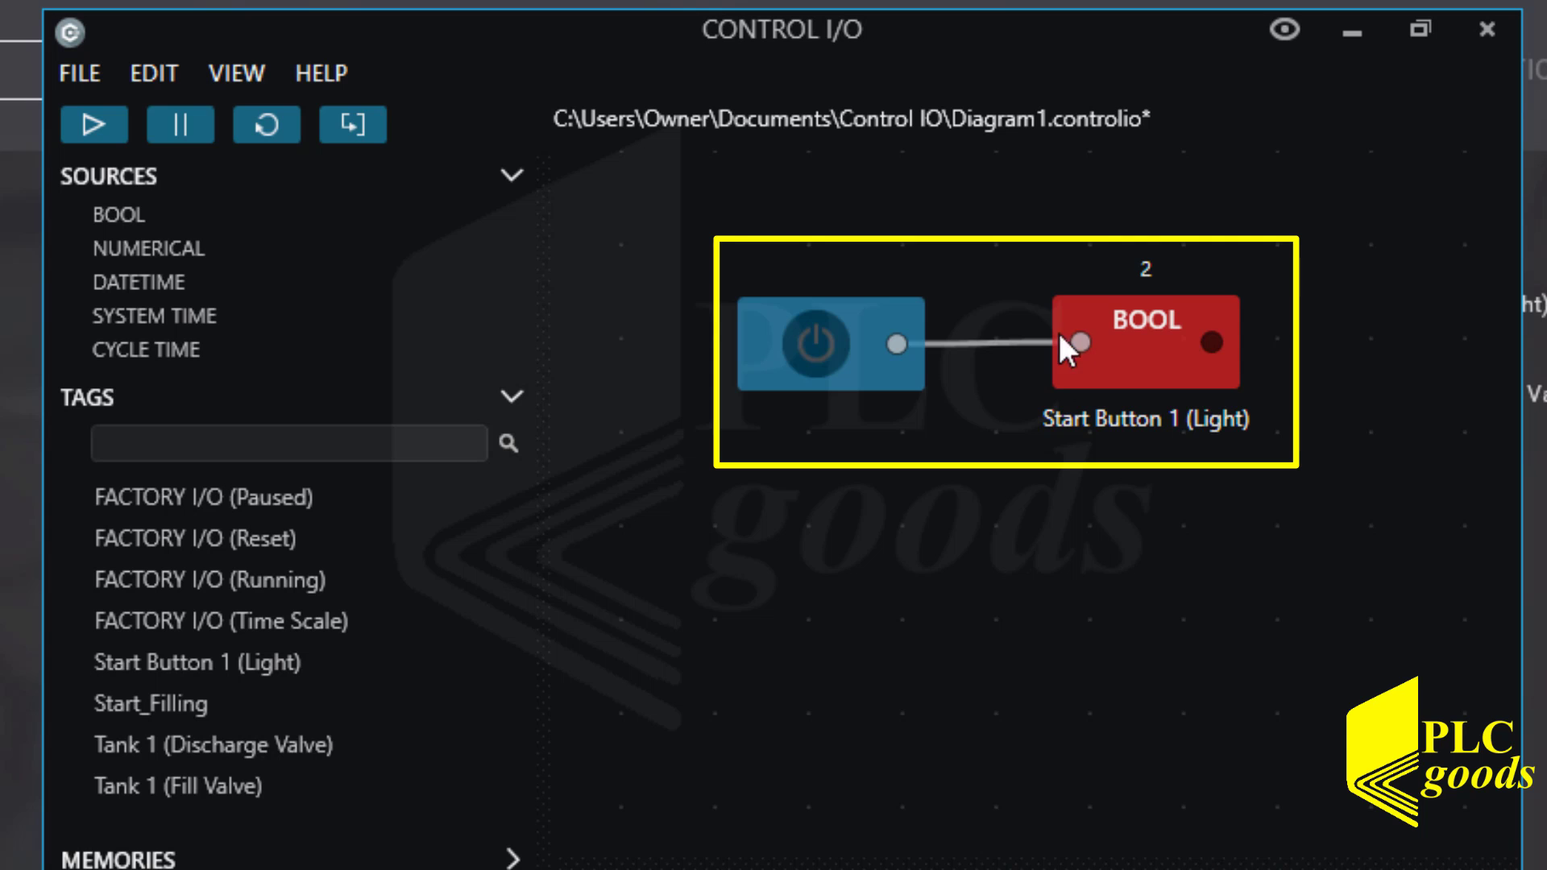
# Step: Run the diagram, then view the electrical box close up in the 3-D scene before returning to Control I/O
pyautogui.click(93, 124)
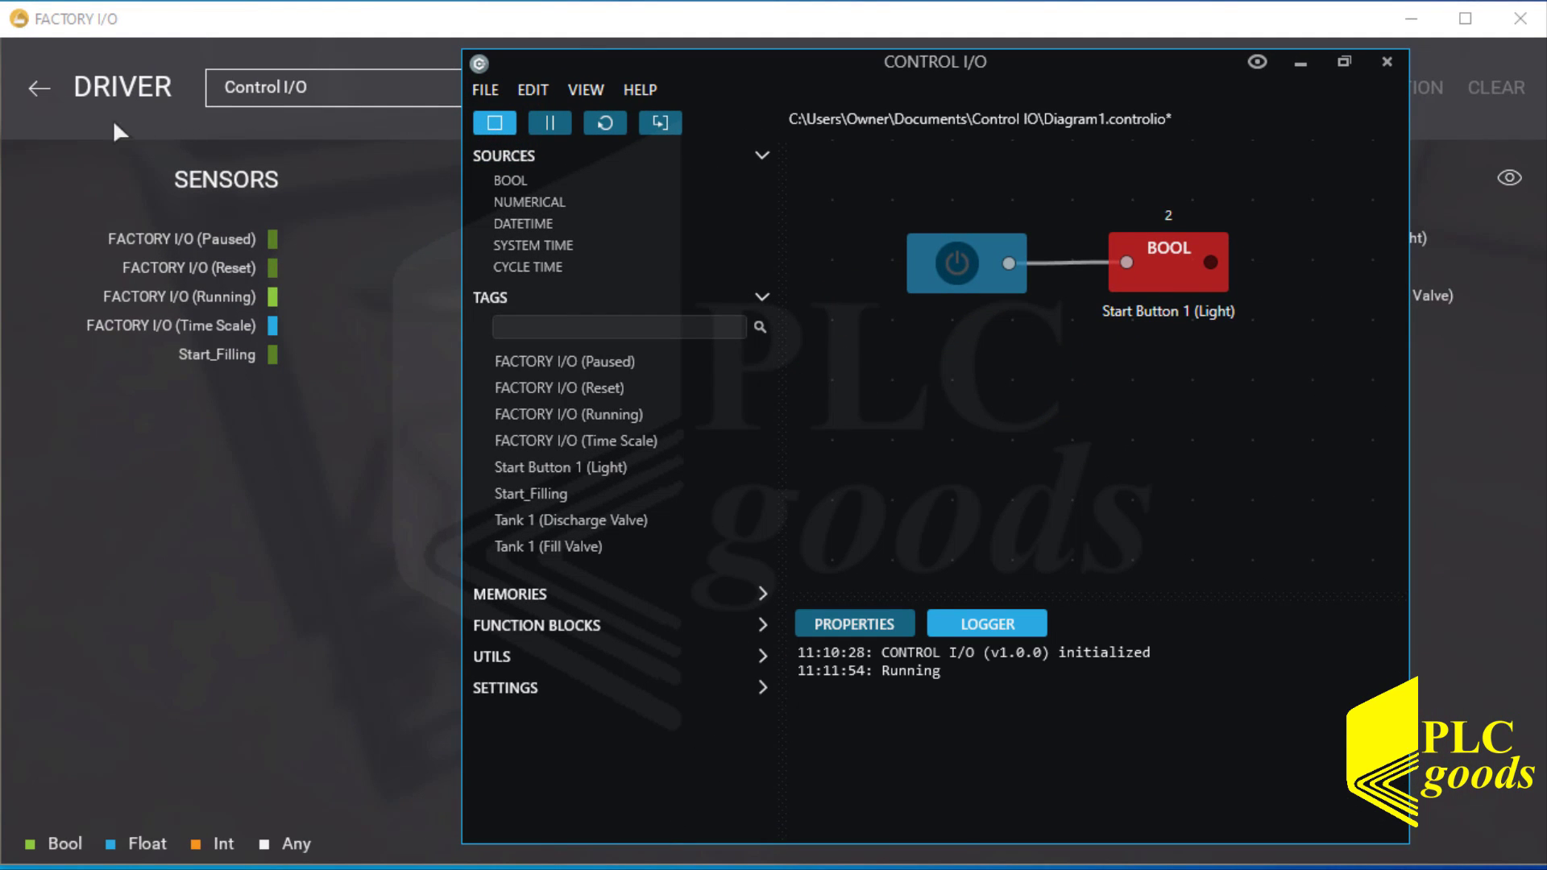
pyautogui.click(27, 83)
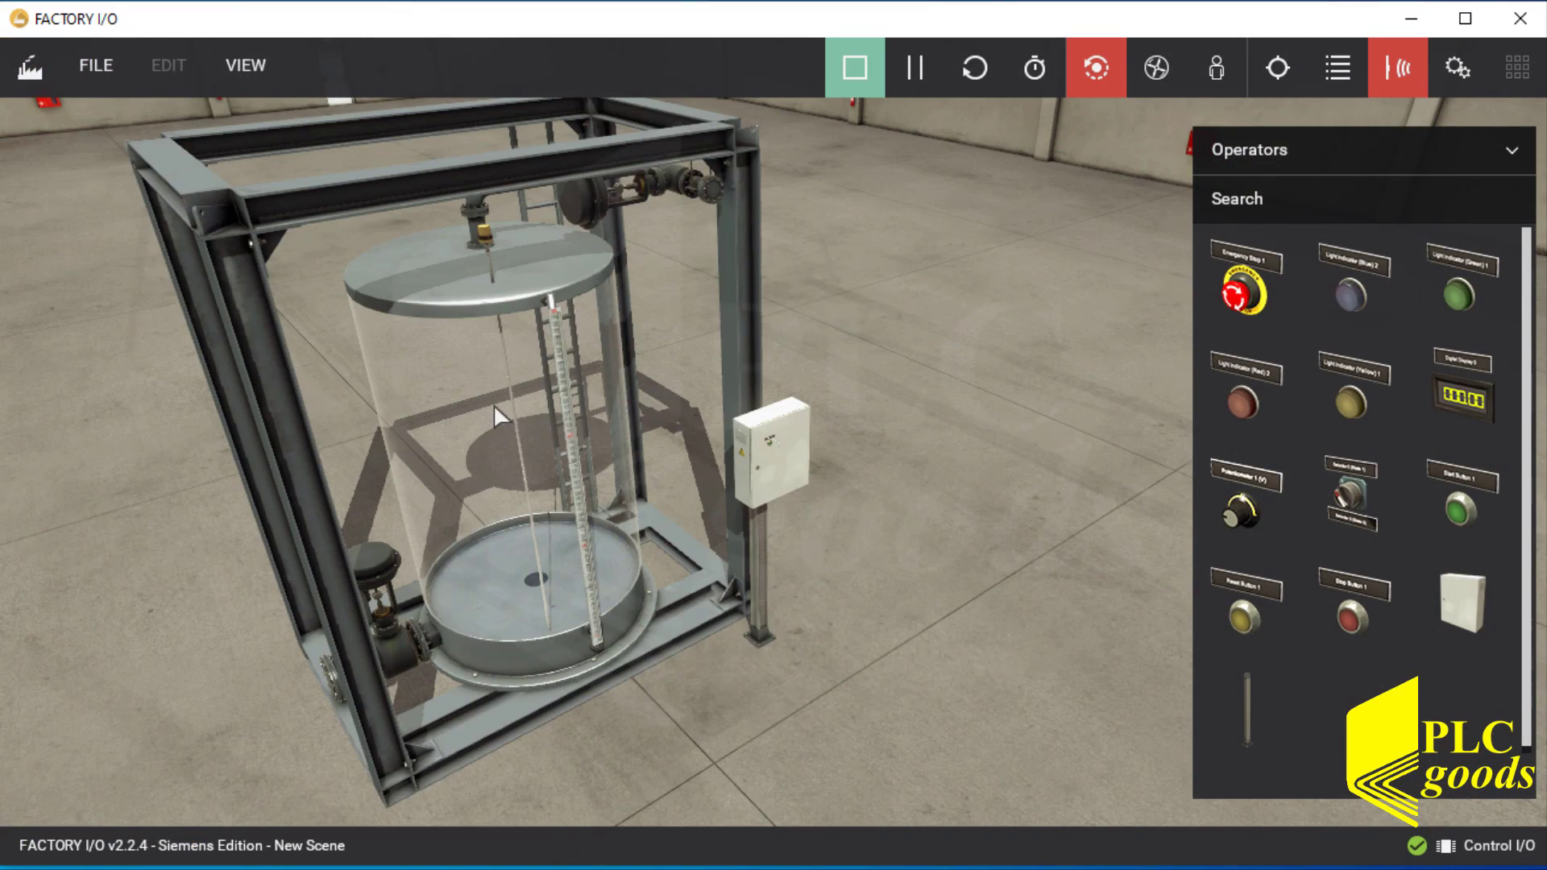
pyautogui.moveTo(495, 397); pyautogui.dragTo(301, 453, button='right')
pyautogui.scroll(3, 302, 453)
pyautogui.scroll(-3, 301, 453)
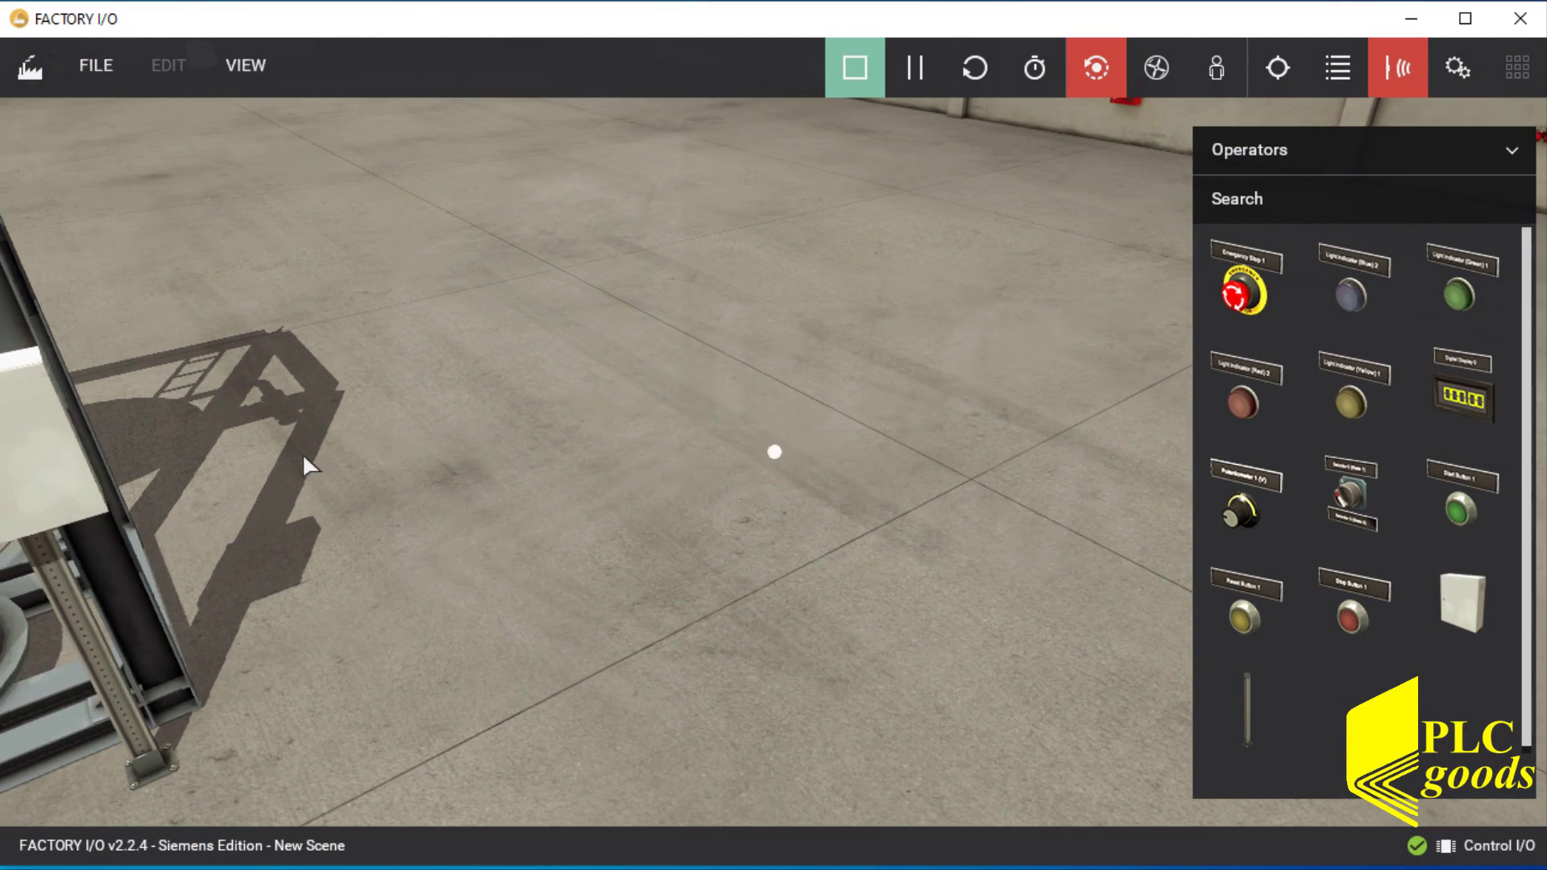
pyautogui.scroll(5, 515, 459)
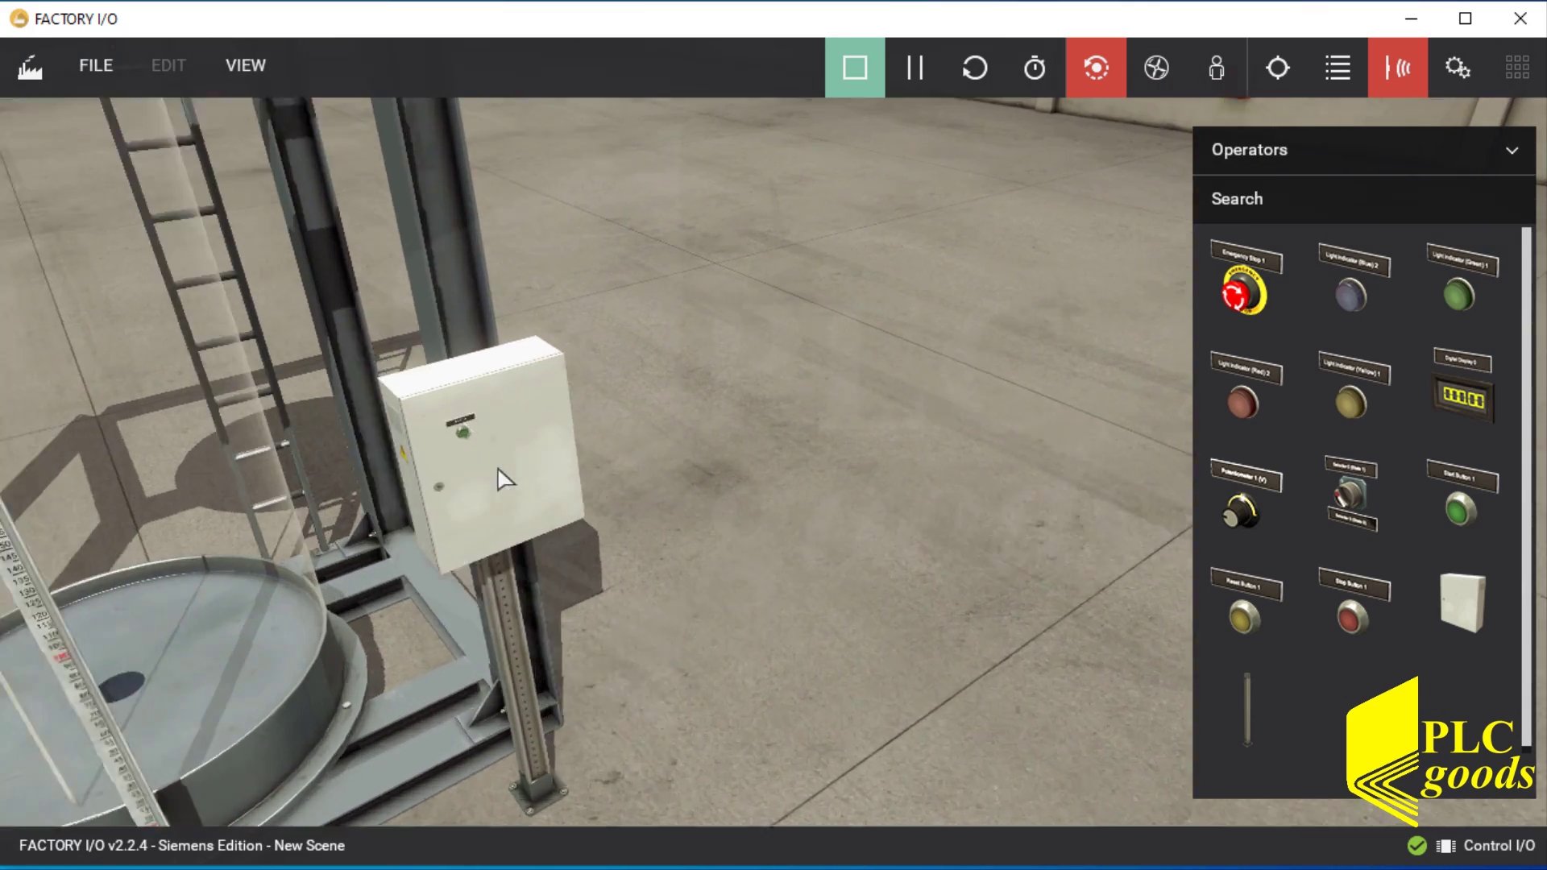
pyautogui.moveTo(473, 488)
pyautogui.mouseDown(button='right')
pyautogui.moveTo(448, 484)
pyautogui.moveTo(491, 480)
pyautogui.moveTo(471, 499)
pyautogui.mouseUp(button='right')
pyautogui.hotkey('alt', 'Tab')
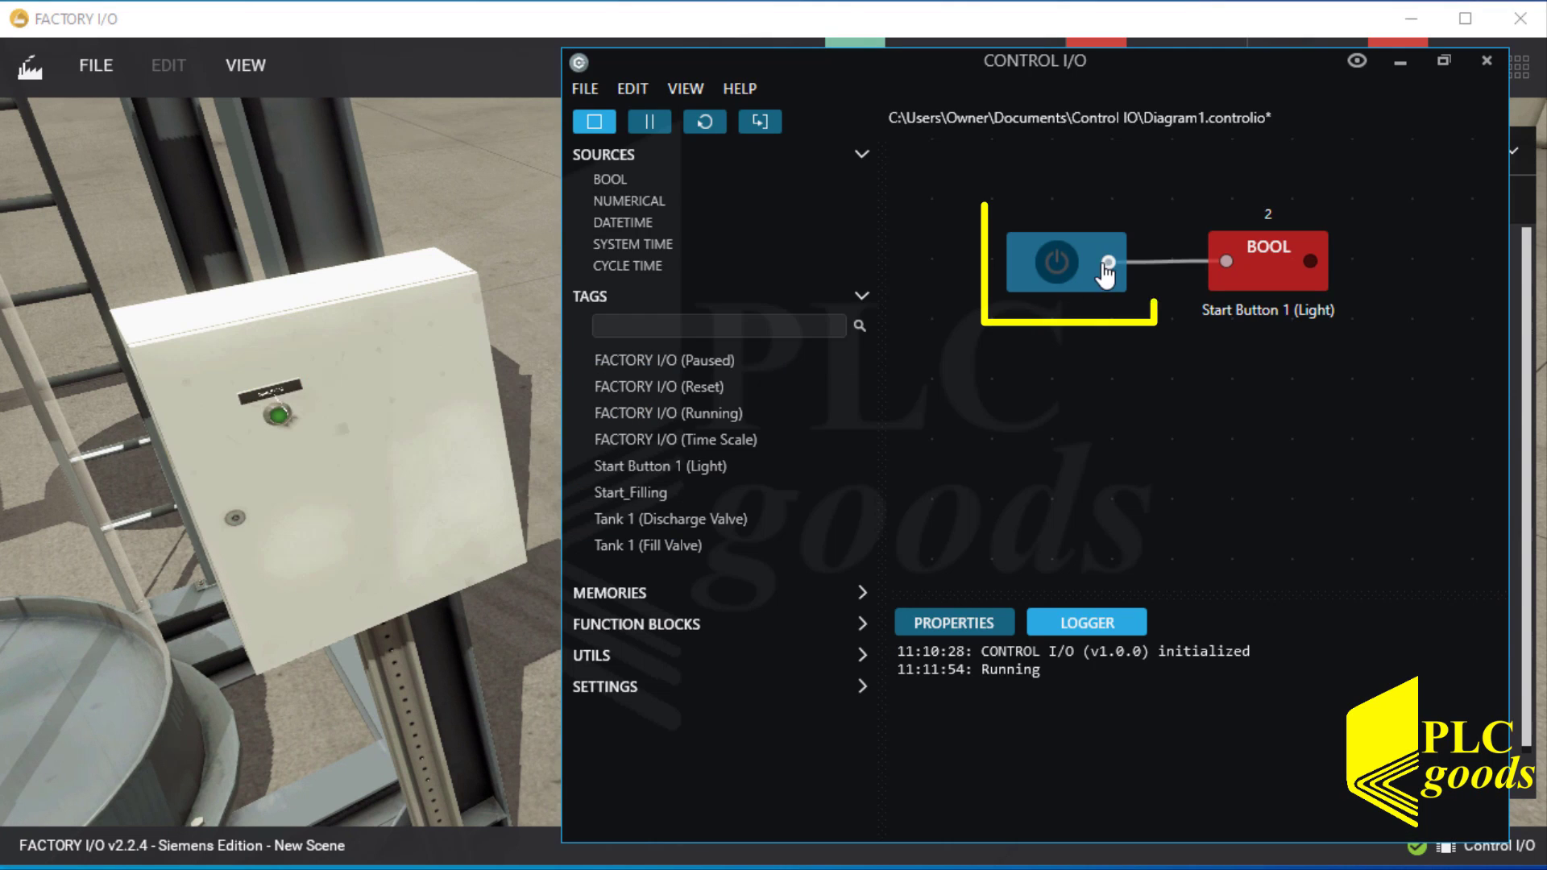
# Step: Toggle the switch block on and off twice to test the start light, leaving it off
pyautogui.click(1092, 266)
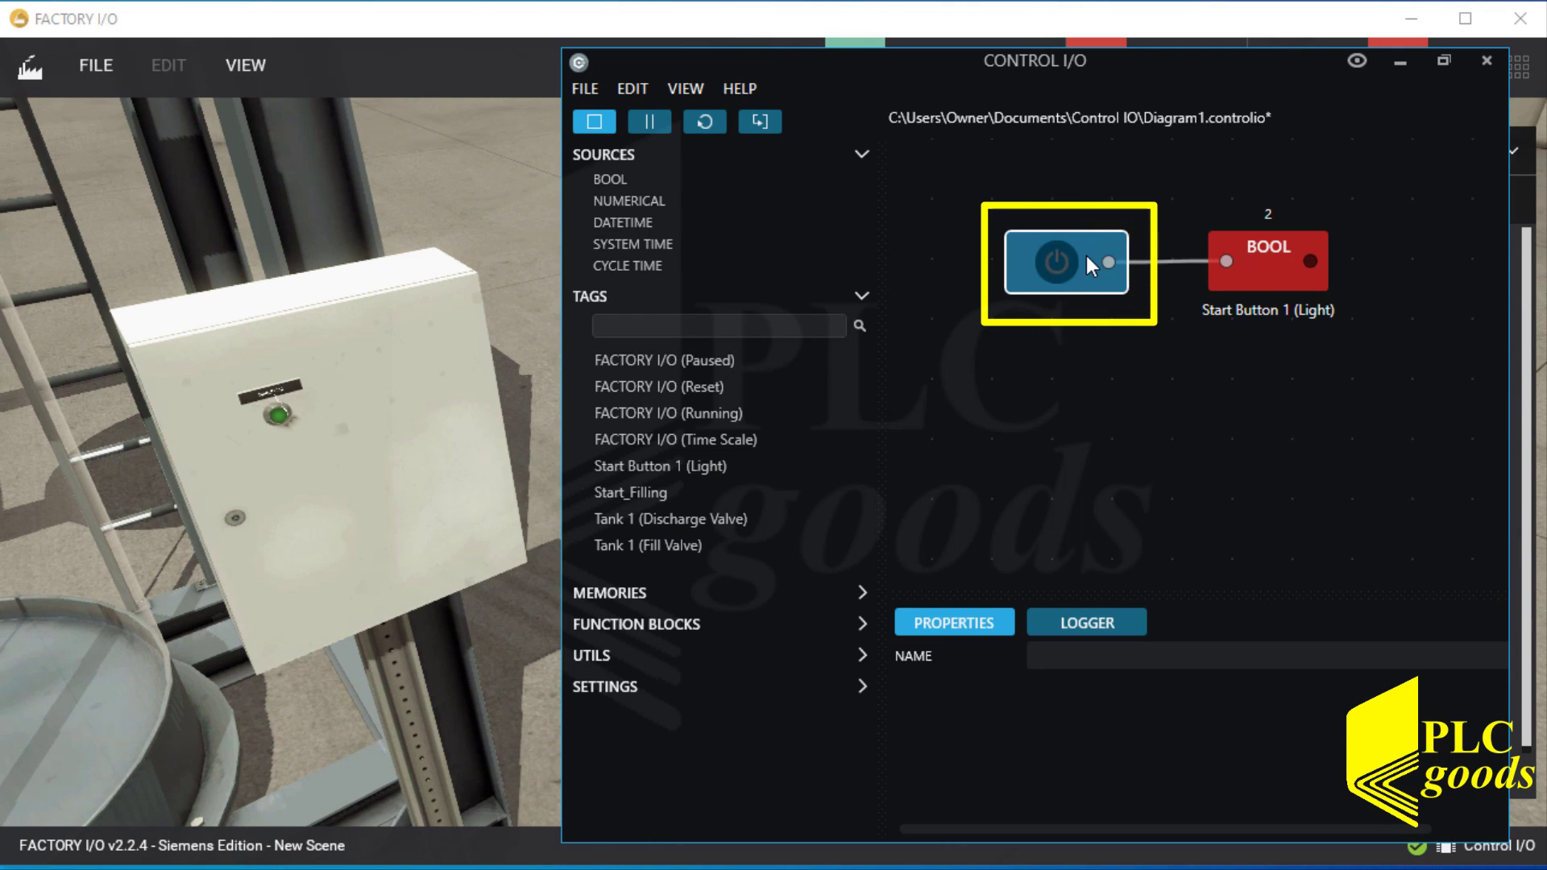
pyautogui.click(1066, 264)
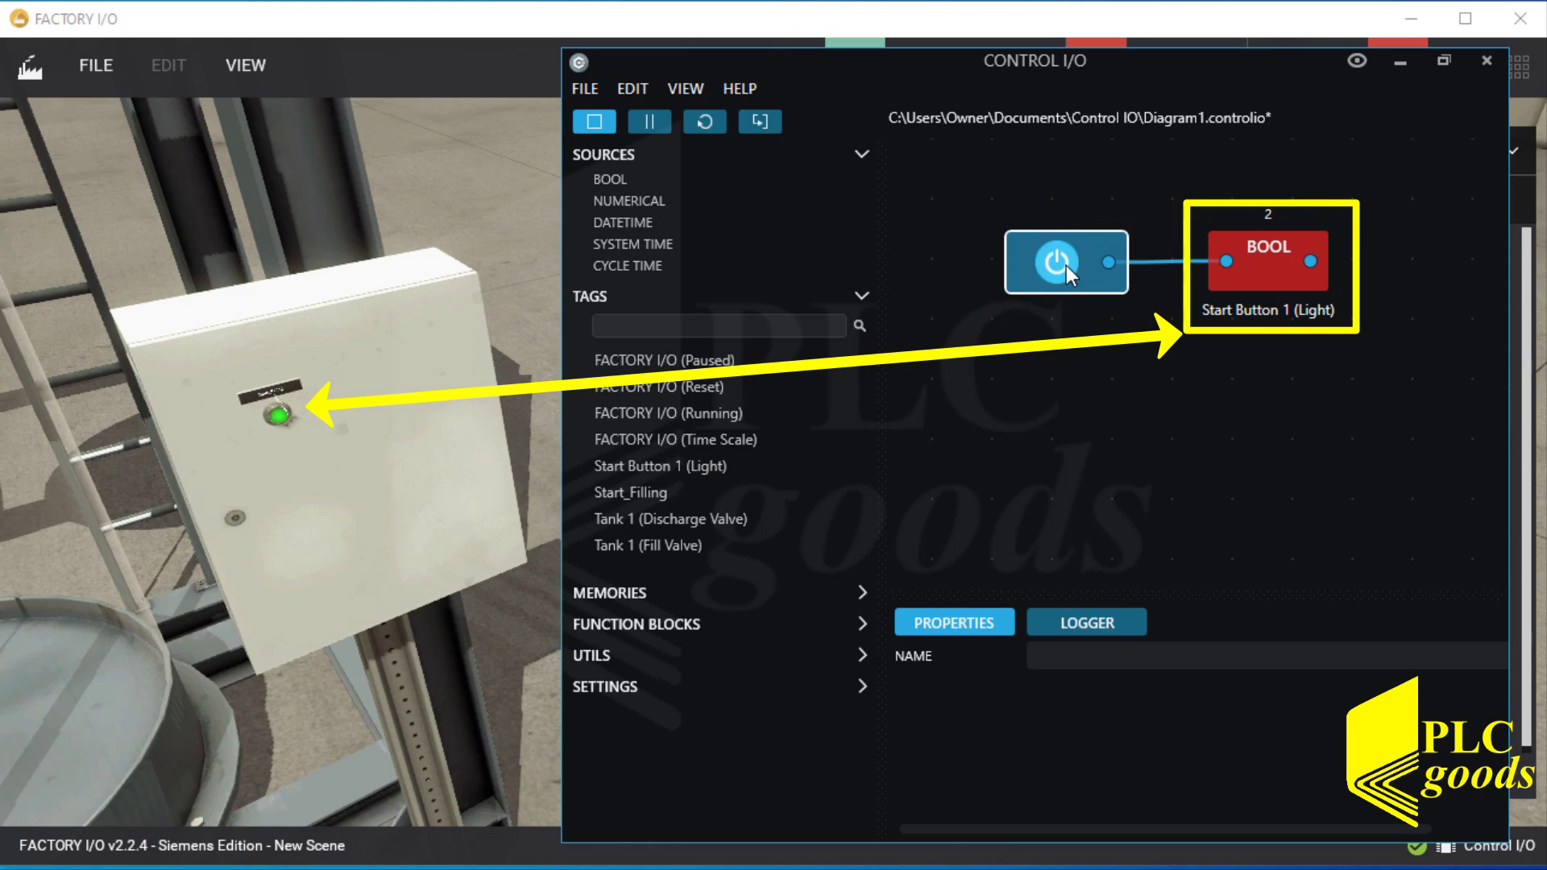
pyautogui.click(1066, 265)
pyautogui.click(1066, 265)
pyautogui.click(1064, 261)
pyautogui.click(1238, 264)
# Step: Delete the Start Button 1 (Light) block and the switch block from the diagram
pyautogui.press('Delete')
pyautogui.moveTo(1248, 266); pyautogui.dragTo(1275, 263, button='right')
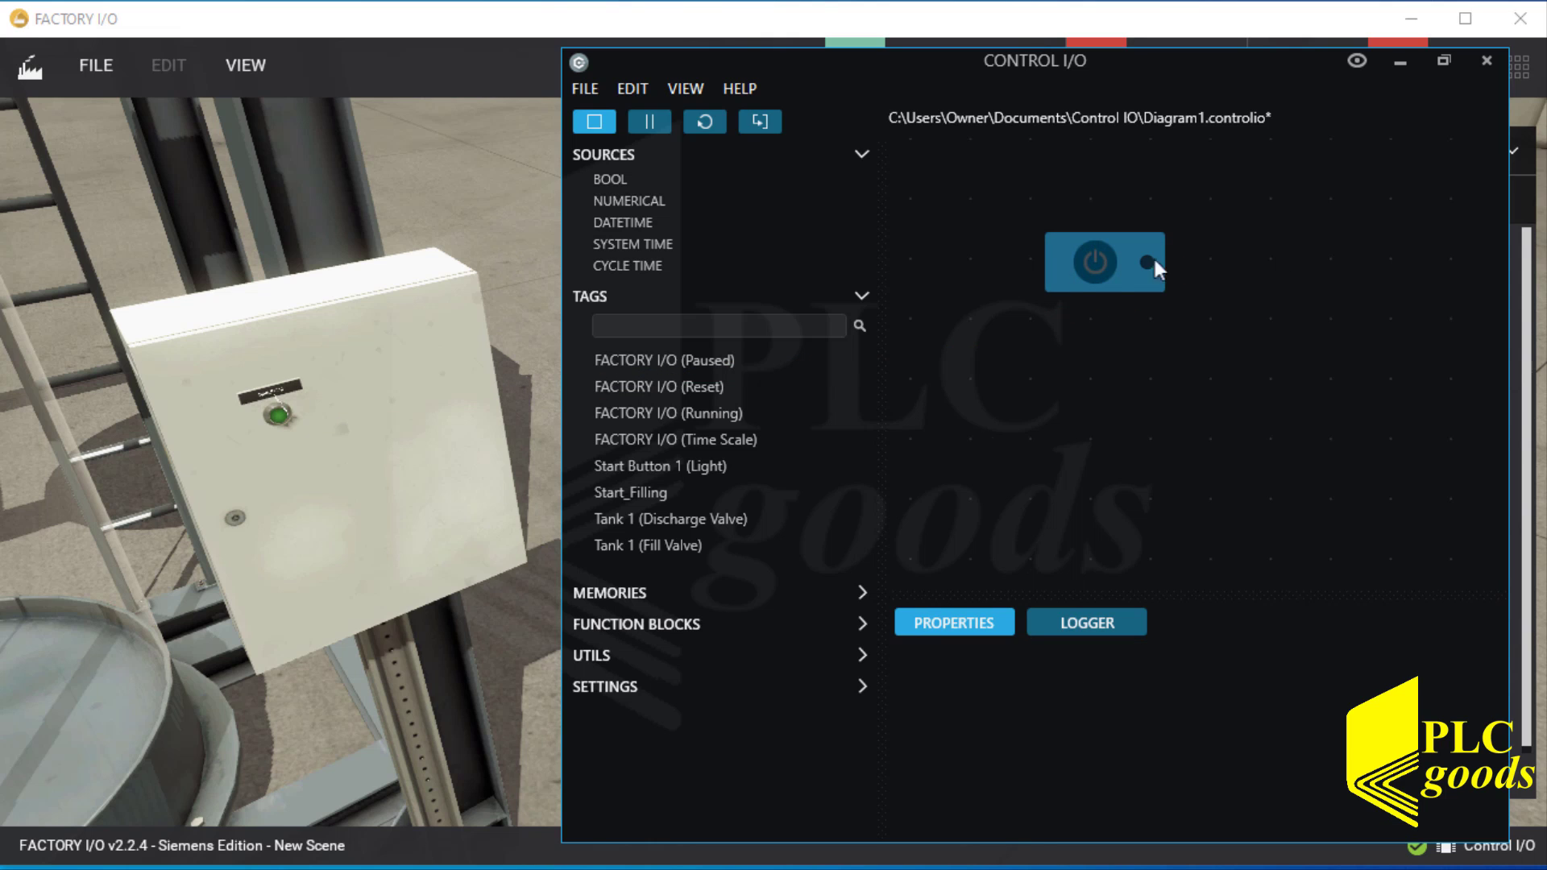
pyautogui.press('Delete')
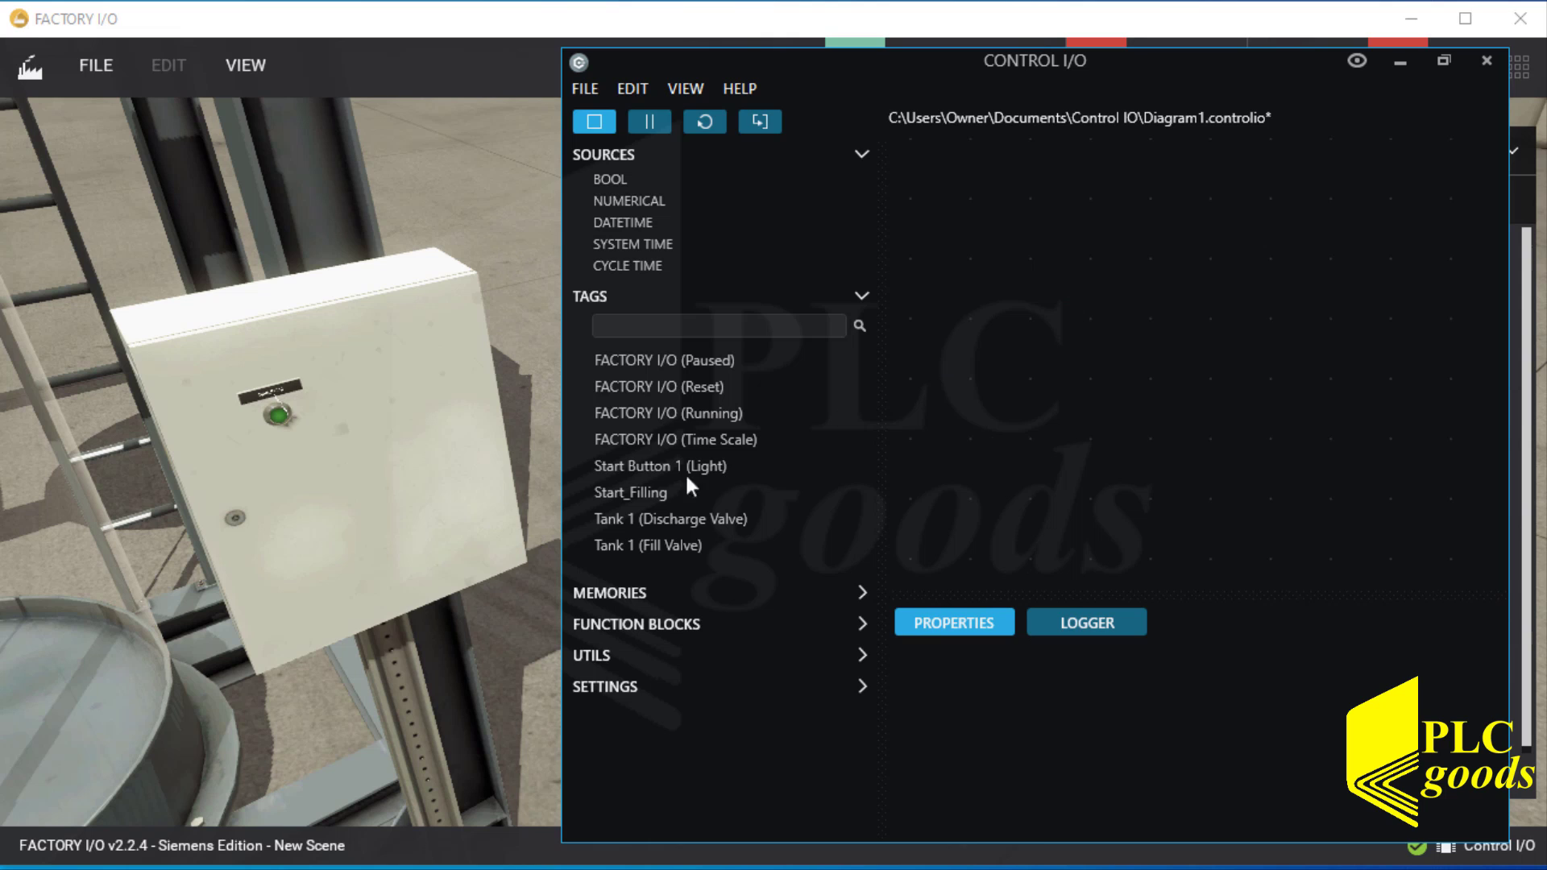
# Step: Wire Start_Filling to Tank 1 (Fill Valve) and add a Start Button 1 (Light) tag
pyautogui.moveTo(650, 490); pyautogui.dragTo(973, 296)
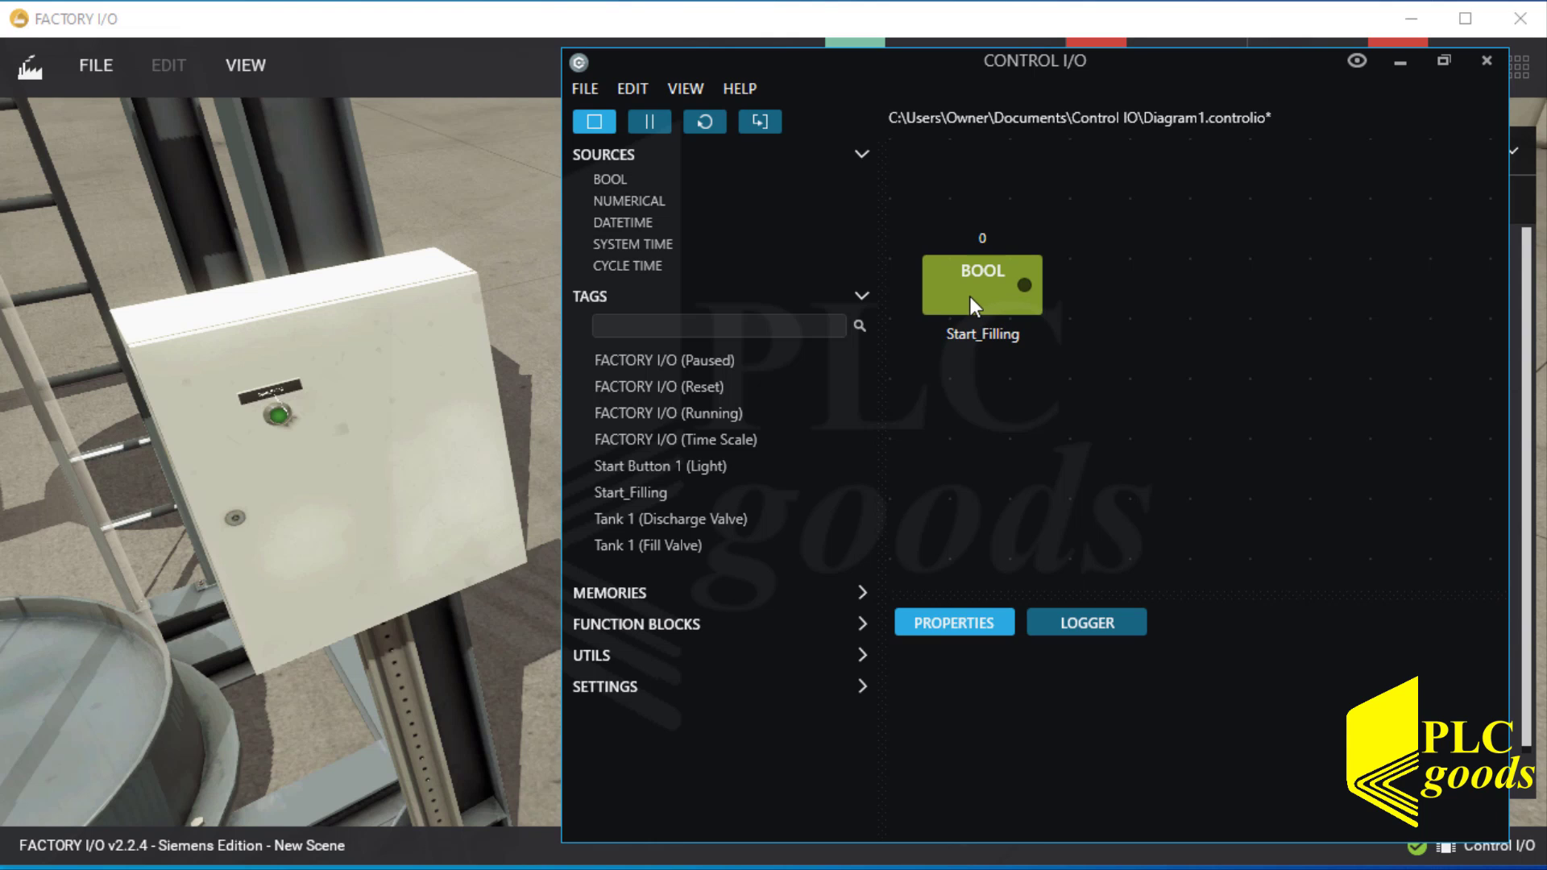
pyautogui.moveTo(675, 544); pyautogui.dragTo(1281, 280)
pyautogui.moveTo(1035, 285); pyautogui.dragTo(1250, 279)
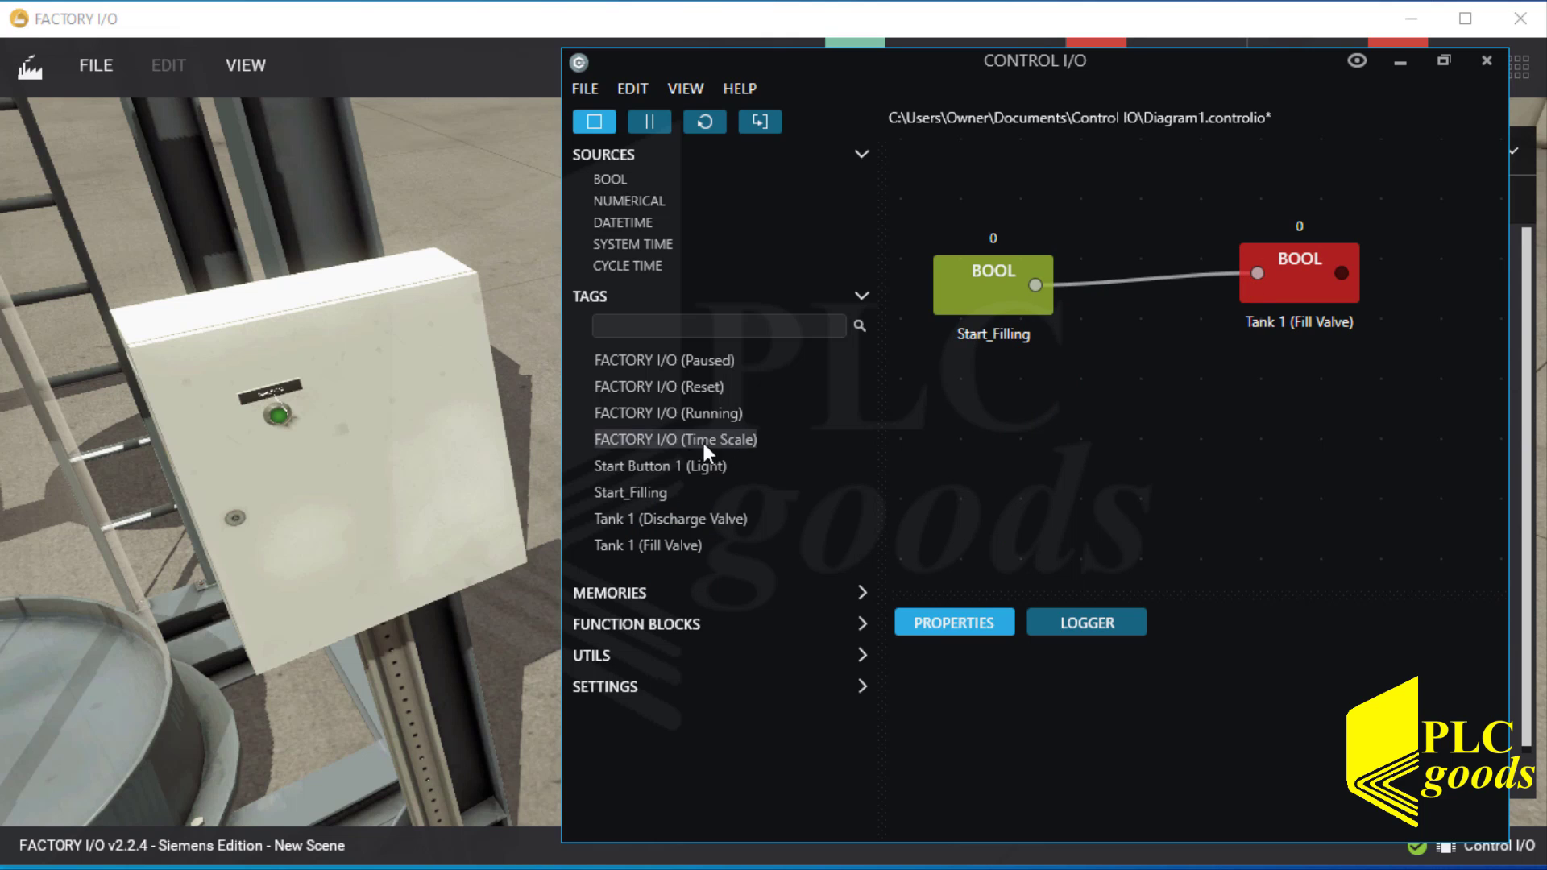
pyautogui.moveTo(669, 466); pyautogui.dragTo(1197, 273)
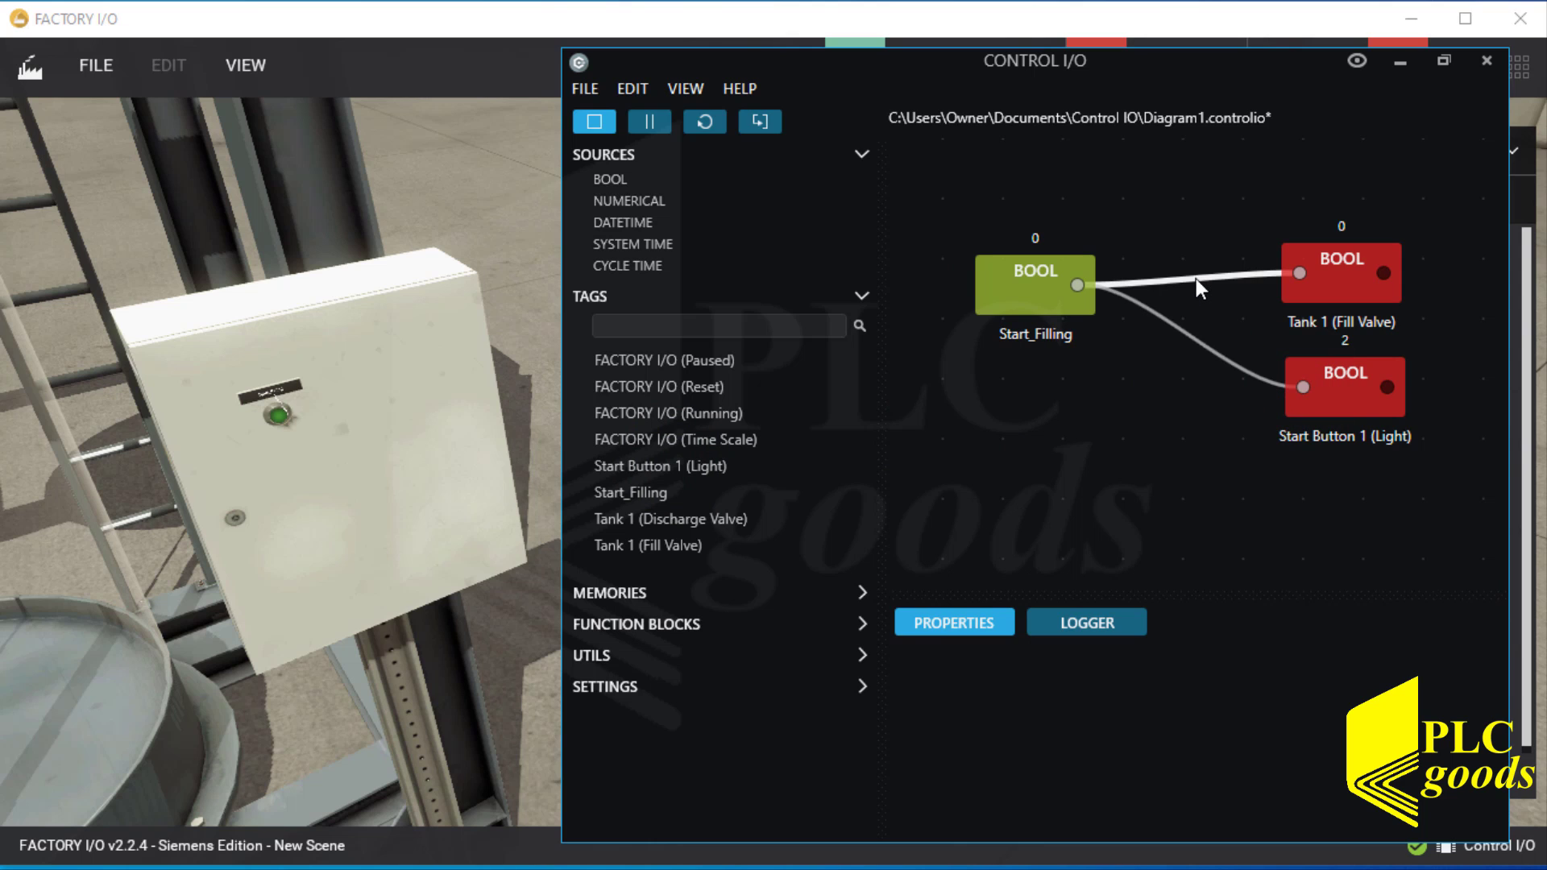
# Step: Add a new BOOL switch block and a Tank 1 (Discharge Valve) tag below
pyautogui.click(616, 177)
pyautogui.moveTo(616, 177); pyautogui.dragTo(1056, 475)
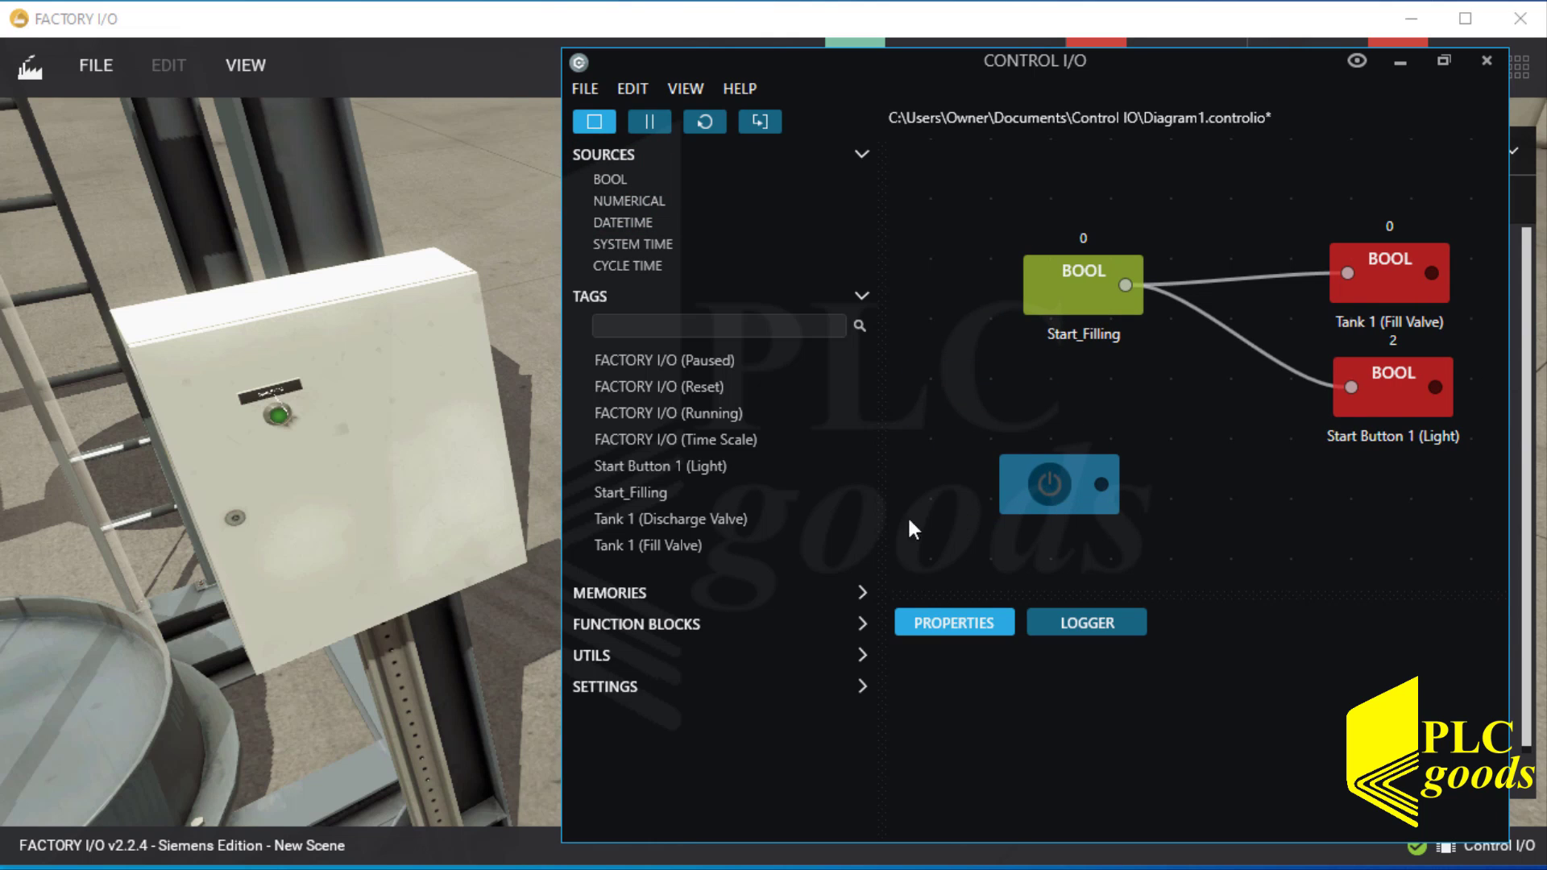
pyautogui.moveTo(619, 519); pyautogui.dragTo(1104, 484)
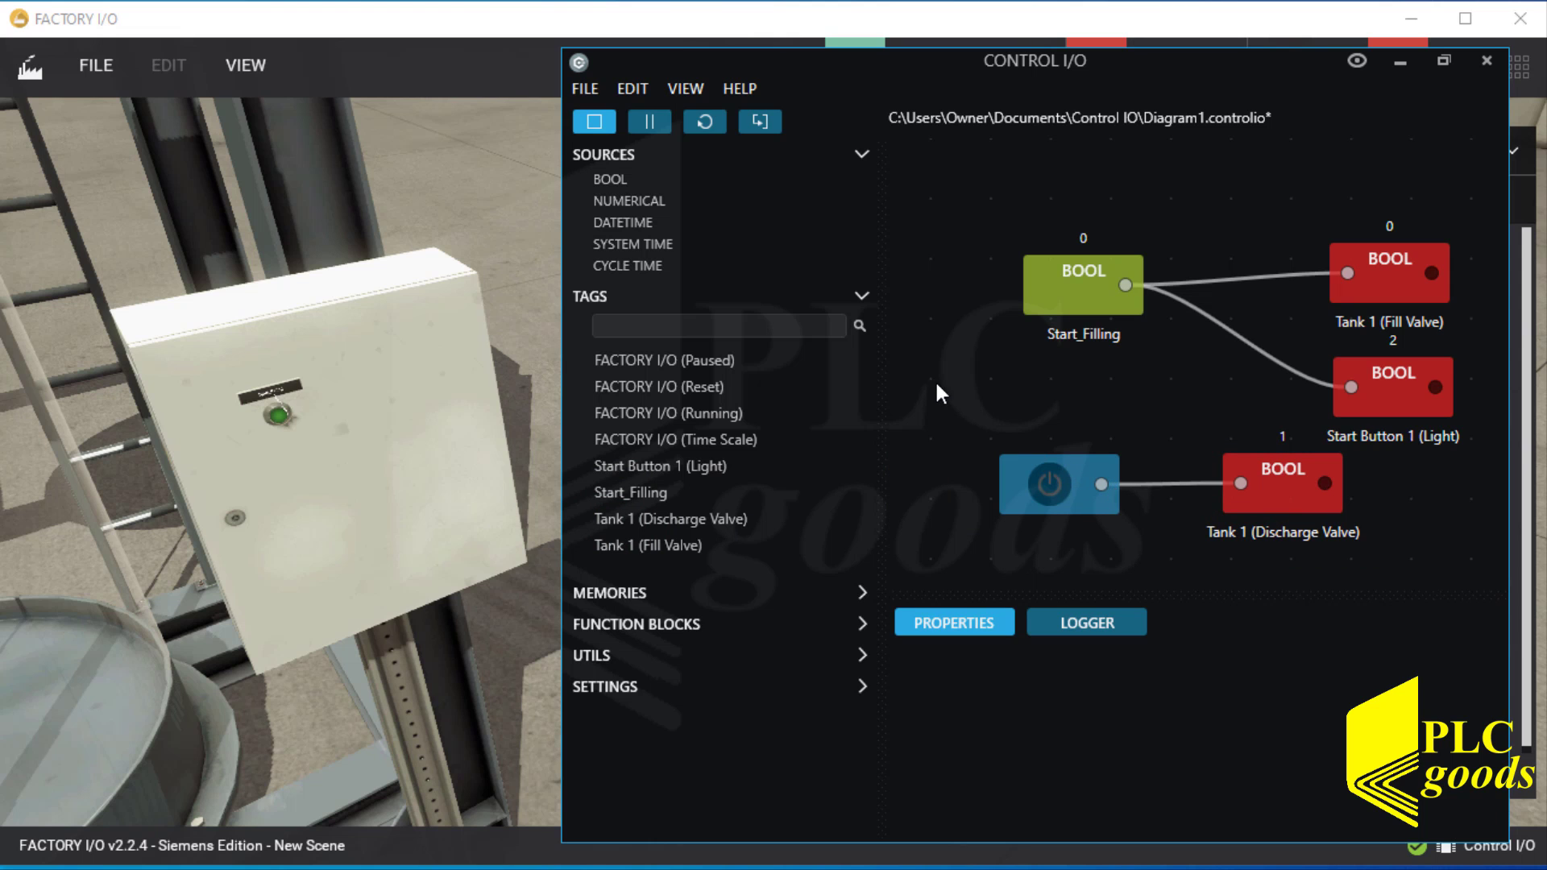